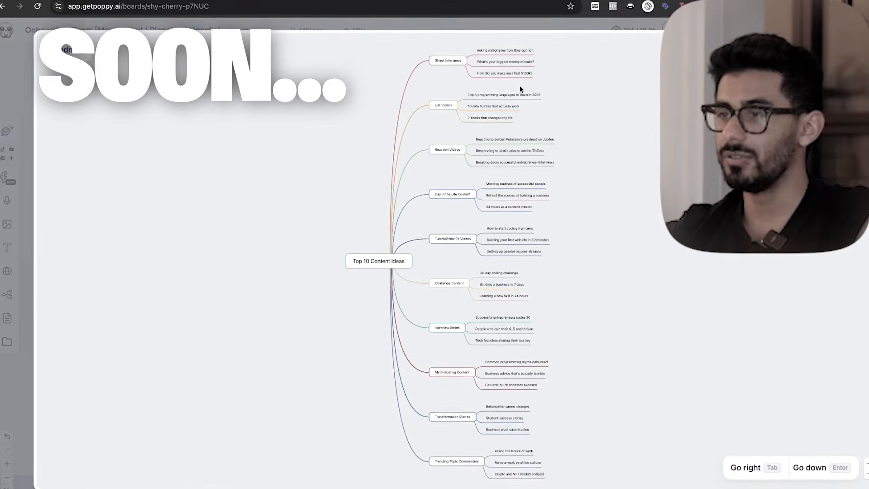
Review the Top 10 Content Ideas mindmap and the AI chat reply explaining its content categories.
{"action": "scroll", "coordinate": [520, 86], "scroll_direction": "up", "scroll_amount": 10}
{"action": "scroll", "coordinate": [520, 86], "scroll_direction": "down", "scroll_amount": 1}
{"action": "scroll", "coordinate": [586, 98], "scroll_direction": "up", "scroll_amount": 10}
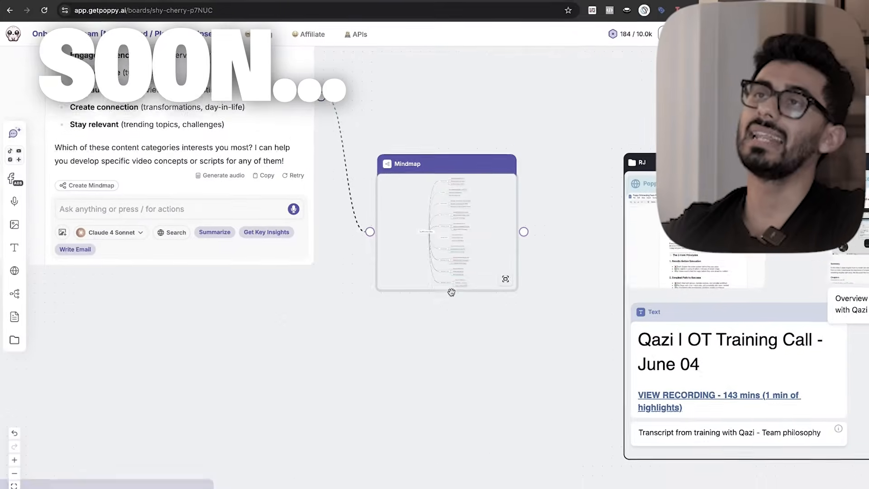
{"action": "scroll", "coordinate": [646, 137], "scroll_direction": "up", "scroll_amount": 5}
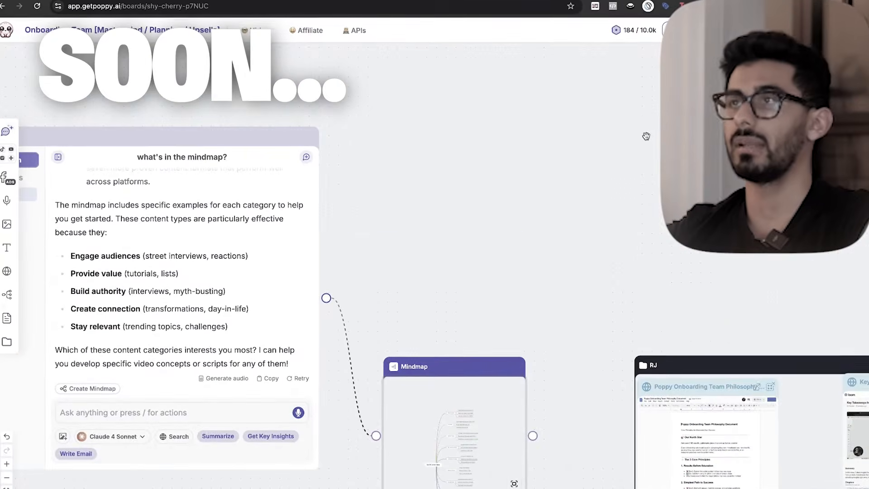
{"action": "scroll", "coordinate": [646, 136], "scroll_direction": "down", "scroll_amount": 1}
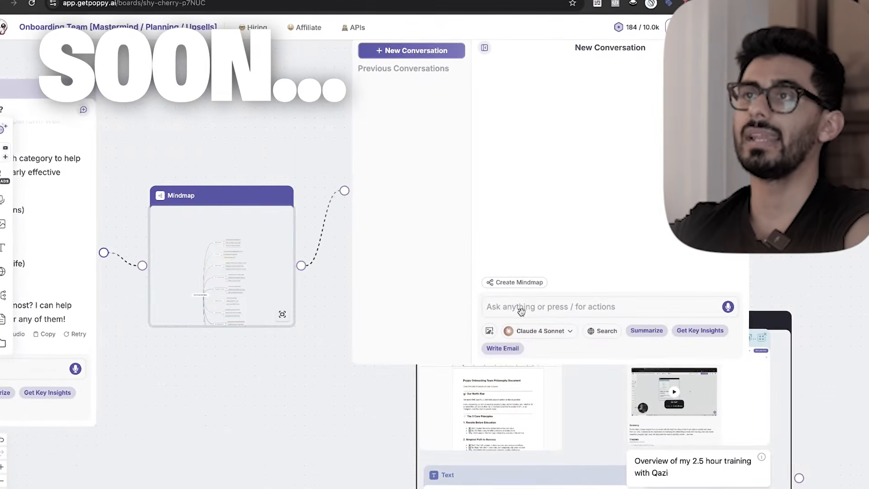
Send a voice prompt in the AI chat linked to the mindmap, producing a Top 10 Content Ideas with Clickbait Hooks mindmap.
{"action": "left_click", "coordinate": [546, 309]}
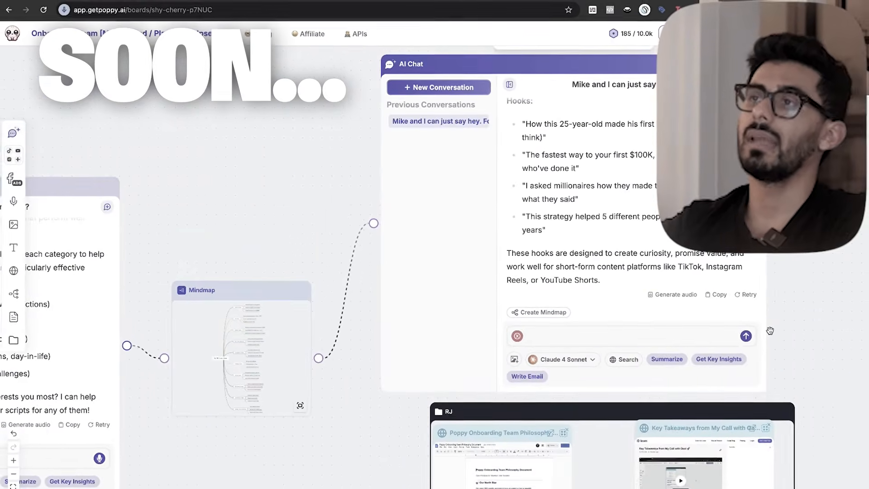
{"action": "left_click", "coordinate": [751, 338]}
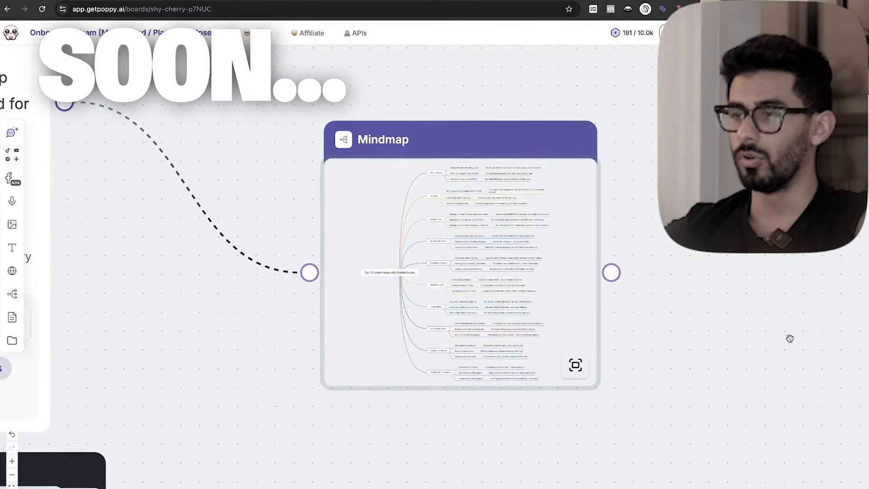
{"action": "scroll", "coordinate": [665, 333], "scroll_direction": "up", "scroll_amount": 3}
{"action": "scroll", "coordinate": [665, 333], "scroll_direction": "up", "scroll_amount": 2}
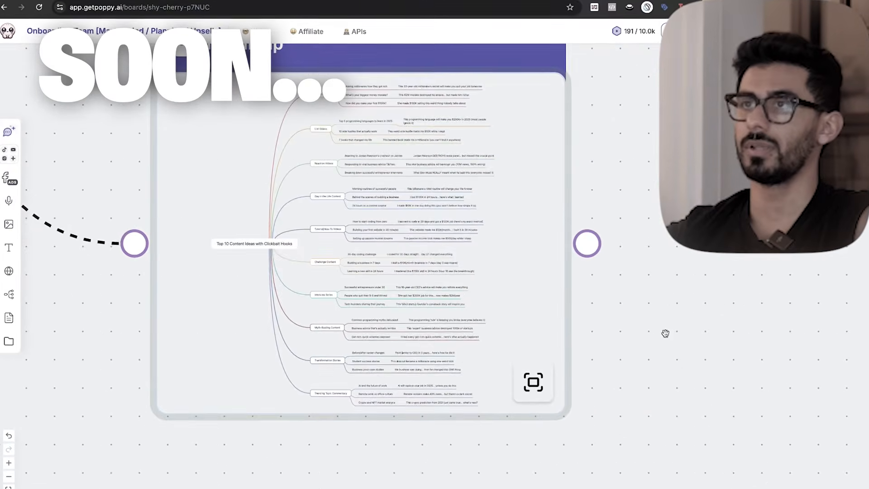
{"action": "scroll", "coordinate": [664, 333], "scroll_direction": "left", "scroll_amount": 3}
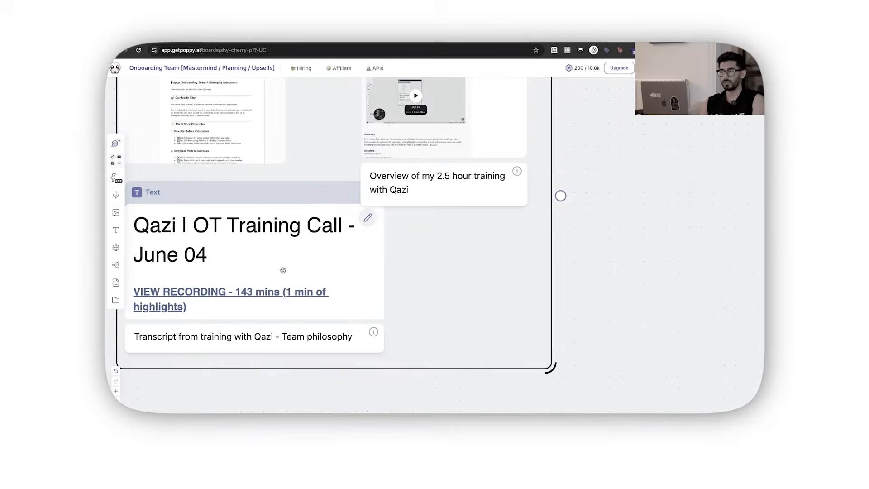
Inspect the June 04 OT Training Call transcript note inside the RJ group.
{"action": "left_click", "coordinate": [276, 269]}
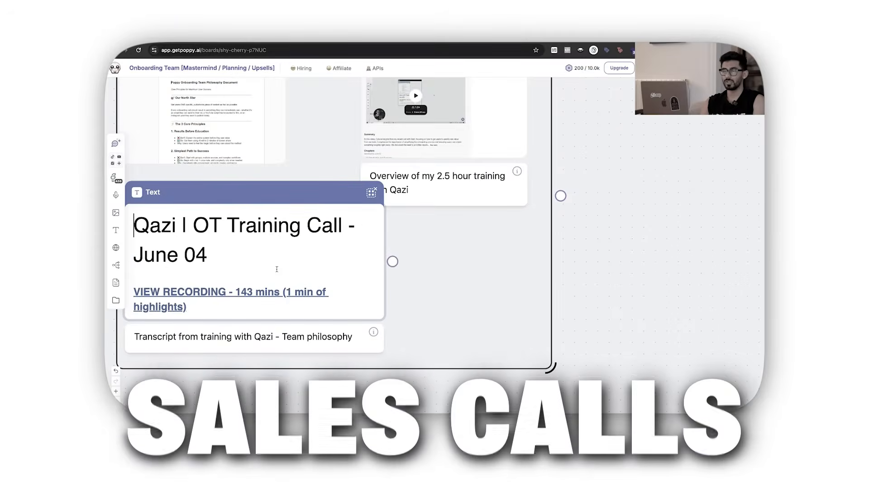
{"action": "scroll", "coordinate": [263, 267], "scroll_direction": "down", "scroll_amount": 10}
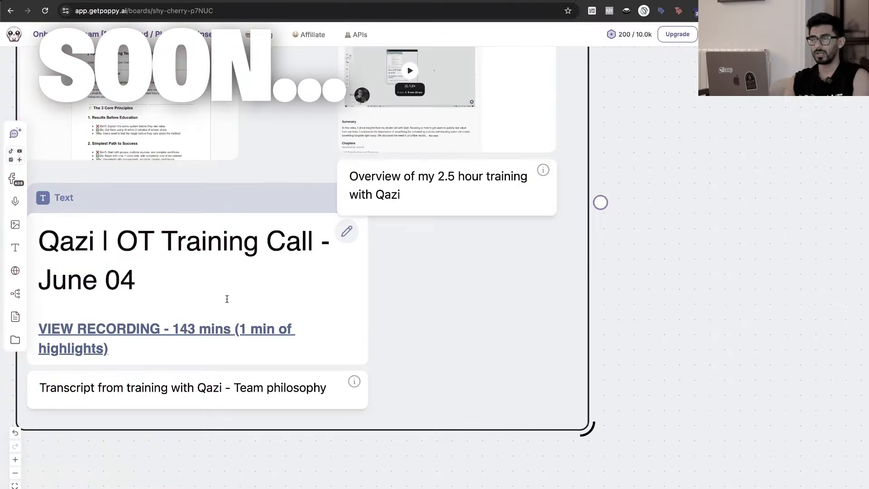
{"action": "left_click", "coordinate": [226, 296]}
{"action": "scroll", "coordinate": [213, 296], "scroll_direction": "down", "scroll_amount": 3}
{"action": "scroll", "coordinate": [207, 295], "scroll_direction": "down", "scroll_amount": 3}
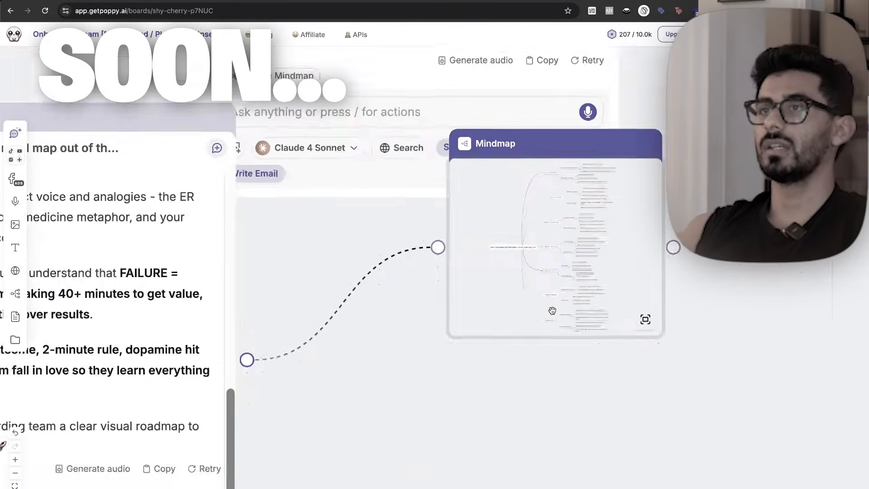
Examine the mindmap made from the RJ group's training material, focusing on the Core Philosophy branch's results-first points.
{"action": "scroll", "coordinate": [551, 308], "scroll_direction": "right", "scroll_amount": 3}
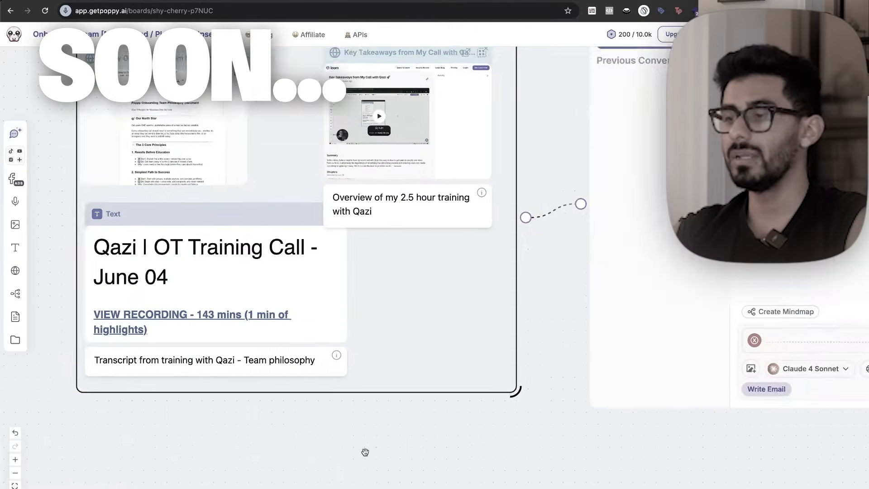
{"action": "scroll", "coordinate": [364, 452], "scroll_direction": "left", "scroll_amount": 3}
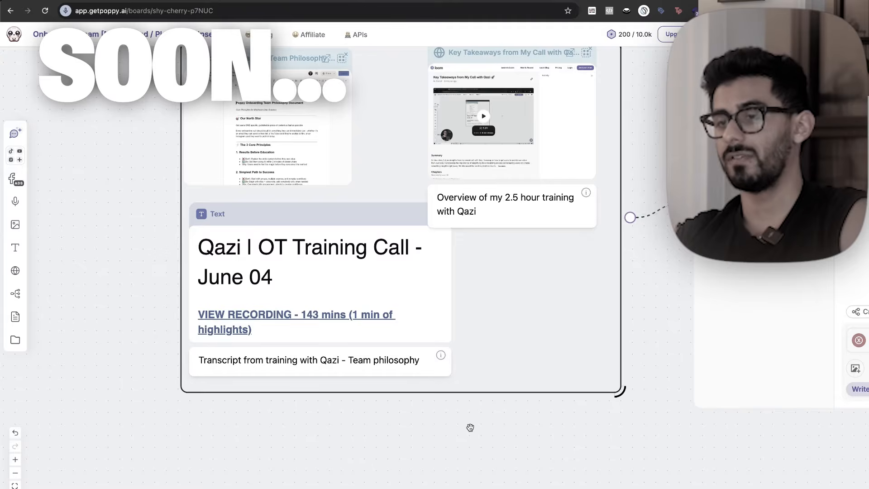
{"action": "scroll", "coordinate": [470, 427], "scroll_direction": "right", "scroll_amount": 10}
{"action": "scroll", "coordinate": [551, 311], "scroll_direction": "up", "scroll_amount": 5}
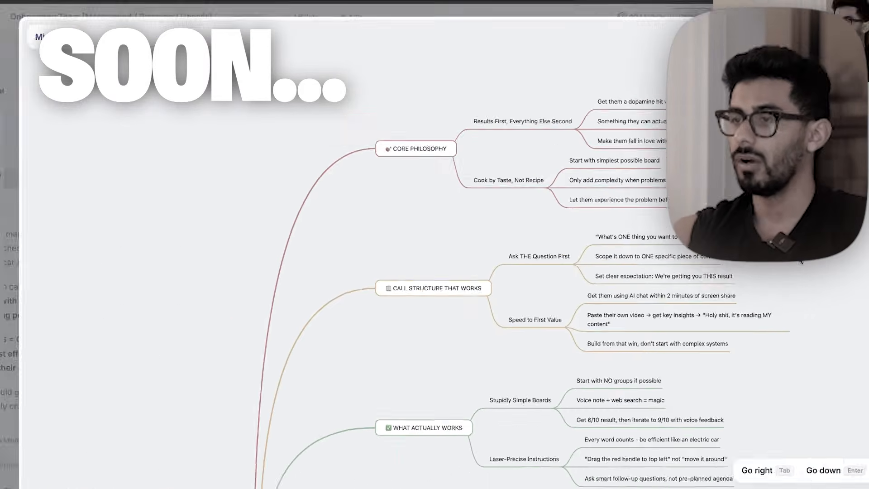
{"action": "scroll", "coordinate": [430, 290], "scroll_direction": "up", "scroll_amount": 3}
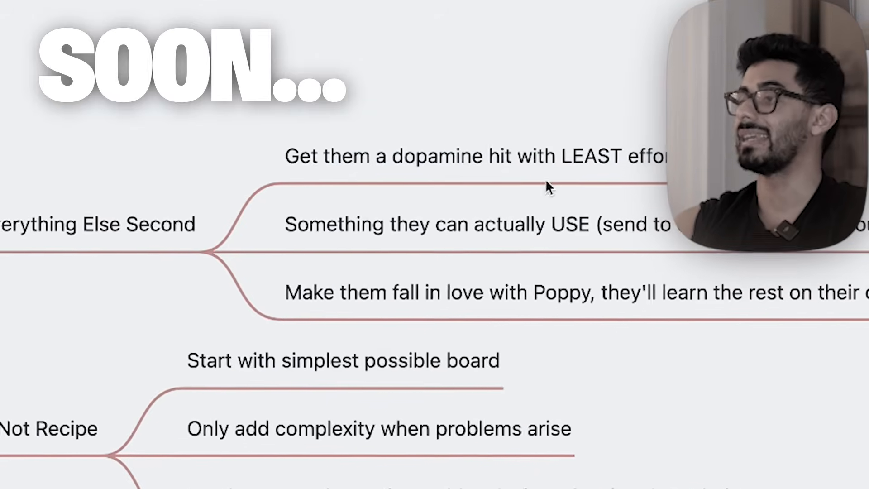
{"action": "left_click", "coordinate": [589, 158]}
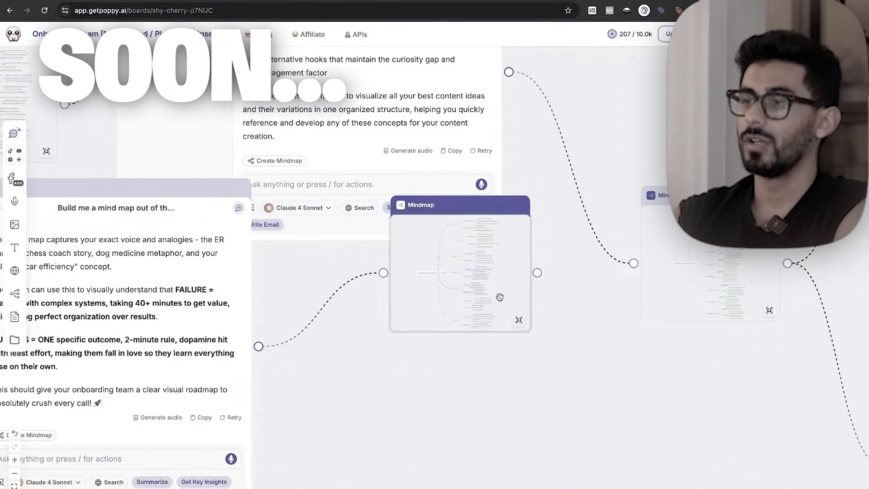
Examine the High Alignment Roles branch of the Business Role Alignment Based on HEXACO Profile mindmap.
{"action": "left_click_drag", "start_coordinate": [500, 297], "coordinate": [504, 471]}
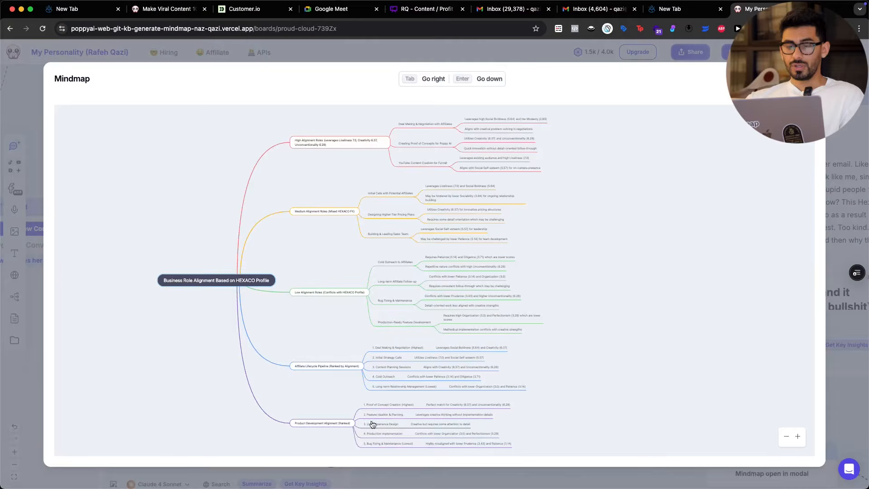
{"action": "scroll", "coordinate": [521, 170], "scroll_direction": "up", "scroll_amount": 5}
{"action": "scroll", "coordinate": [520, 170], "scroll_direction": "up", "scroll_amount": 9}
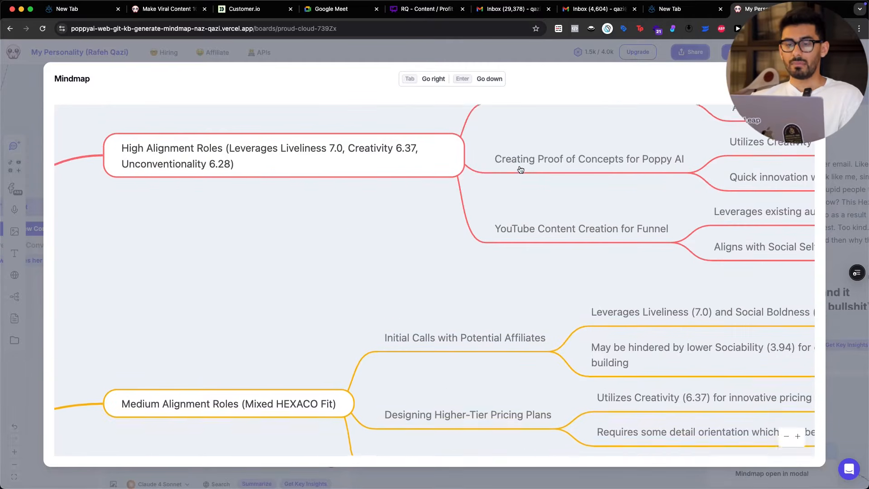
{"action": "scroll", "coordinate": [452, 192], "scroll_direction": "right", "scroll_amount": 3}
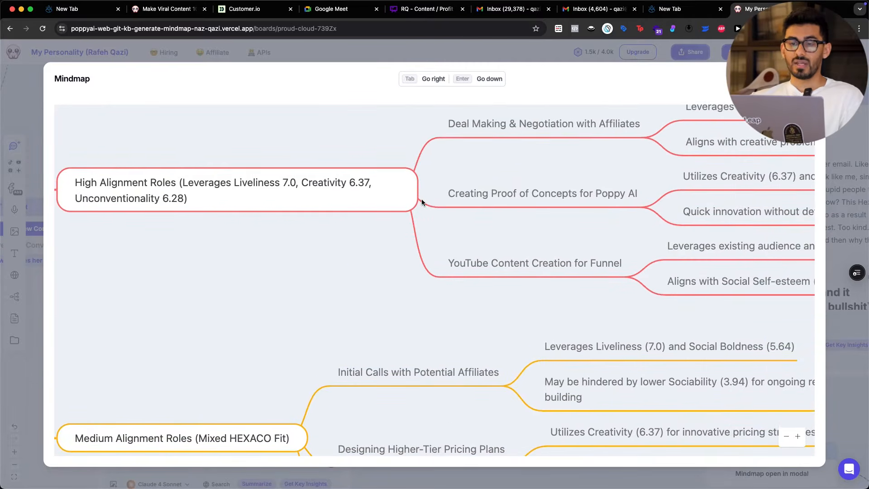
{"action": "scroll", "coordinate": [422, 199], "scroll_direction": "right", "scroll_amount": 1}
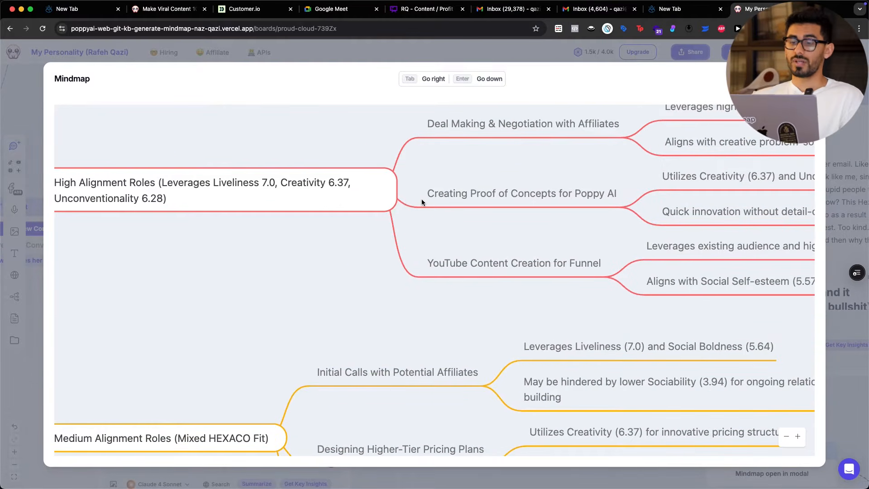
With the screen-annotation pen, underline the deal-making, proof-of-concept and High Alignment Roles nodes and circle YouTube Content Creation for Funnel.
{"action": "key", "text": "alt+Tab"}
{"action": "left_click_drag", "start_coordinate": [433, 142], "coordinate": [574, 139]}
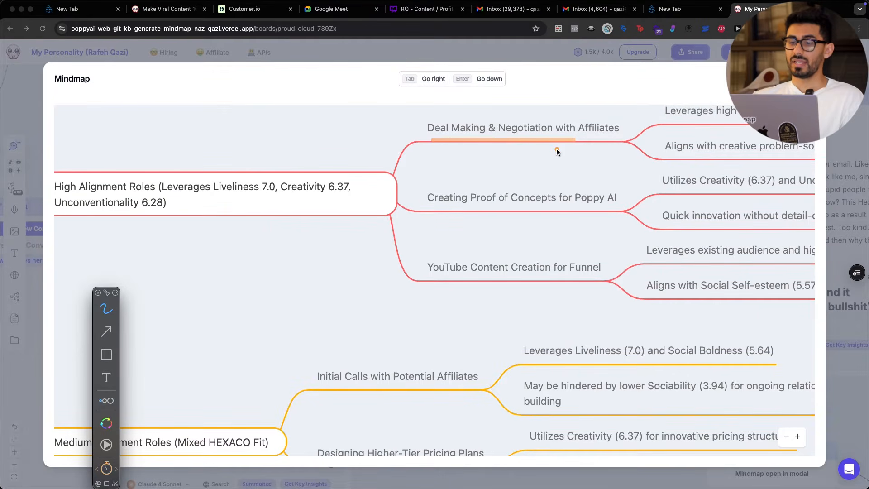
{"action": "left_click_drag", "start_coordinate": [441, 208], "coordinate": [599, 202]}
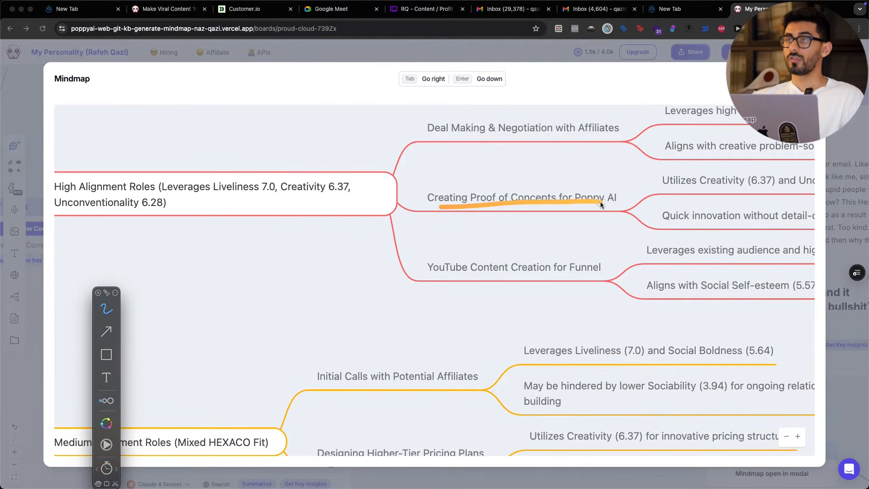
{"action": "mouse_move", "coordinate": [410, 251]}
{"action": "left_mouse_down"}
{"action": "mouse_move", "coordinate": [578, 240]}
{"action": "mouse_move", "coordinate": [415, 276]}
{"action": "left_mouse_up"}
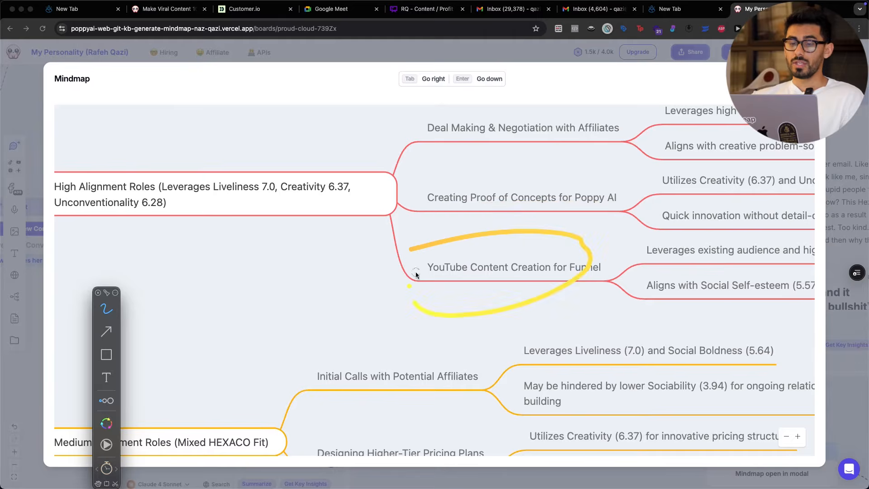
{"action": "scroll", "coordinate": [298, 253], "scroll_direction": "left", "scroll_amount": 3}
{"action": "mouse_move", "coordinate": [178, 203]}
{"action": "left_mouse_down"}
{"action": "mouse_move", "coordinate": [132, 194]}
{"action": "mouse_move", "coordinate": [231, 196]}
{"action": "left_mouse_up"}
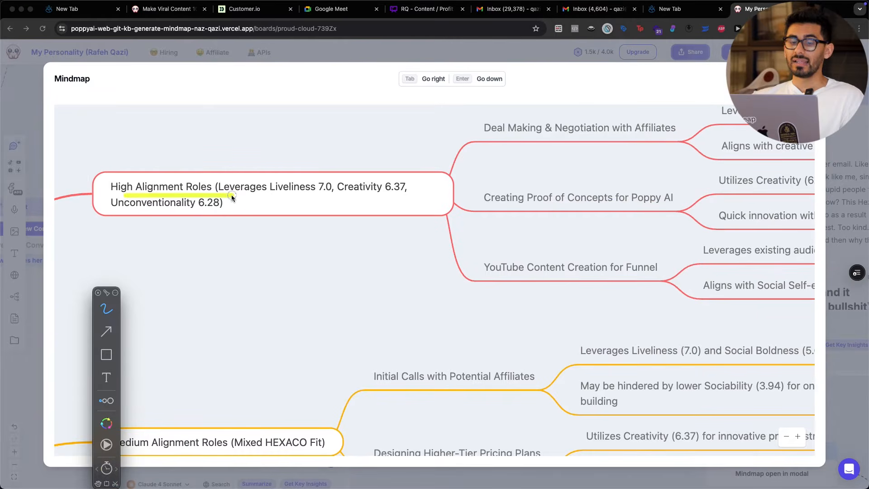
Underline Low Alignment Roles and its outreach, follow-up and bug-fixing items, mark down the branch, and leave annotation mode.
{"action": "scroll", "coordinate": [322, 319], "scroll_direction": "down", "scroll_amount": 10}
{"action": "left_click_drag", "start_coordinate": [141, 302], "coordinate": [265, 294]}
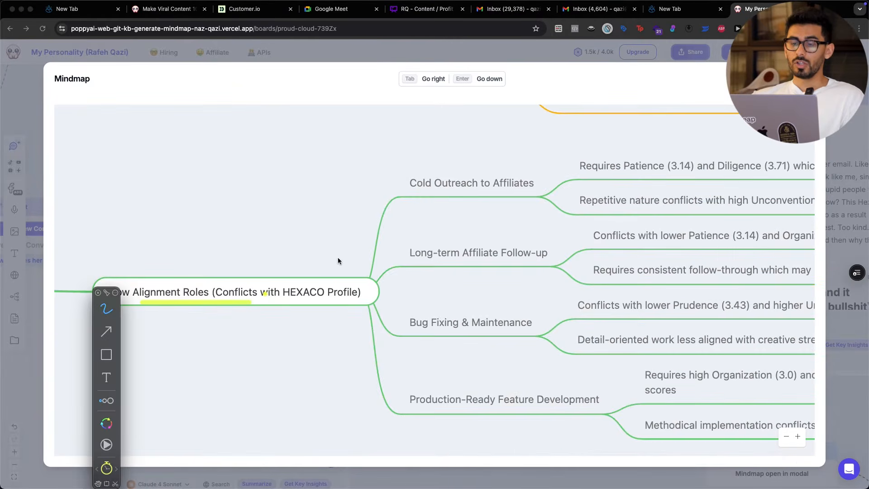
{"action": "left_click_drag", "start_coordinate": [552, 197], "coordinate": [562, 199]}
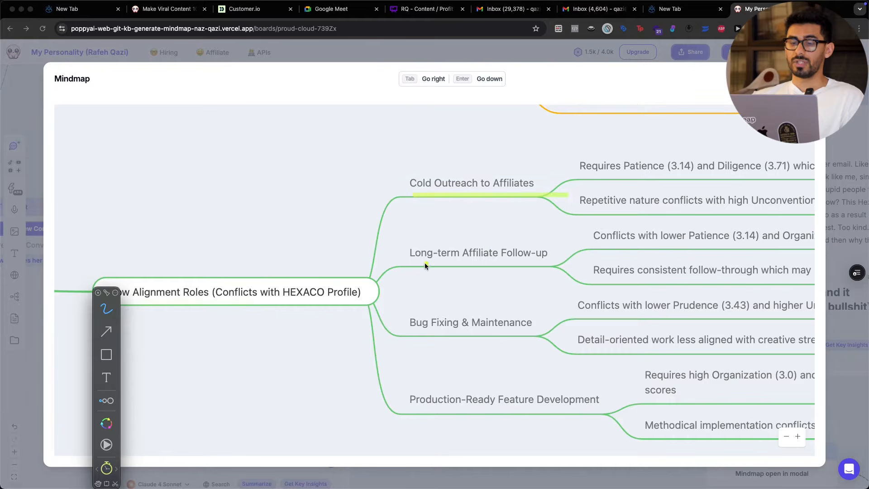
{"action": "left_click_drag", "start_coordinate": [425, 265], "coordinate": [552, 265]}
{"action": "left_click_drag", "start_coordinate": [417, 332], "coordinate": [512, 334]}
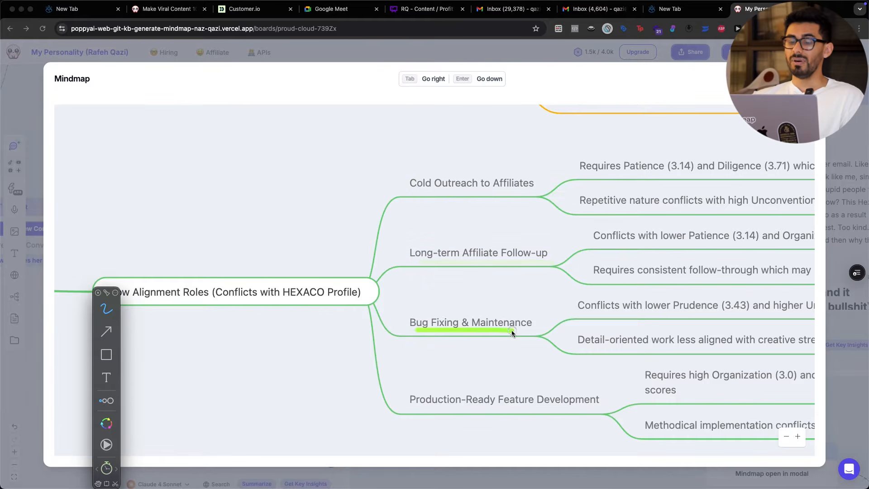
{"action": "mouse_move", "coordinate": [424, 162]}
{"action": "left_mouse_down"}
{"action": "mouse_move", "coordinate": [382, 361]}
{"action": "mouse_move", "coordinate": [441, 435]}
{"action": "left_mouse_up"}
{"action": "key", "text": "Escape"}
Close the enlarged mindmap and open the Detailed Personality Trait Profile chart at full size.
{"action": "scroll", "coordinate": [457, 323], "scroll_direction": "down", "scroll_amount": 5}
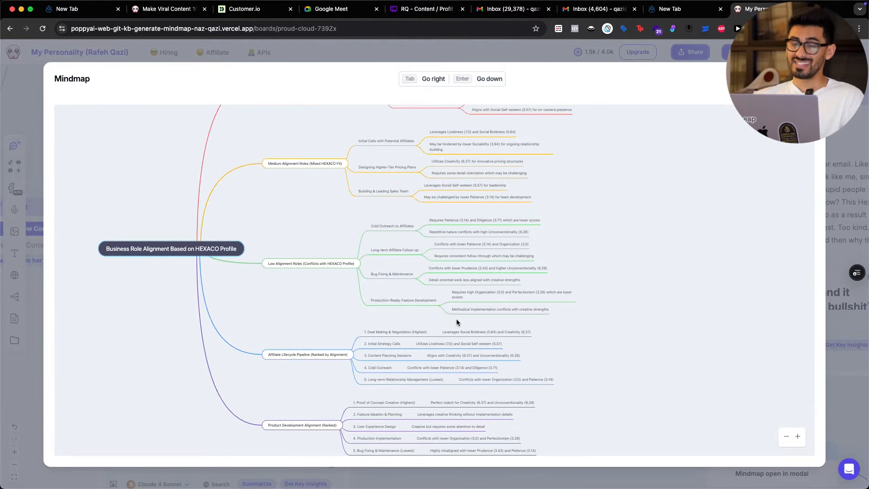
{"action": "key", "text": "Escape"}
{"action": "scroll", "coordinate": [400, 369], "scroll_direction": "left", "scroll_amount": 5}
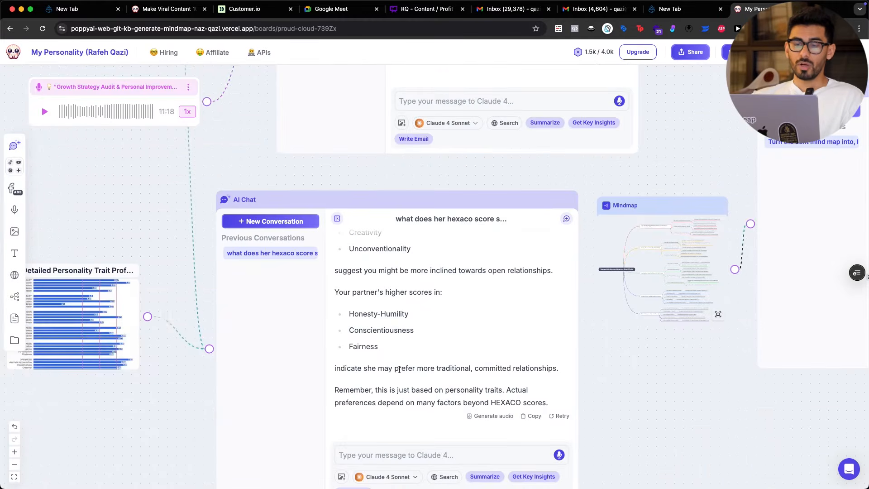
{"action": "scroll", "coordinate": [199, 405], "scroll_direction": "left", "scroll_amount": 4}
{"action": "left_click", "coordinate": [262, 293]}
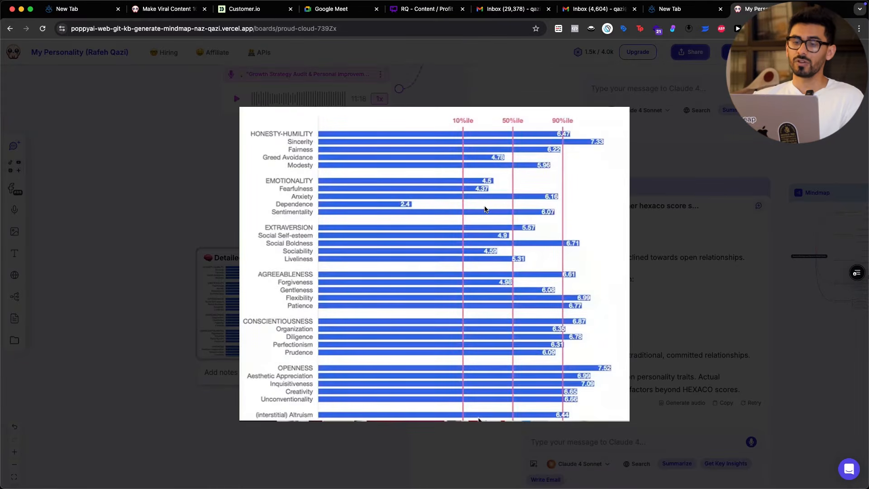
{"action": "scroll", "coordinate": [484, 205], "scroll_direction": "up", "scroll_amount": 2}
Annotate the Honesty-Humility and Sincerity rows of the personality chart and trace down the full list of traits.
{"action": "key", "text": "alt+Tab"}
{"action": "mouse_move", "coordinate": [211, 113]}
{"action": "left_mouse_down"}
{"action": "mouse_move", "coordinate": [252, 74]}
{"action": "mouse_move", "coordinate": [300, 440]}
{"action": "mouse_move", "coordinate": [313, 43]}
{"action": "left_mouse_up"}
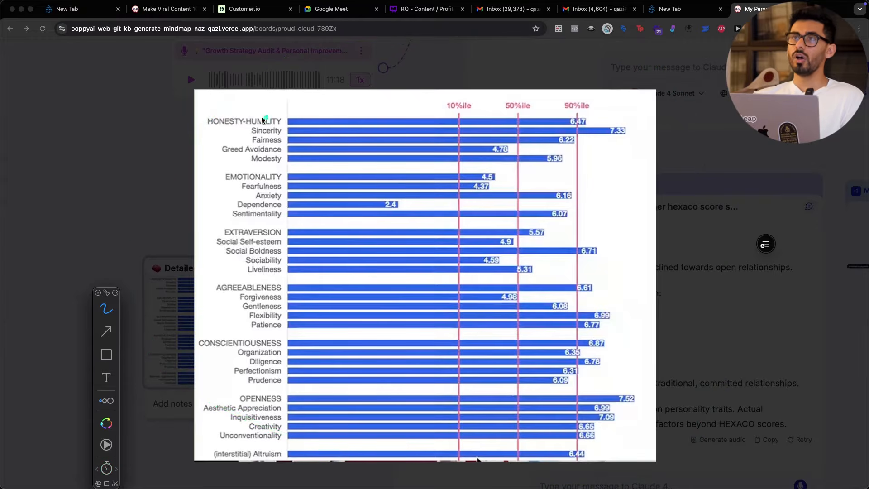
{"action": "left_click_drag", "start_coordinate": [274, 135], "coordinate": [298, 136]}
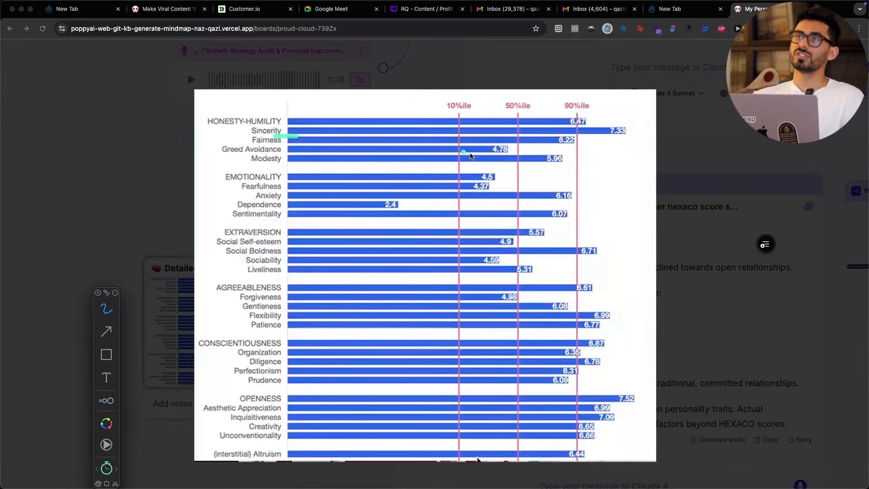
{"action": "left_click_drag", "start_coordinate": [617, 141], "coordinate": [627, 140]}
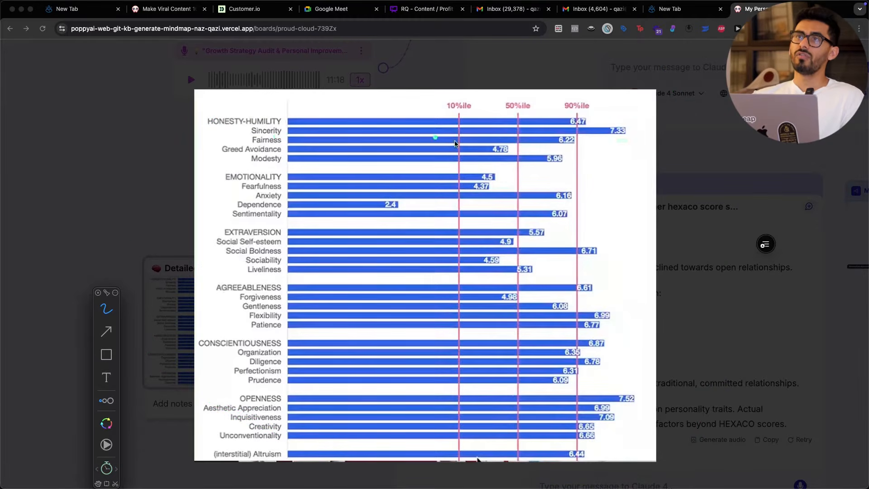
{"action": "mouse_move", "coordinate": [249, 94]}
{"action": "left_mouse_down"}
{"action": "mouse_move", "coordinate": [188, 192]}
{"action": "mouse_move", "coordinate": [223, 450]}
{"action": "mouse_move", "coordinate": [265, 465]}
{"action": "left_mouse_up"}
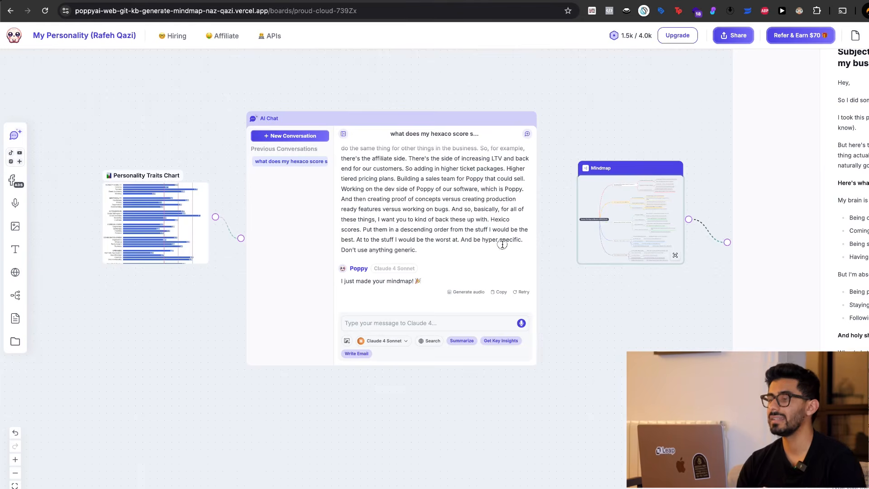
{"action": "left_click", "coordinate": [502, 243]}
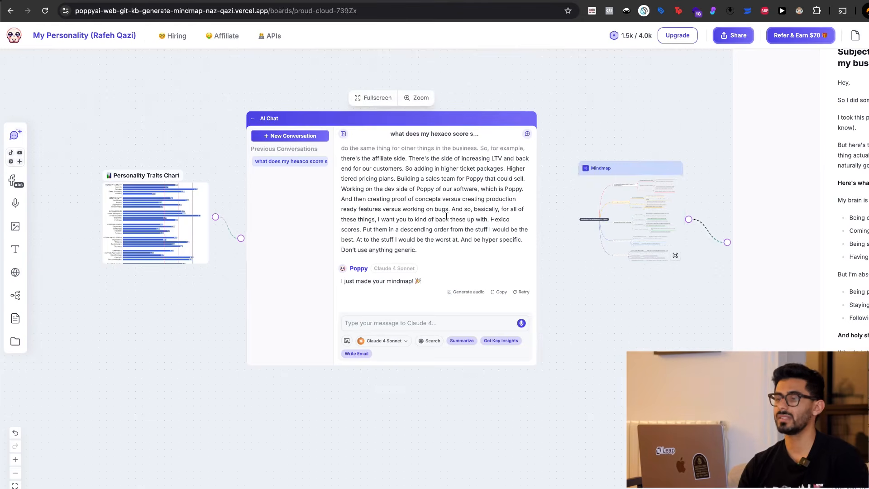
Review the AI chat history, highlighting the question "what does my hexaco score say about me" and reading its answer.
{"action": "scroll", "coordinate": [453, 226], "scroll_direction": "down", "scroll_amount": 5}
{"action": "scroll", "coordinate": [446, 216], "scroll_direction": "up", "scroll_amount": 10}
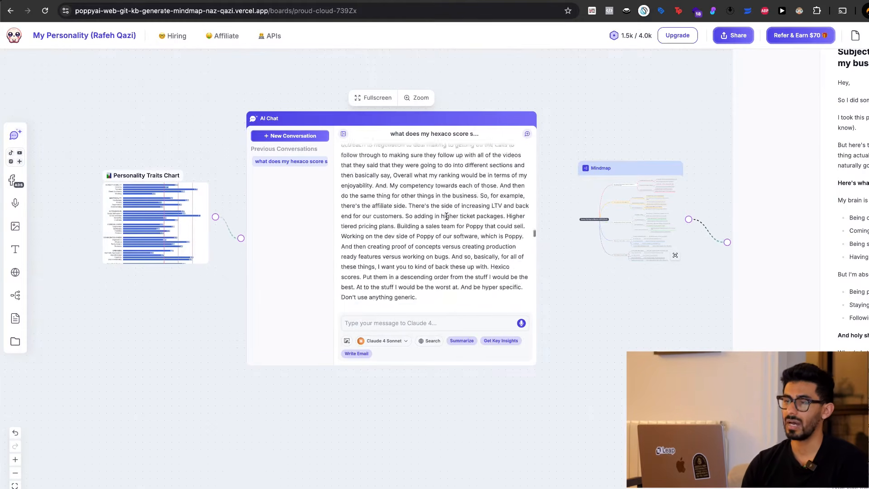
{"action": "triple_click", "coordinate": [357, 170]}
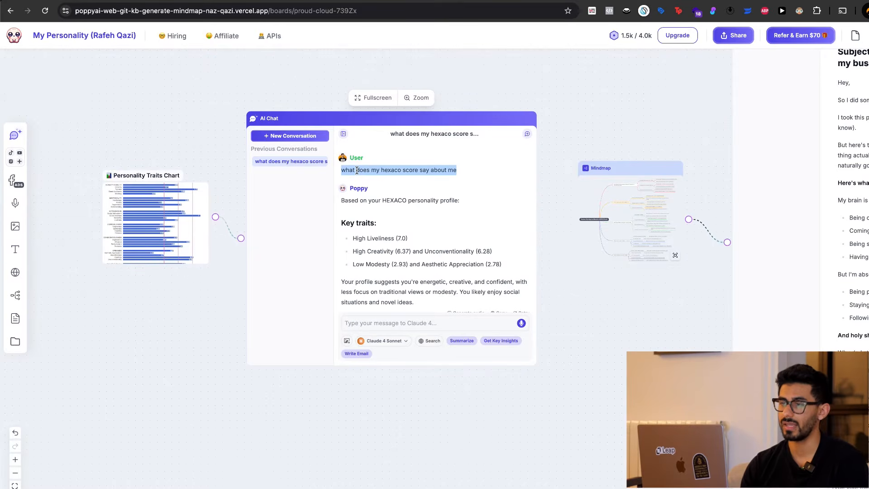
{"action": "scroll", "coordinate": [380, 209], "scroll_direction": "down", "scroll_amount": 2}
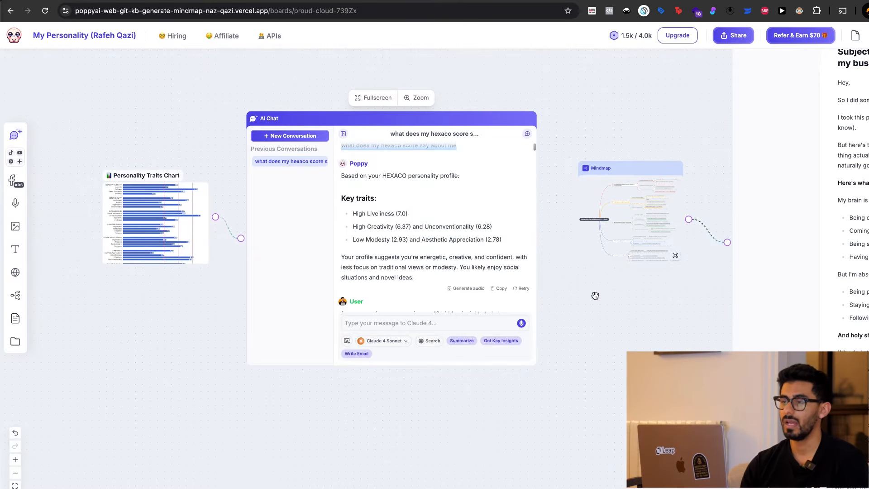
Read the Key traits in the HEXACO answer, highlighting the High Liveliness, High Creativity and Low Modesty lines.
{"action": "scroll", "coordinate": [596, 294], "scroll_direction": "up", "scroll_amount": 5}
{"action": "scroll", "coordinate": [595, 296], "scroll_direction": "left", "scroll_amount": 4}
{"action": "scroll", "coordinate": [595, 295], "scroll_direction": "up", "scroll_amount": 2}
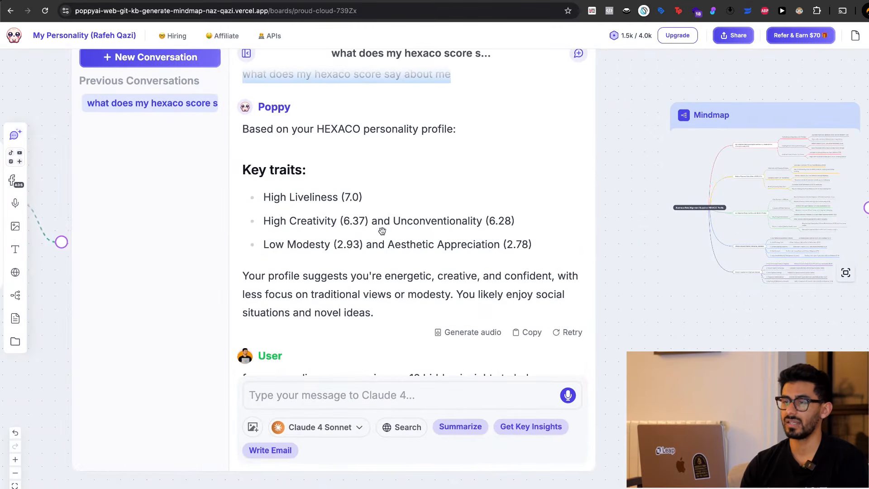
{"action": "left_click_drag", "start_coordinate": [263, 196], "coordinate": [403, 197]}
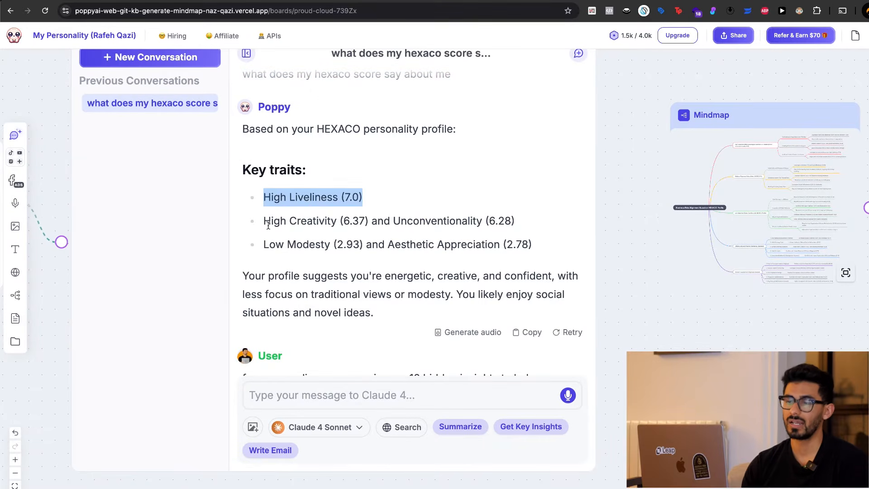
{"action": "left_click_drag", "start_coordinate": [264, 222], "coordinate": [416, 225]}
{"action": "left_click_drag", "start_coordinate": [270, 248], "coordinate": [456, 251]}
{"action": "left_click", "coordinate": [456, 250]}
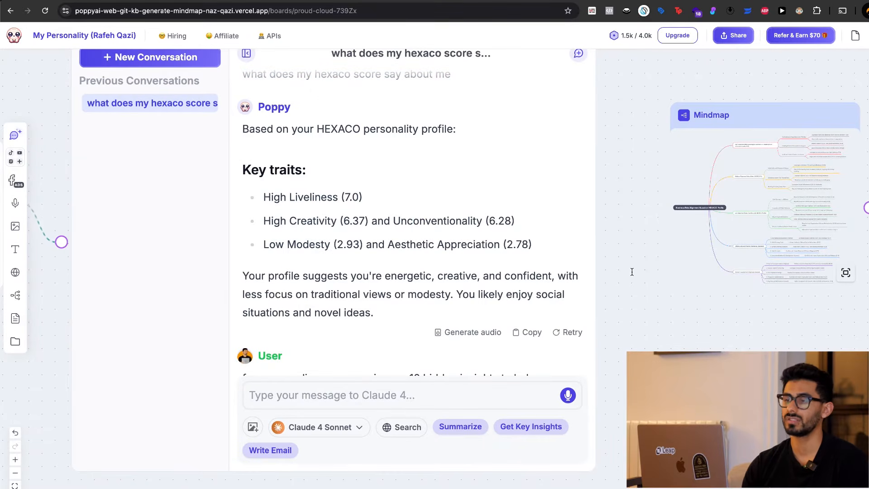
{"action": "scroll", "coordinate": [491, 269], "scroll_direction": "down", "scroll_amount": 6}
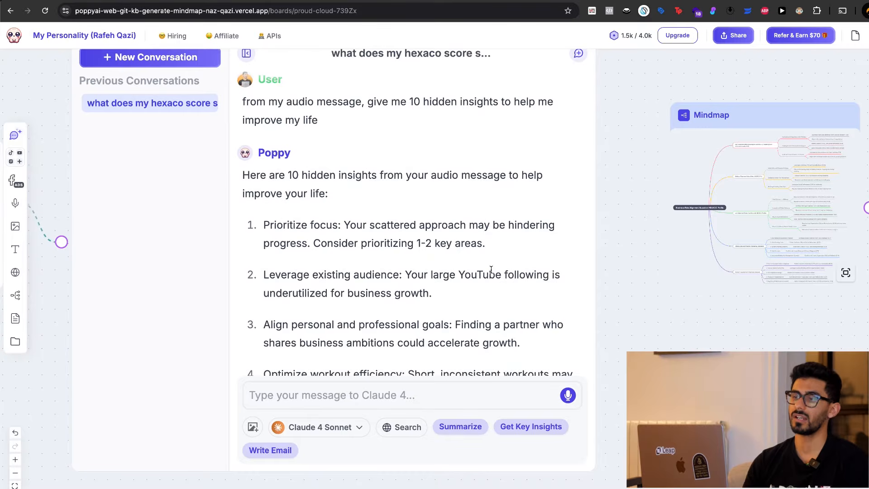
{"action": "scroll", "coordinate": [491, 270], "scroll_direction": "up", "scroll_amount": 5}
{"action": "triple_click", "coordinate": [417, 272]}
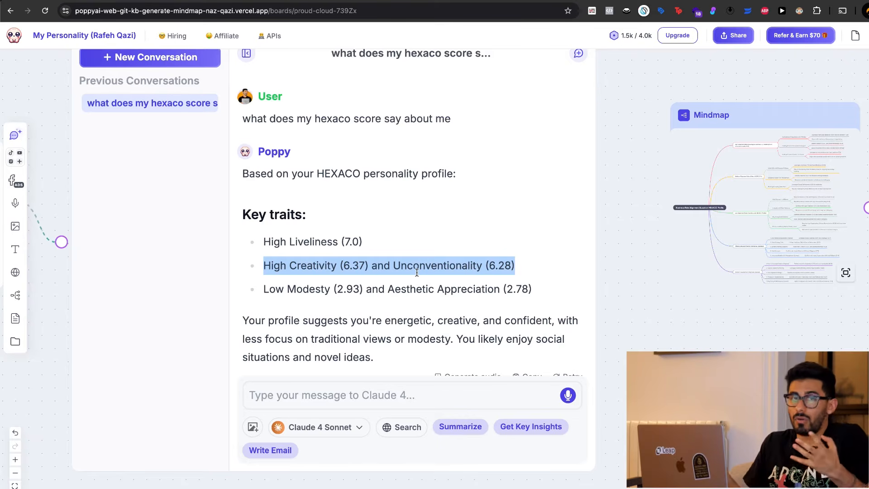
Read through the voice prompt requesting a mind map of ranked business activities, highlighting "negotiation" and the affiliate lifecycle wording.
{"action": "scroll", "coordinate": [417, 272], "scroll_direction": "down", "scroll_amount": 20}
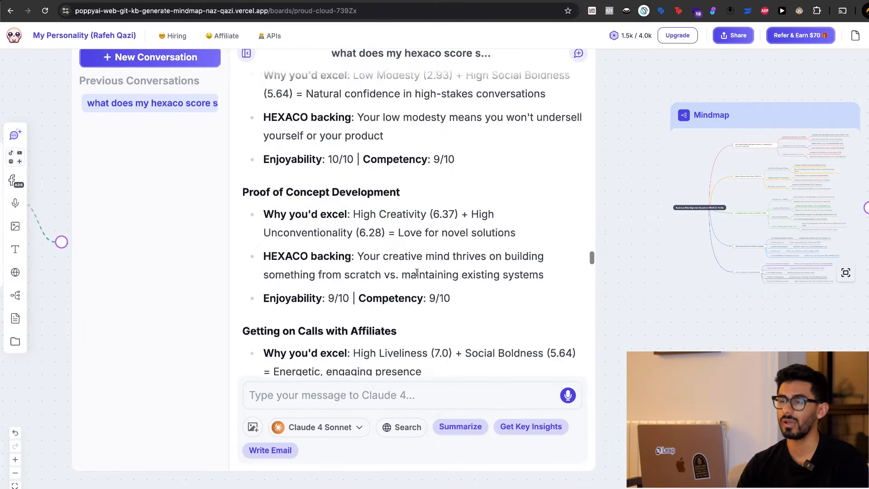
{"action": "scroll", "coordinate": [417, 272], "scroll_direction": "up", "scroll_amount": 5}
{"action": "scroll", "coordinate": [416, 272], "scroll_direction": "up", "scroll_amount": 15}
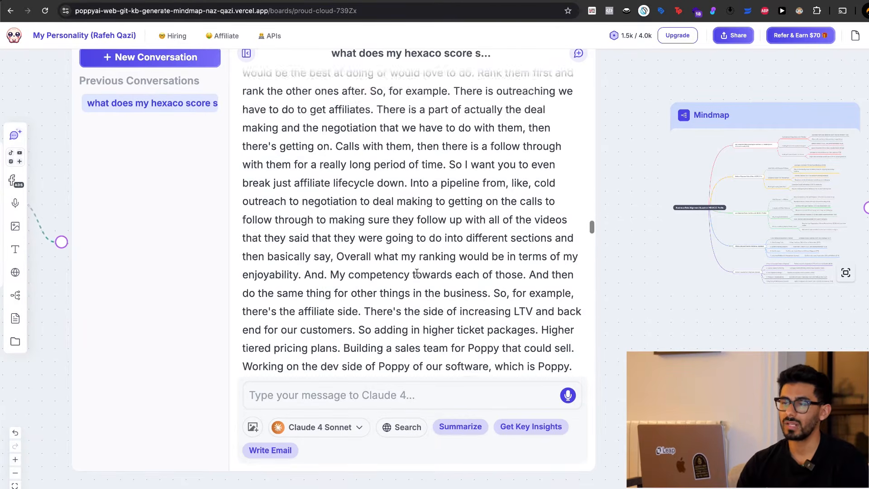
{"action": "scroll", "coordinate": [417, 272], "scroll_direction": "down", "scroll_amount": 3}
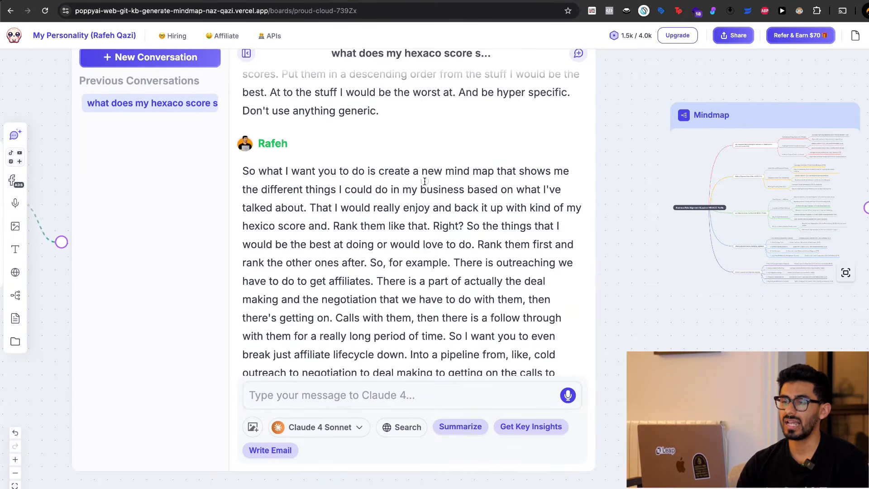
{"action": "scroll", "coordinate": [425, 181], "scroll_direction": "down", "scroll_amount": 4}
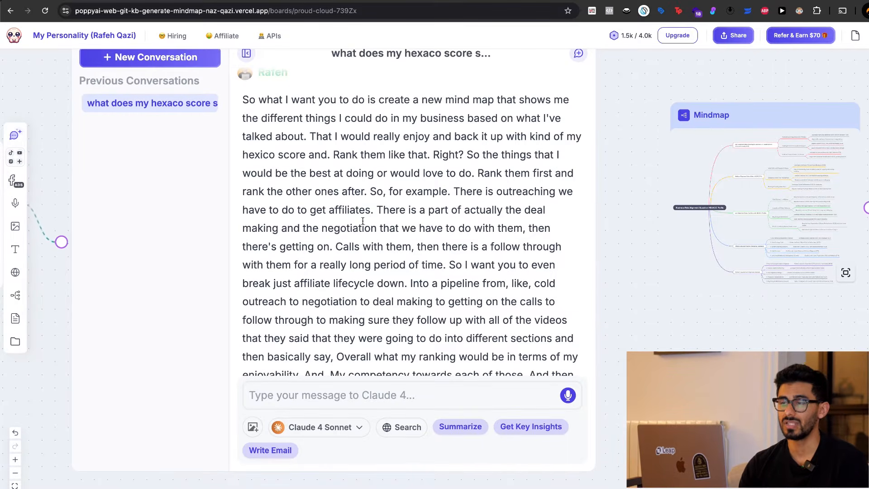
{"action": "double_click", "coordinate": [349, 211]}
{"action": "double_click", "coordinate": [349, 229]}
{"action": "scroll", "coordinate": [347, 204], "scroll_direction": "down", "scroll_amount": 5}
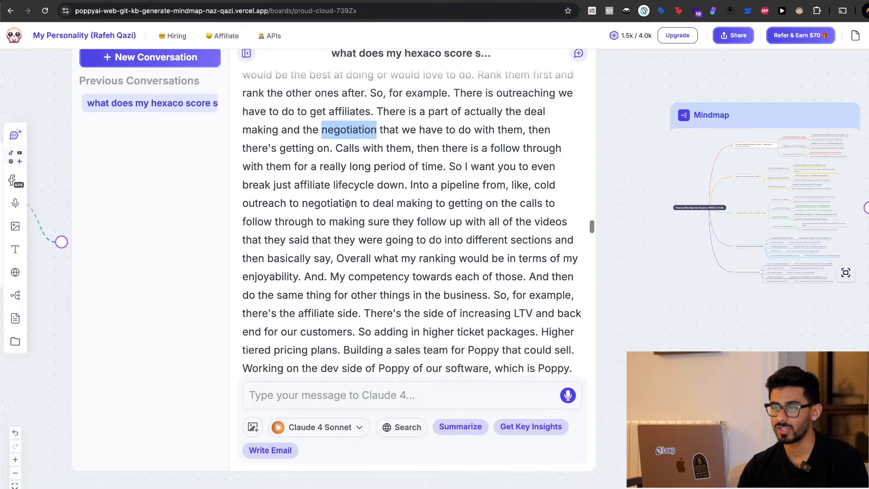
{"action": "double_click", "coordinate": [353, 185]}
{"action": "left_click", "coordinate": [294, 186]}
{"action": "scroll", "coordinate": [318, 205], "scroll_direction": "down", "scroll_amount": 5}
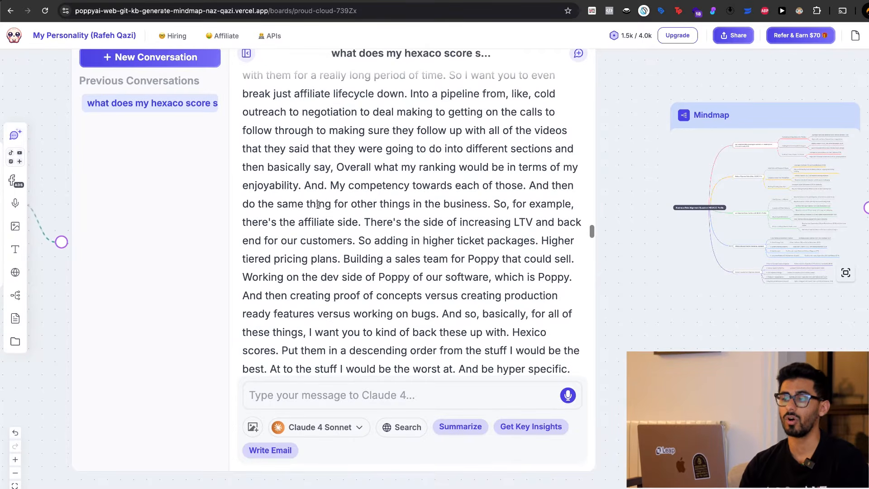
{"action": "scroll", "coordinate": [318, 205], "scroll_direction": "up", "scroll_amount": 8}
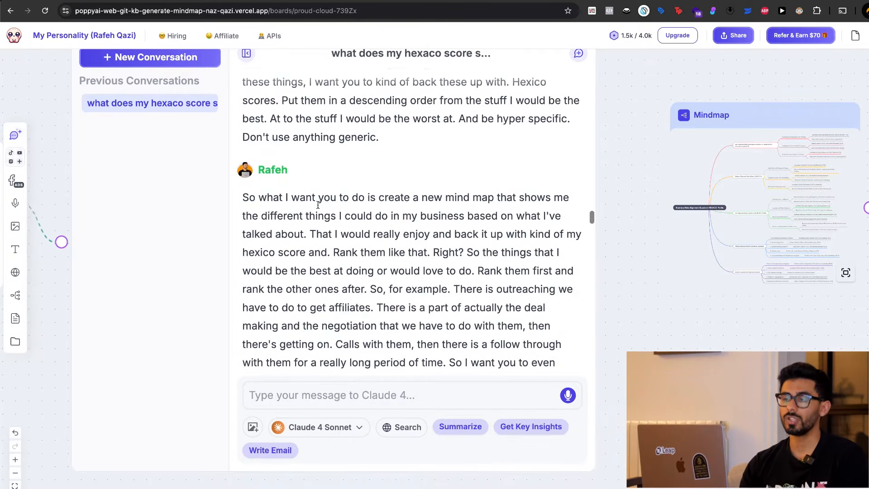
{"action": "scroll", "coordinate": [318, 205], "scroll_direction": "down", "scroll_amount": 10}
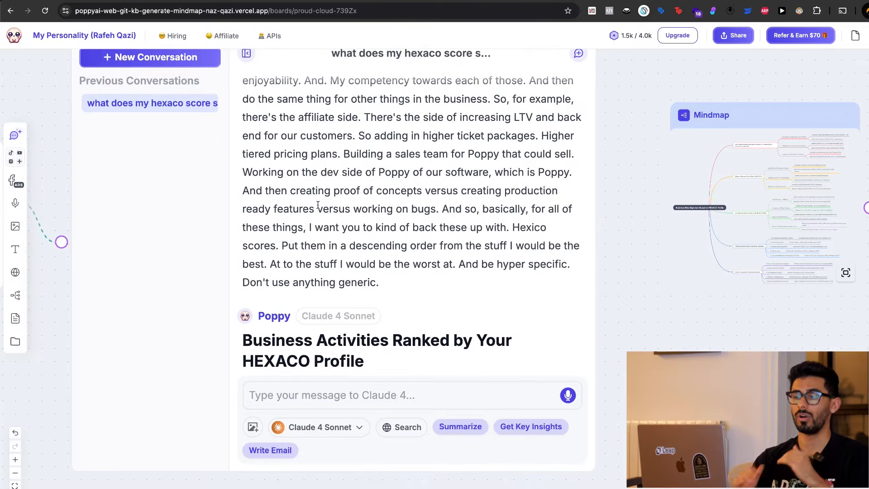
Review the Business Activities Ranked by Your HEXACO Profile answer, highlighting the TIER 1 heading and its Deal Making & Negotiation entry.
{"action": "scroll", "coordinate": [318, 205], "scroll_direction": "down", "scroll_amount": 6}
{"action": "scroll", "coordinate": [320, 218], "scroll_direction": "down", "scroll_amount": 2}
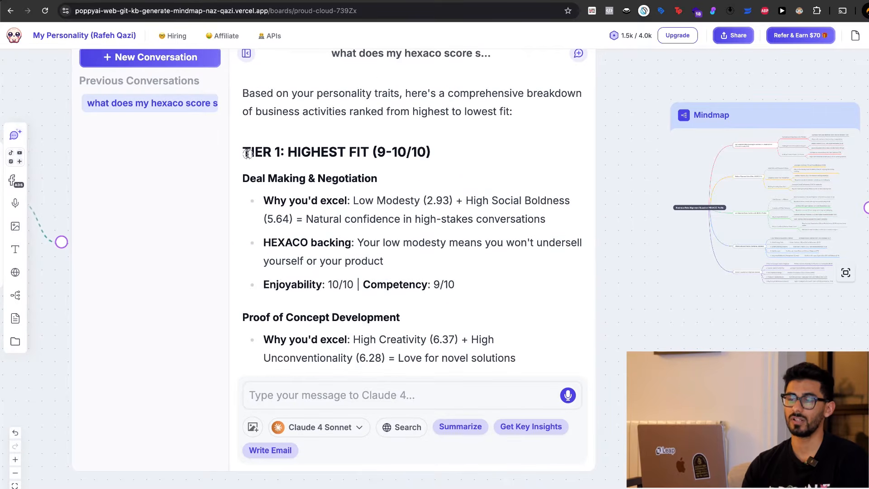
{"action": "left_click_drag", "start_coordinate": [248, 153], "coordinate": [424, 285]}
{"action": "left_click", "coordinate": [420, 293]}
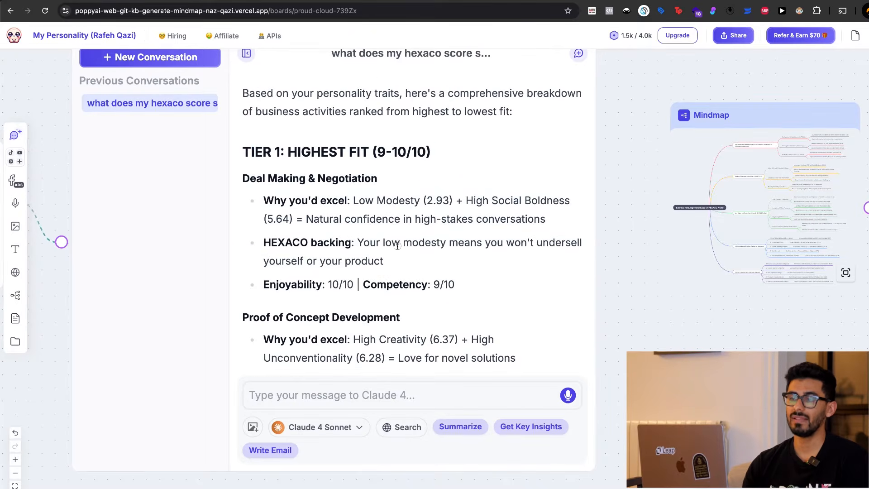
{"action": "left_click_drag", "start_coordinate": [288, 149], "coordinate": [378, 179]}
{"action": "left_click", "coordinate": [465, 228]}
{"action": "scroll", "coordinate": [465, 228], "scroll_direction": "down", "scroll_amount": 2}
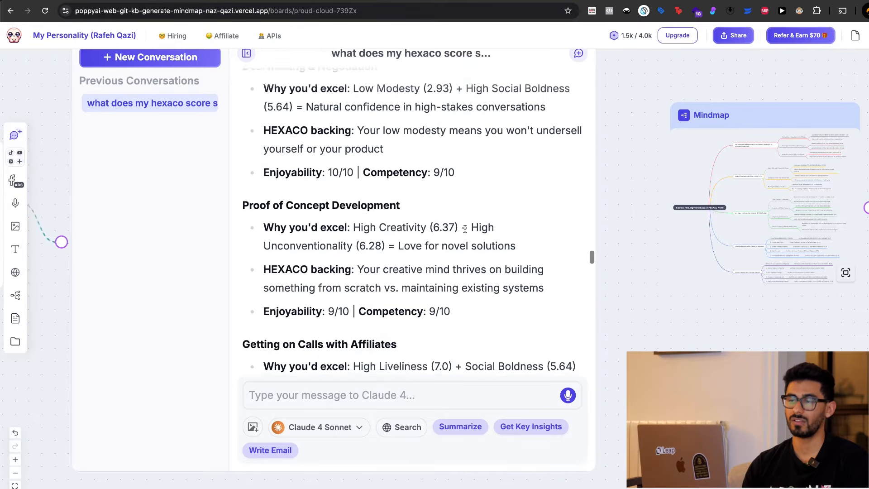
{"action": "scroll", "coordinate": [465, 228], "scroll_direction": "up", "scroll_amount": 4}
{"action": "scroll", "coordinate": [465, 229], "scroll_direction": "down", "scroll_amount": 20}
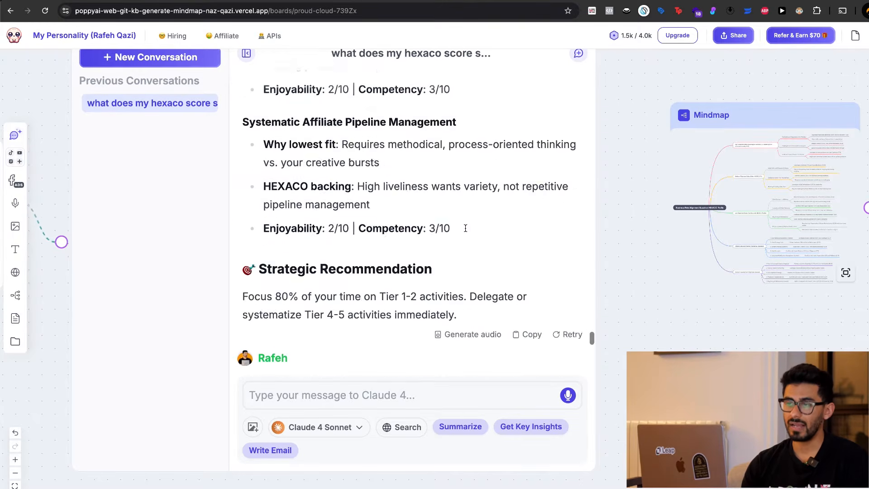
Find the "Create Mindmap" request in the chat, highlighting the word Mindmap and the reply "I just made your mindmap!".
{"action": "scroll", "coordinate": [420, 214], "scroll_direction": "down", "scroll_amount": 4}
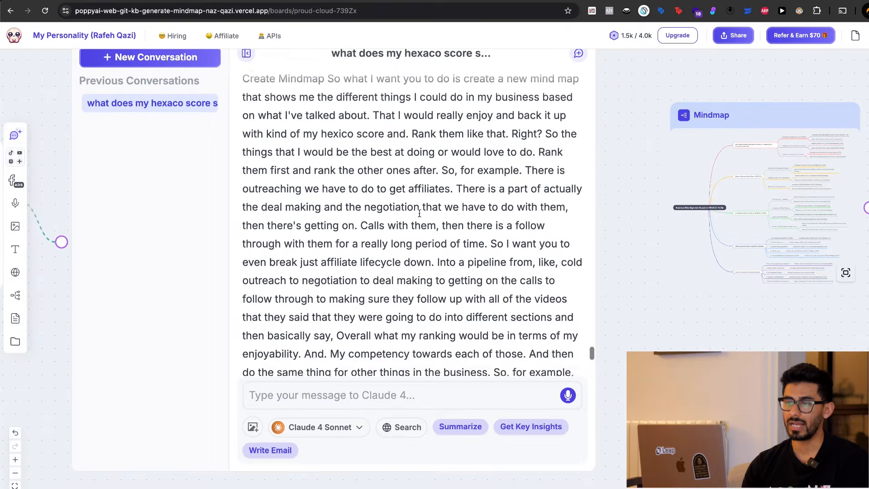
{"action": "left_click_drag", "start_coordinate": [299, 159], "coordinate": [319, 161]}
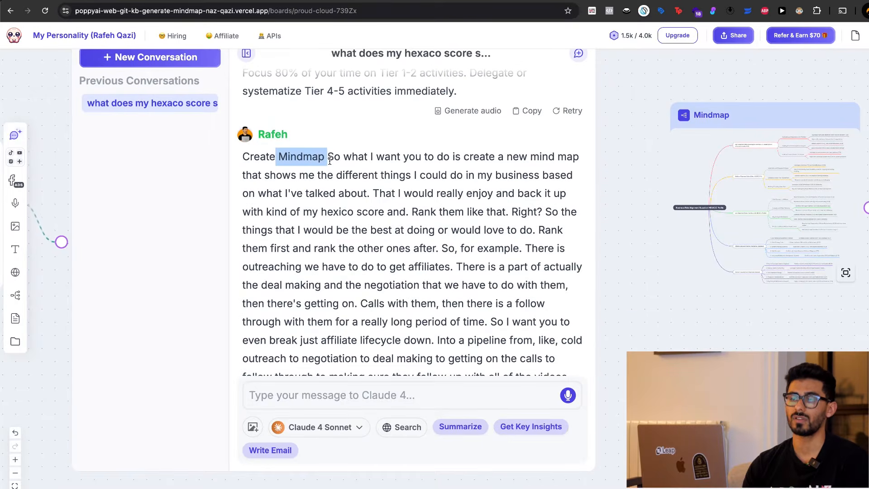
{"action": "scroll", "coordinate": [433, 233], "scroll_direction": "down", "scroll_amount": 10}
{"action": "triple_click", "coordinate": [298, 316]}
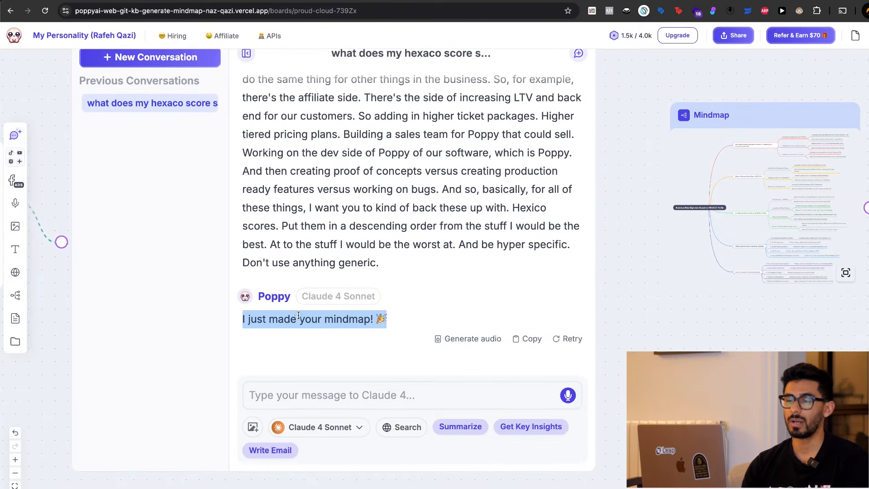
{"action": "left_click", "coordinate": [326, 323]}
Open the generated mindmap enlarged and examine its High Alignment Roles and Medium Alignment Roles branches up close.
{"action": "scroll", "coordinate": [655, 226], "scroll_direction": "right", "scroll_amount": 2}
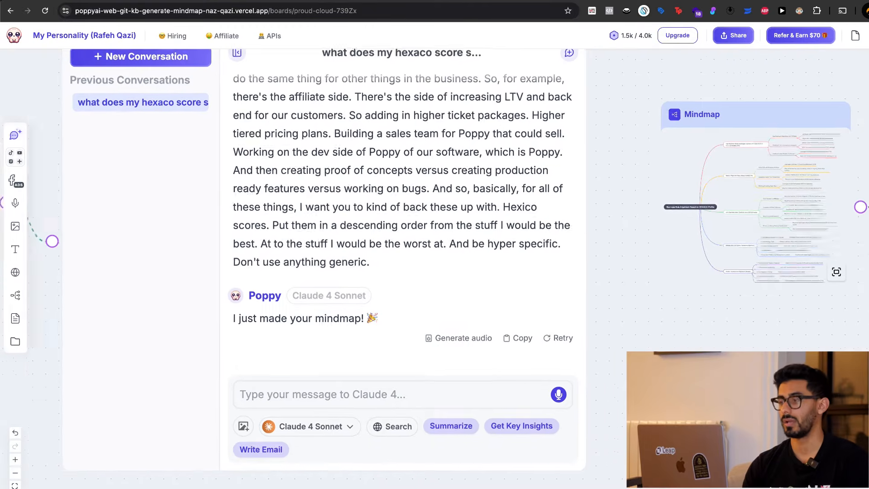
{"action": "double_click", "coordinate": [656, 226]}
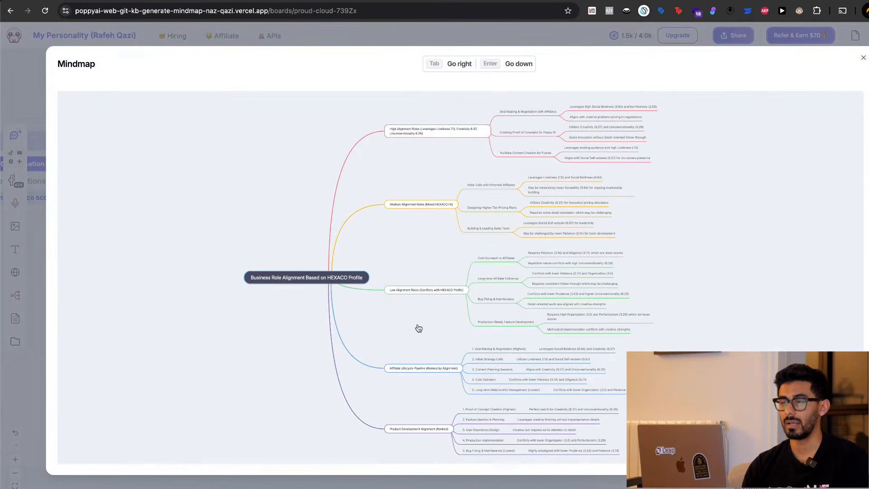
{"action": "left_click", "coordinate": [824, 41]}
{"action": "double_click", "coordinate": [470, 310]}
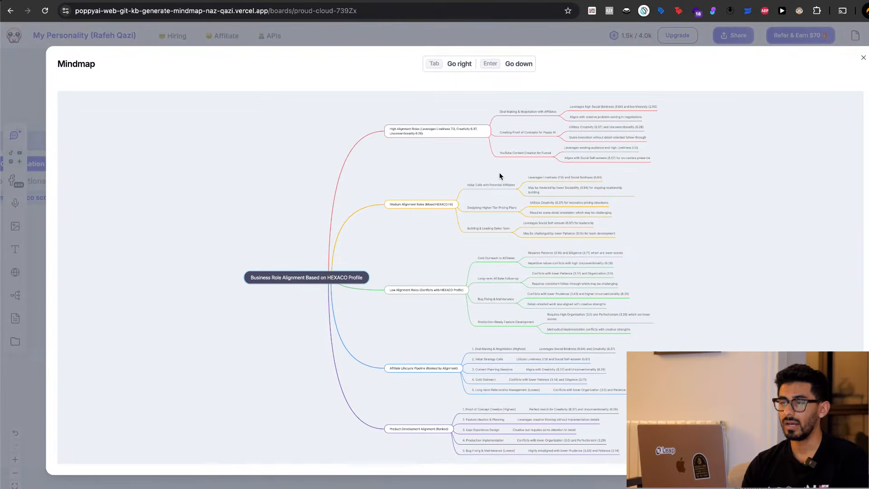
{"action": "scroll", "coordinate": [499, 176], "scroll_direction": "up", "scroll_amount": 5}
{"action": "scroll", "coordinate": [499, 176], "scroll_direction": "down", "scroll_amount": 2}
{"action": "scroll", "coordinate": [499, 176], "scroll_direction": "up", "scroll_amount": 6}
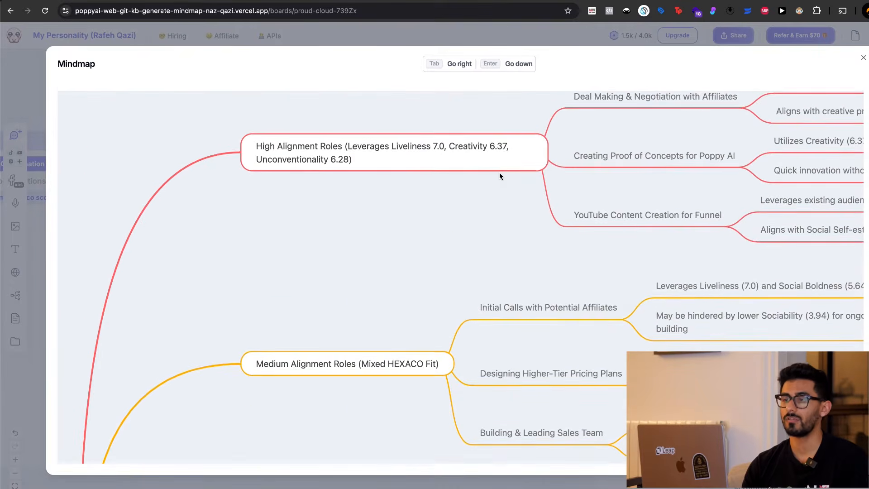
{"action": "scroll", "coordinate": [500, 176], "scroll_direction": "up", "scroll_amount": 1}
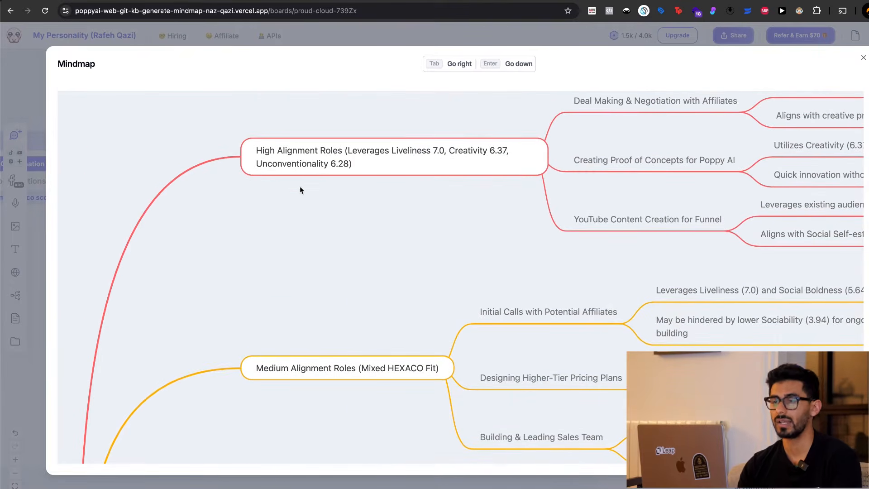
Launch the screen annotation tool, draw marks beside the High Alignment Roles and Medium Alignment Roles branches, and leave annotation mode.
{"action": "key", "text": "super+space"}
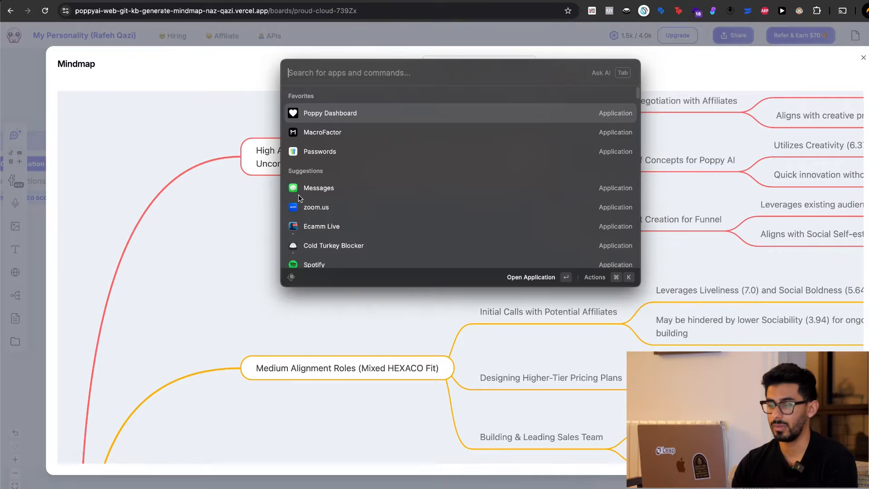
{"action": "type", "text": "scre"}
{"action": "key", "text": "Return"}
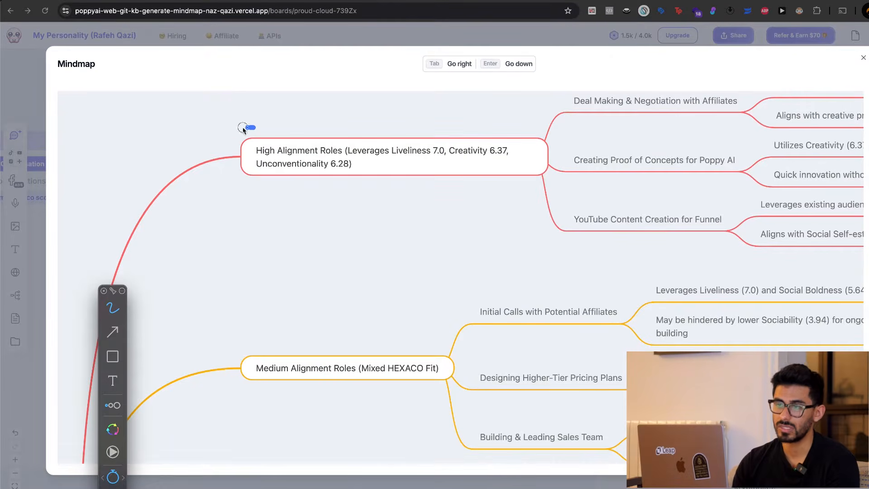
{"action": "left_click_drag", "start_coordinate": [243, 129], "coordinate": [238, 206]}
{"action": "left_click", "coordinate": [237, 220]}
{"action": "left_click_drag", "start_coordinate": [197, 340], "coordinate": [248, 400]}
{"action": "scroll", "coordinate": [268, 389], "scroll_direction": "down", "scroll_amount": 10}
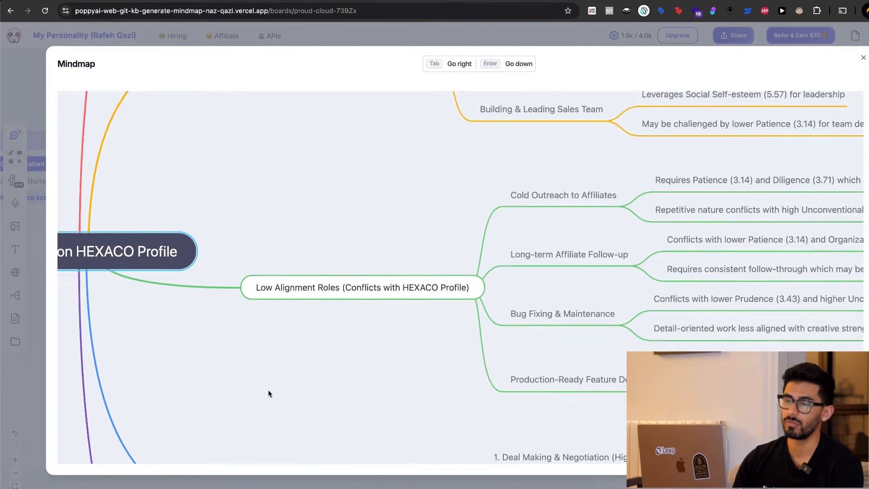
{"action": "left_click", "coordinate": [291, 216]}
{"action": "key", "text": "Escape"}
Examine the Affiliate Lifecycle Pipeline and Product Development Alignment branches, and close the enlarged mindmap.
{"action": "scroll", "coordinate": [388, 303], "scroll_direction": "down", "scroll_amount": 7}
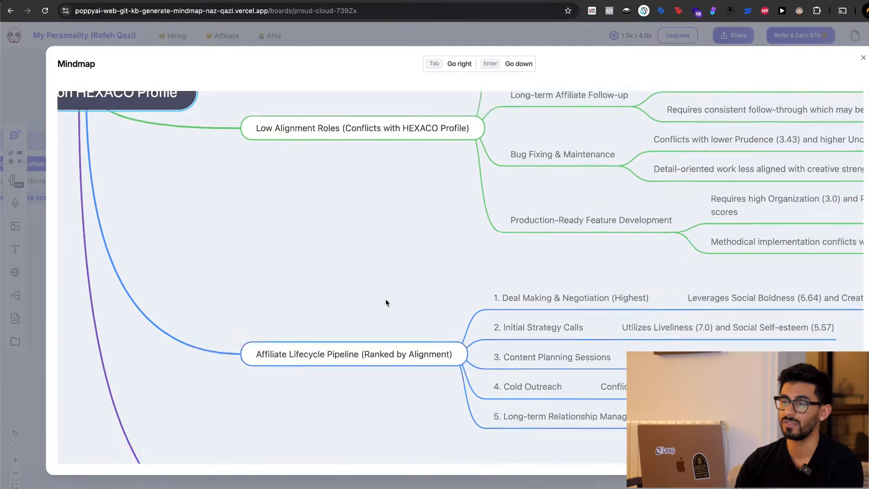
{"action": "scroll", "coordinate": [387, 303], "scroll_direction": "up", "scroll_amount": 1}
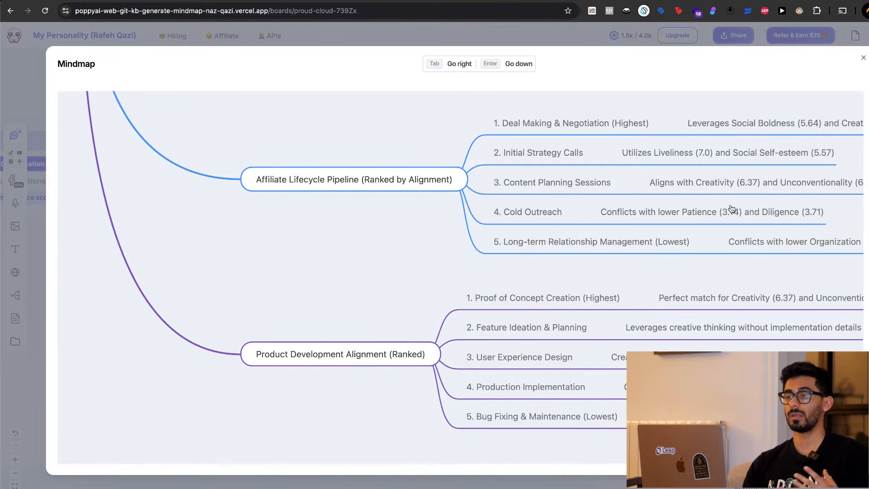
{"action": "left_click", "coordinate": [864, 59]}
Go to the AI chat connected to the mindmap and view the prompt that turns the mind map into an email.
{"action": "scroll", "coordinate": [470, 399], "scroll_direction": "right", "scroll_amount": 2}
{"action": "scroll", "coordinate": [469, 400], "scroll_direction": "down", "scroll_amount": 2}
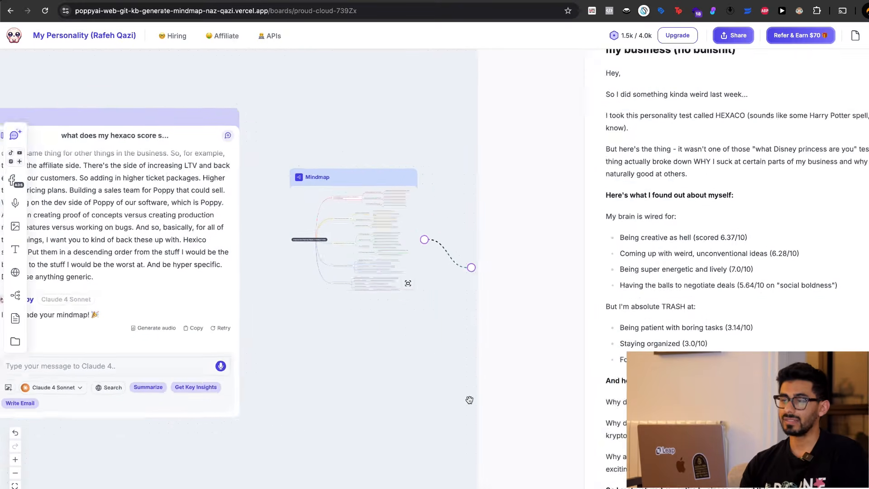
{"action": "scroll", "coordinate": [469, 399], "scroll_direction": "left", "scroll_amount": 1}
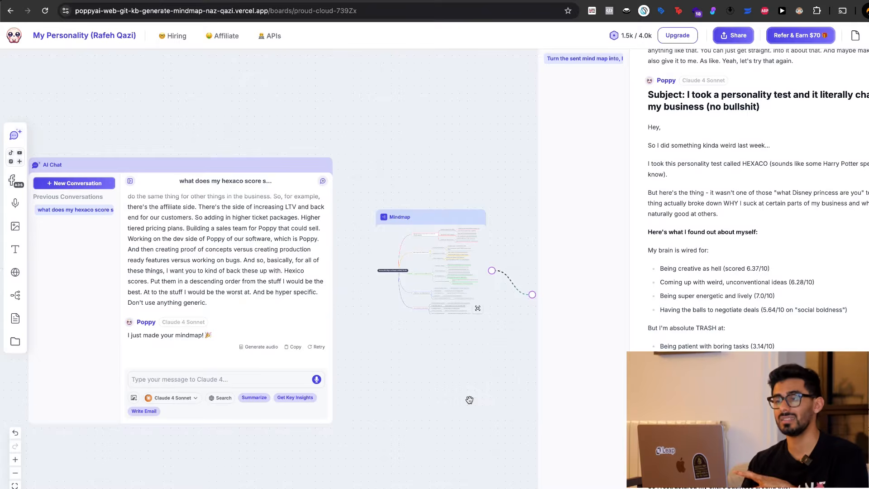
{"action": "scroll", "coordinate": [470, 400], "scroll_direction": "left", "scroll_amount": 5}
{"action": "scroll", "coordinate": [571, 358], "scroll_direction": "right", "scroll_amount": 10}
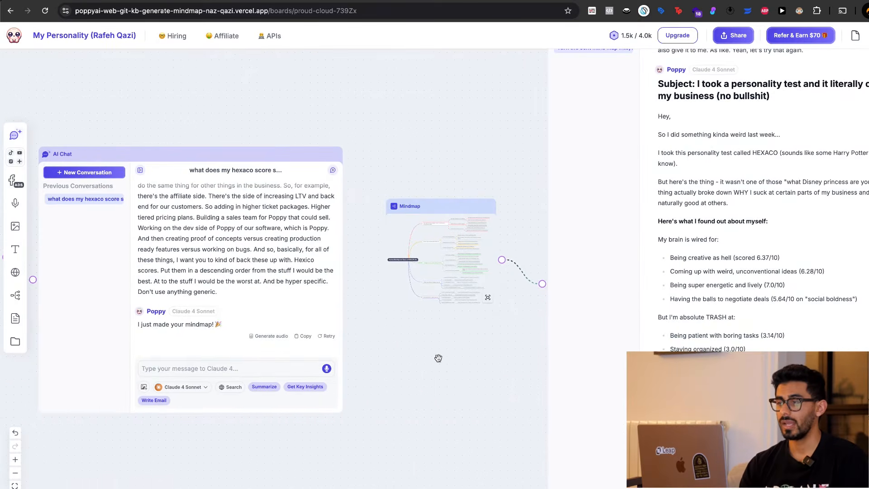
{"action": "scroll", "coordinate": [735, 216], "scroll_direction": "right", "scroll_amount": 1}
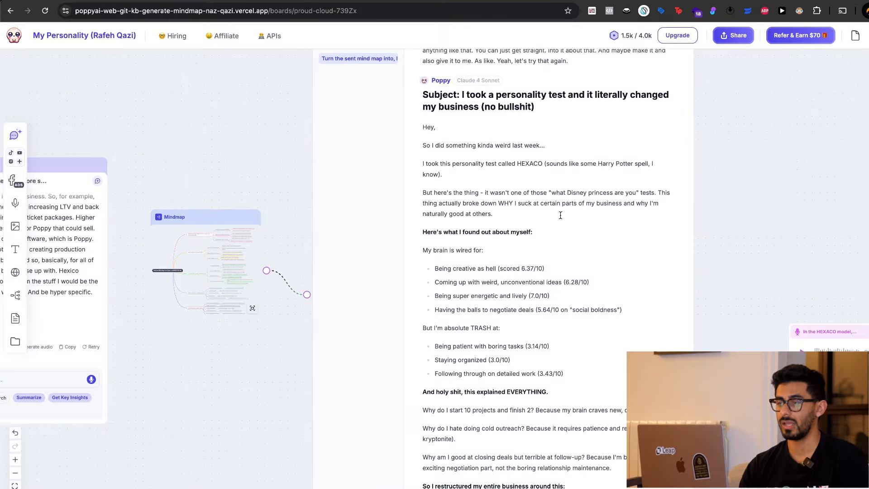
{"action": "scroll", "coordinate": [560, 216], "scroll_direction": "up", "scroll_amount": 2}
{"action": "scroll", "coordinate": [765, 134], "scroll_direction": "up", "scroll_amount": 3}
{"action": "scroll", "coordinate": [765, 134], "scroll_direction": "up", "scroll_amount": 1}
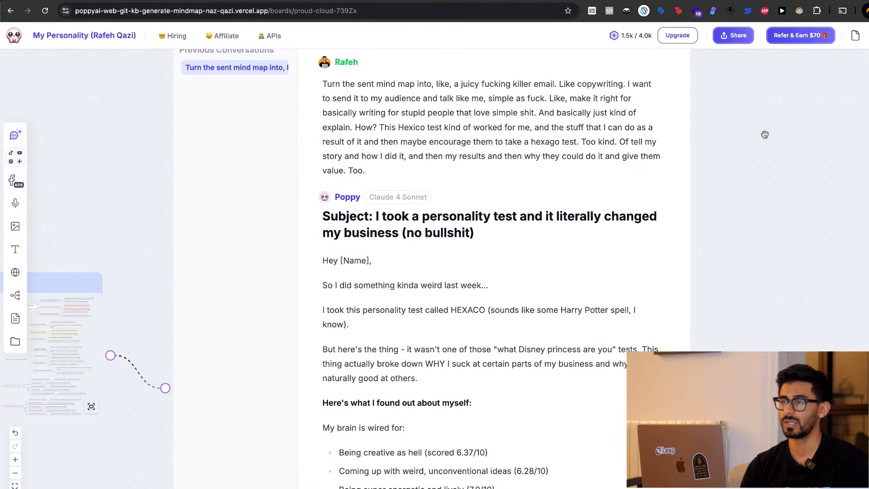
Read the prompt that turns the mind map into an email, highlighting its instructions on copywriting style, simple tone and audience.
{"action": "left_click_drag", "start_coordinate": [584, 88], "coordinate": [652, 89]}
{"action": "left_click_drag", "start_coordinate": [393, 98], "coordinate": [580, 97]}
{"action": "left_click", "coordinate": [486, 98]}
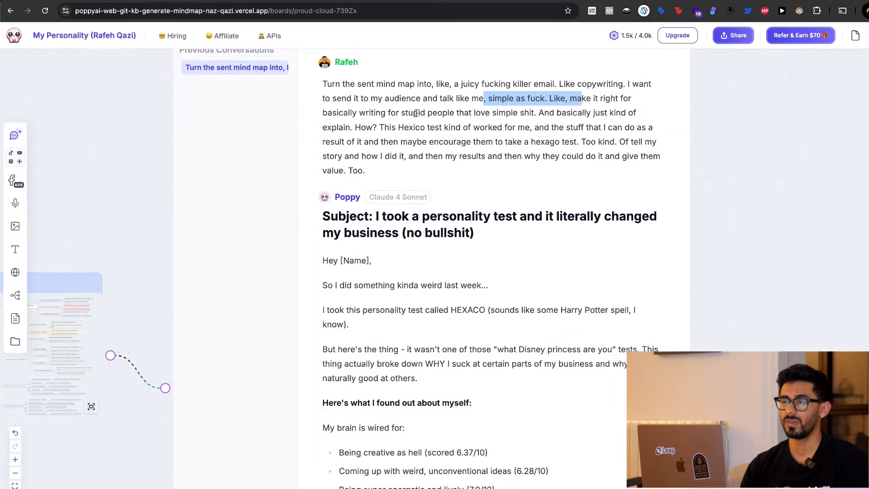
{"action": "left_click_drag", "start_coordinate": [365, 112], "coordinate": [475, 112]}
{"action": "left_click", "coordinate": [475, 112]}
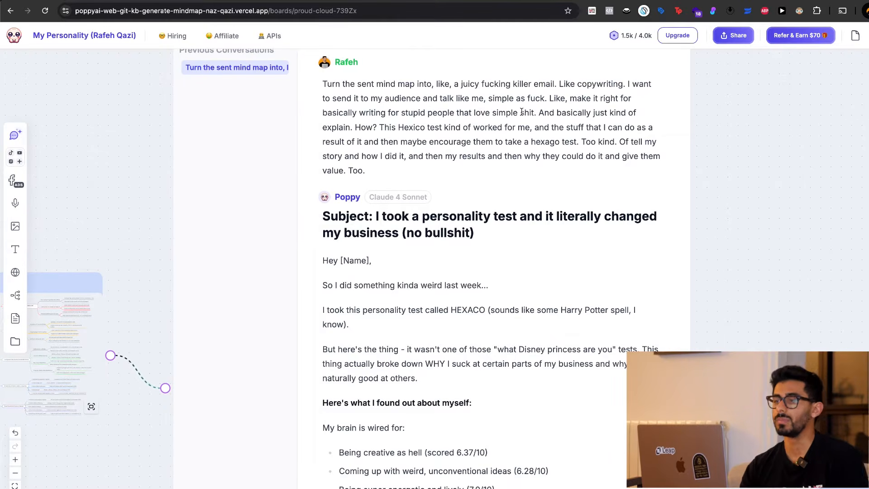
{"action": "left_click_drag", "start_coordinate": [549, 112], "coordinate": [379, 133]}
{"action": "left_click", "coordinate": [379, 133]}
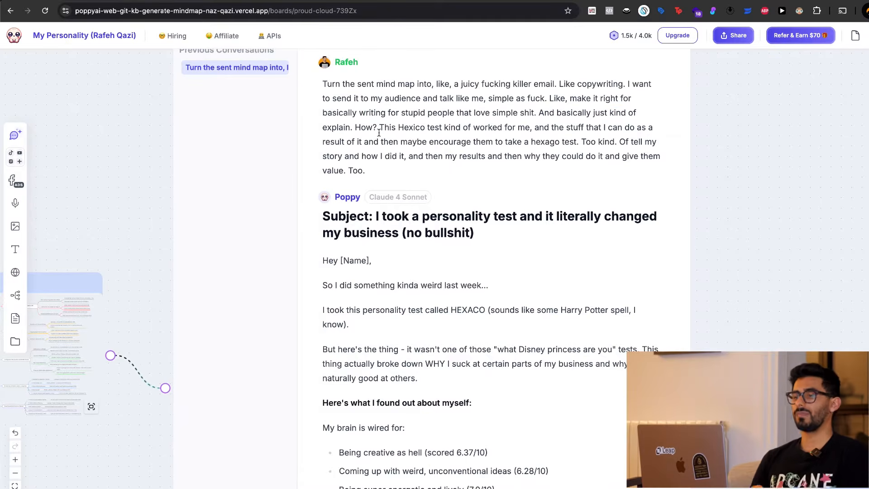
{"action": "left_click_drag", "start_coordinate": [417, 84], "coordinate": [542, 108]}
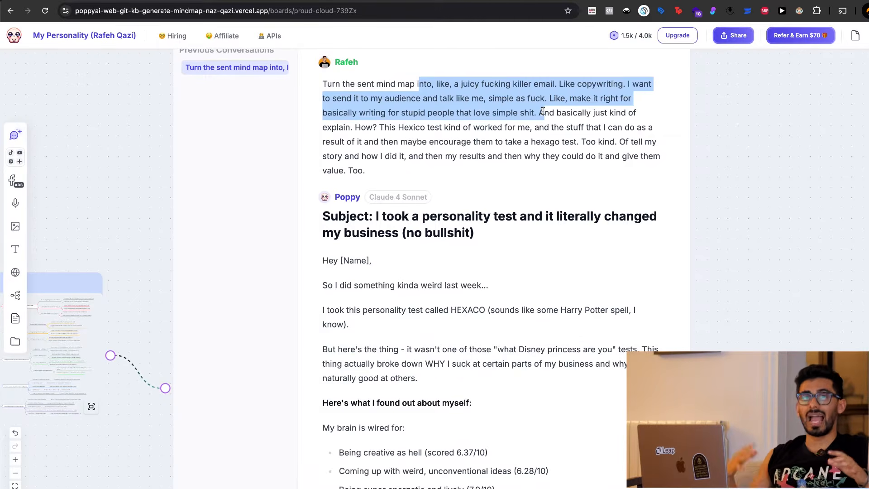
{"action": "left_click", "coordinate": [563, 166]}
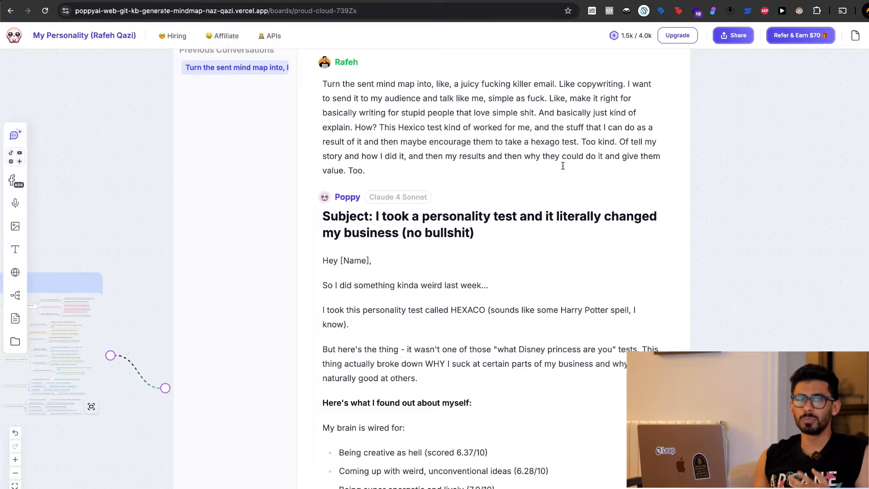
{"action": "scroll", "coordinate": [563, 166], "scroll_direction": "down", "scroll_amount": 1}
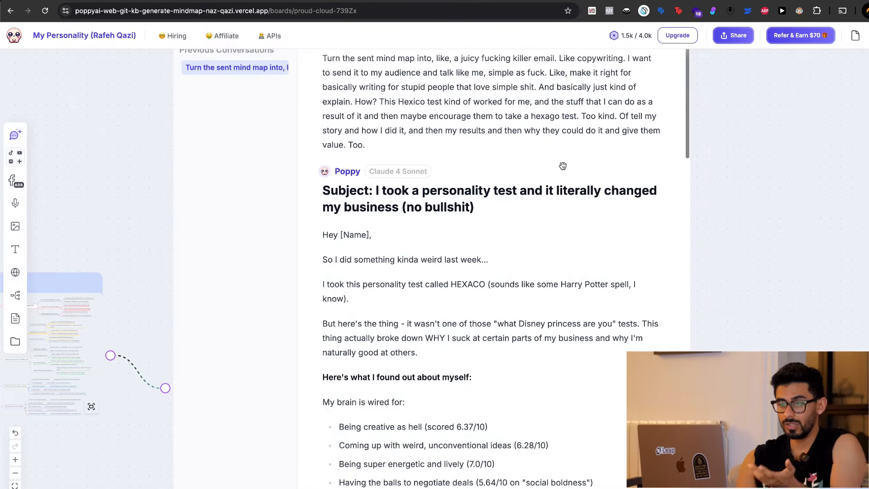
{"action": "scroll", "coordinate": [563, 166], "scroll_direction": "up", "scroll_amount": 1}
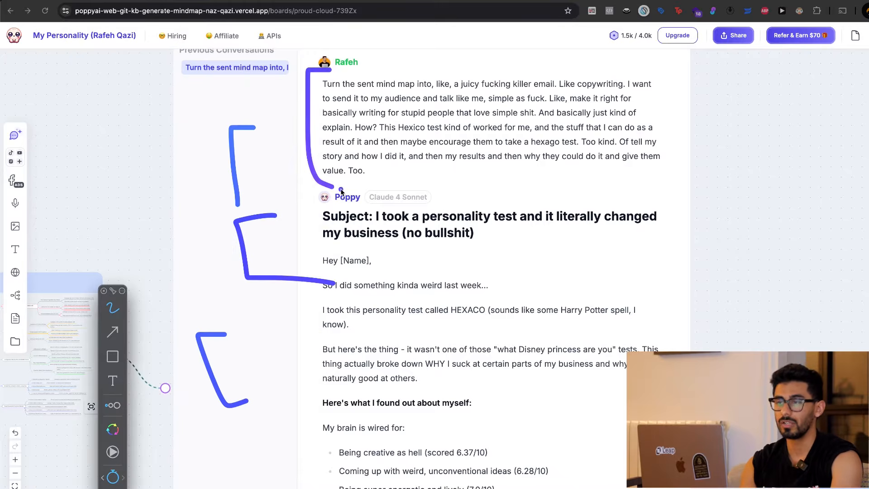
Examine the generated email's subject line about taking a personality test, highlighting its full text.
{"action": "scroll", "coordinate": [365, 217], "scroll_direction": "down", "scroll_amount": 2}
{"action": "left_click_drag", "start_coordinate": [377, 167], "coordinate": [533, 169]}
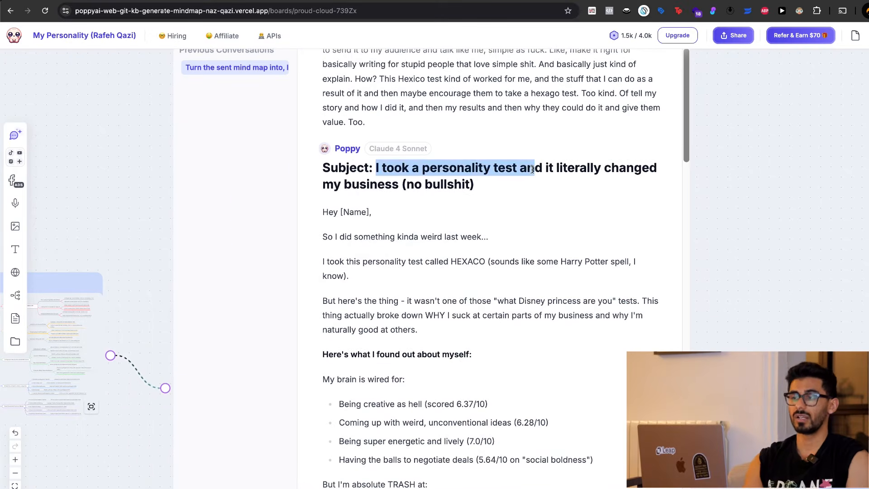
{"action": "scroll", "coordinate": [532, 169], "scroll_direction": "down", "scroll_amount": 1}
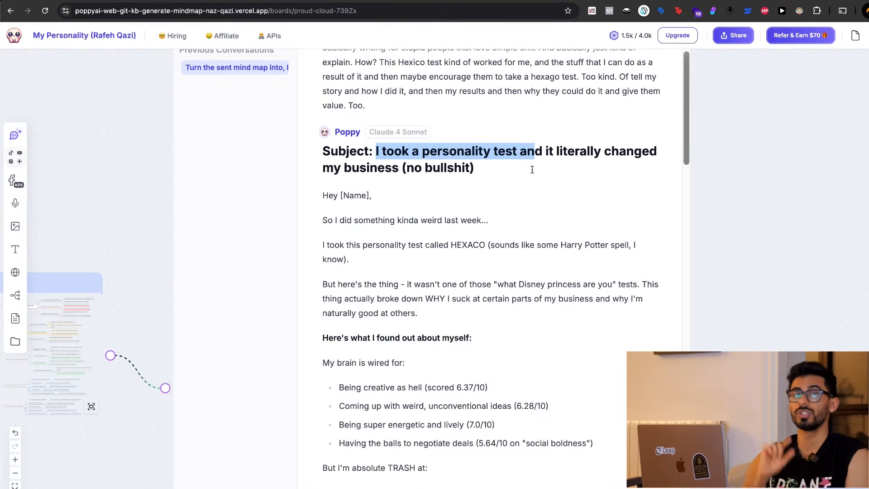
{"action": "scroll", "coordinate": [532, 169], "scroll_direction": "down", "scroll_amount": 1}
{"action": "left_click", "coordinate": [475, 169]}
{"action": "left_click_drag", "start_coordinate": [374, 141], "coordinate": [490, 170]}
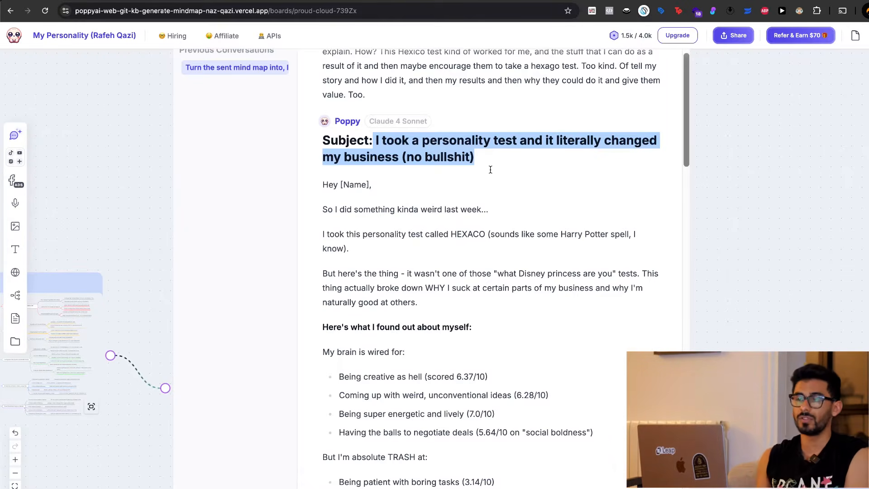
Read the email's opening lines, highlighting "something kinda weird" and the mention of the HEXACO personality test.
{"action": "scroll", "coordinate": [490, 169], "scroll_direction": "down", "scroll_amount": 5}
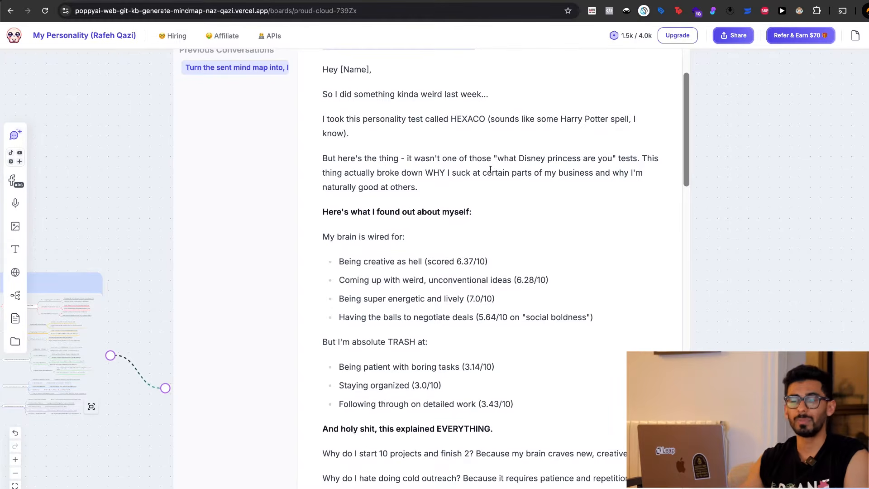
{"action": "scroll", "coordinate": [490, 169], "scroll_direction": "down", "scroll_amount": 1}
{"action": "left_click_drag", "start_coordinate": [354, 81], "coordinate": [447, 79]}
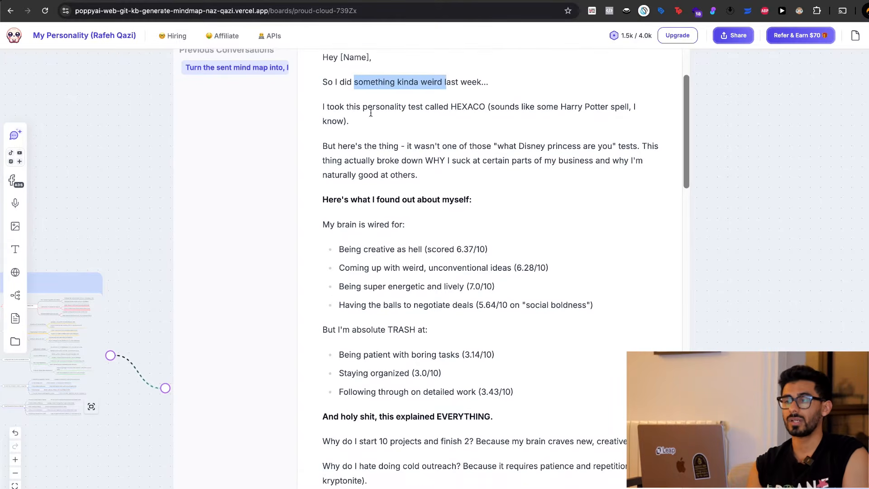
{"action": "left_click_drag", "start_coordinate": [371, 113], "coordinate": [481, 112]}
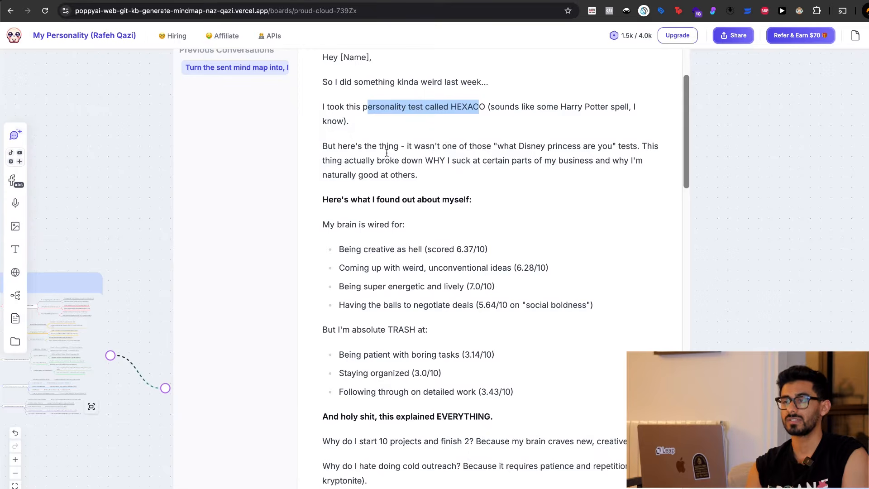
Review the email's lists of strengths and weaknesses under "My brain is wired for" and "But I'm absolute TRASH at", highlighting individual points.
{"action": "scroll", "coordinate": [386, 153], "scroll_direction": "down", "scroll_amount": 3}
{"action": "left_click_drag", "start_coordinate": [339, 190], "coordinate": [509, 188]}
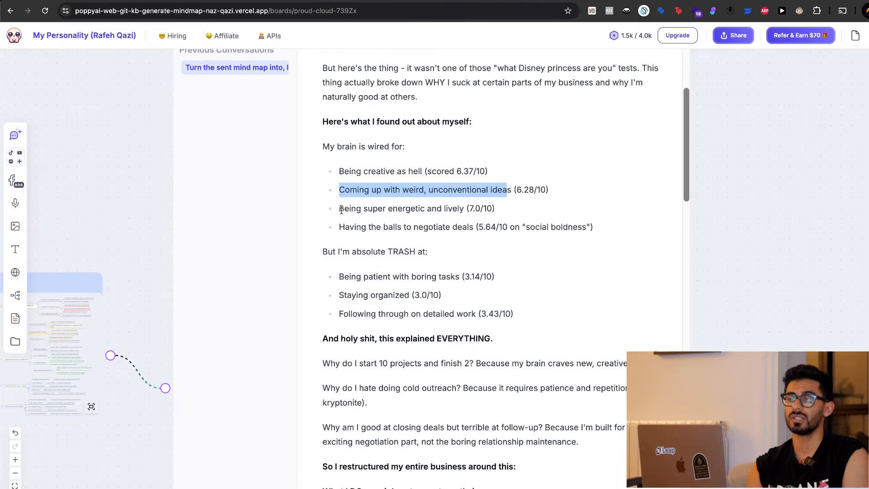
{"action": "left_click_drag", "start_coordinate": [341, 210], "coordinate": [467, 204]}
{"action": "left_click_drag", "start_coordinate": [345, 228], "coordinate": [458, 227]}
{"action": "scroll", "coordinate": [461, 225], "scroll_direction": "down", "scroll_amount": 3}
{"action": "left_click_drag", "start_coordinate": [338, 155], "coordinate": [494, 155]}
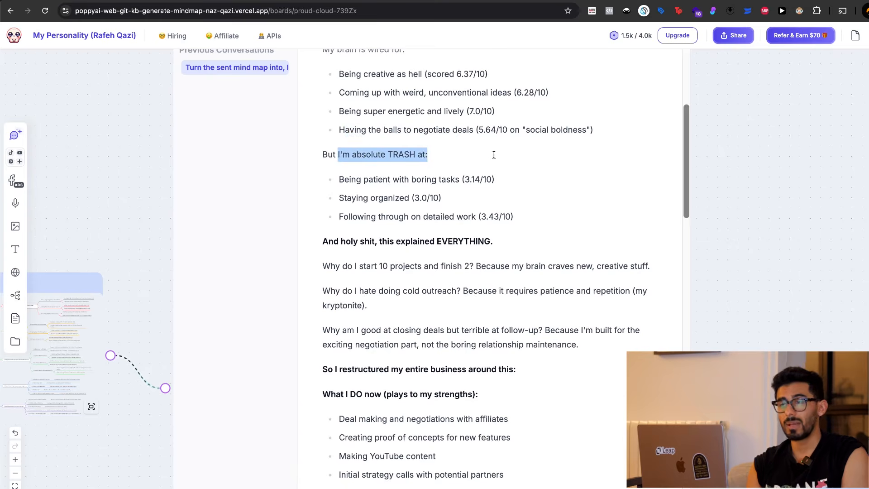
{"action": "left_click_drag", "start_coordinate": [346, 186], "coordinate": [466, 187]}
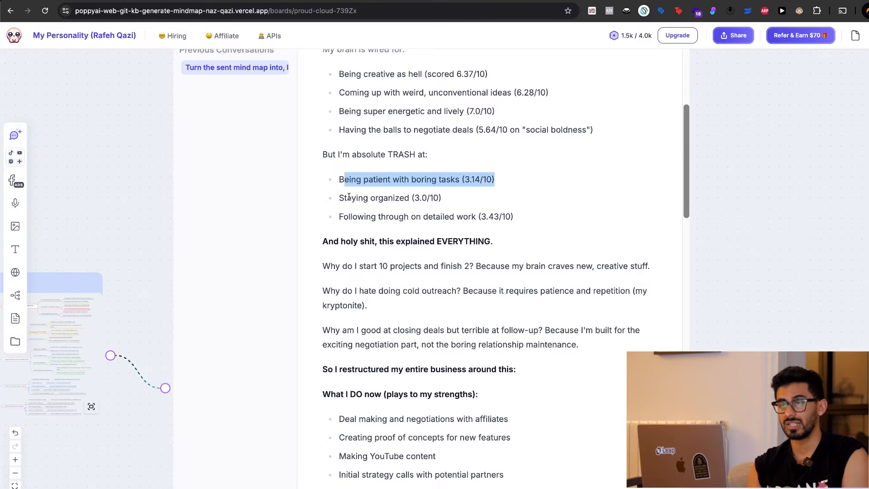
{"action": "left_click_drag", "start_coordinate": [345, 198], "coordinate": [420, 199]}
{"action": "left_click_drag", "start_coordinate": [353, 217], "coordinate": [456, 221]}
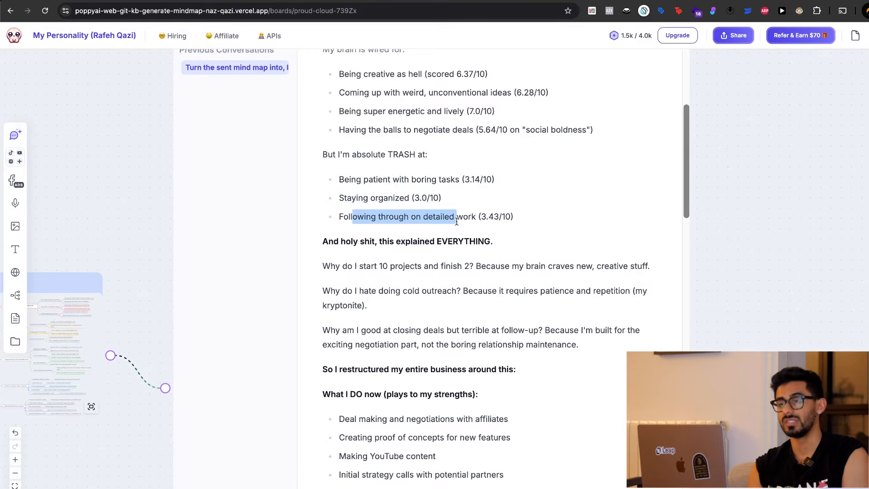
Read the email's "this explained EVERYTHING" section, highlighting the answers about unfinished projects, cold outreach and closing deals.
{"action": "scroll", "coordinate": [457, 221], "scroll_direction": "down", "scroll_amount": 3}
{"action": "left_click_drag", "start_coordinate": [341, 162], "coordinate": [536, 164]}
{"action": "left_click", "coordinate": [386, 189]}
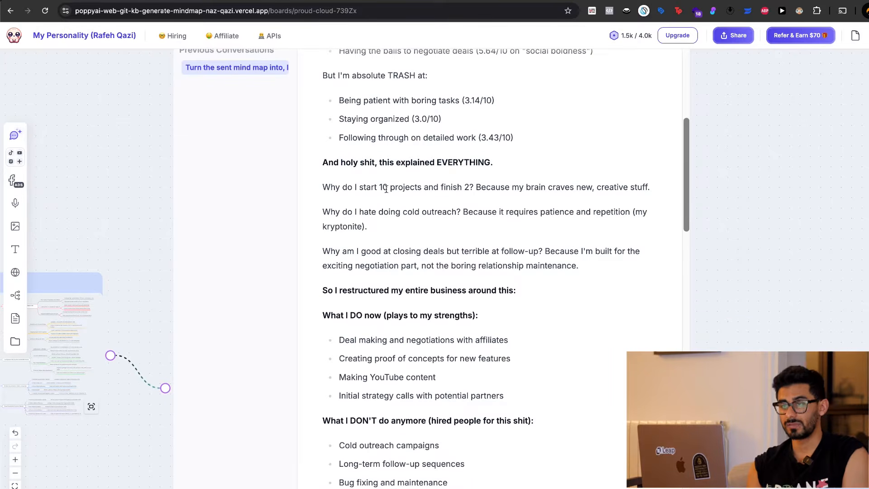
{"action": "left_click_drag", "start_coordinate": [345, 187], "coordinate": [628, 187]}
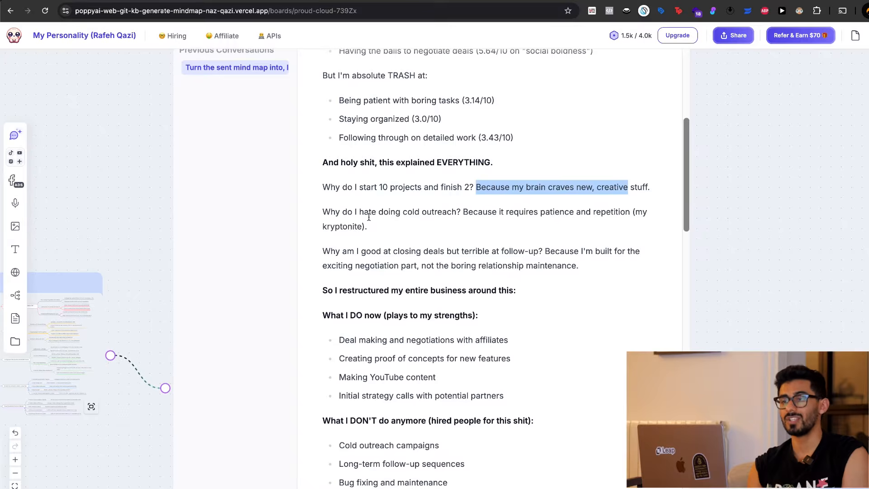
{"action": "left_click_drag", "start_coordinate": [322, 211], "coordinate": [520, 225]}
{"action": "left_click", "coordinate": [463, 230]}
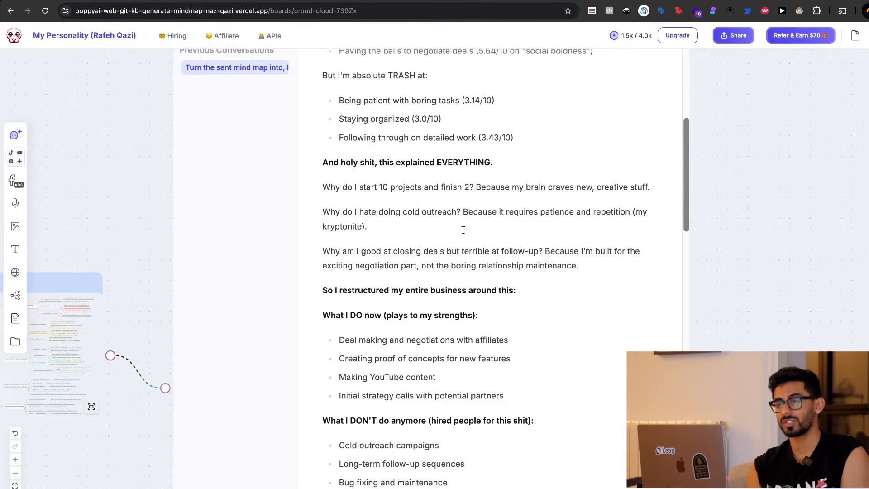
{"action": "scroll", "coordinate": [463, 230], "scroll_direction": "down", "scroll_amount": 2}
{"action": "left_click_drag", "start_coordinate": [361, 203], "coordinate": [497, 202]}
{"action": "left_click", "coordinate": [496, 203]}
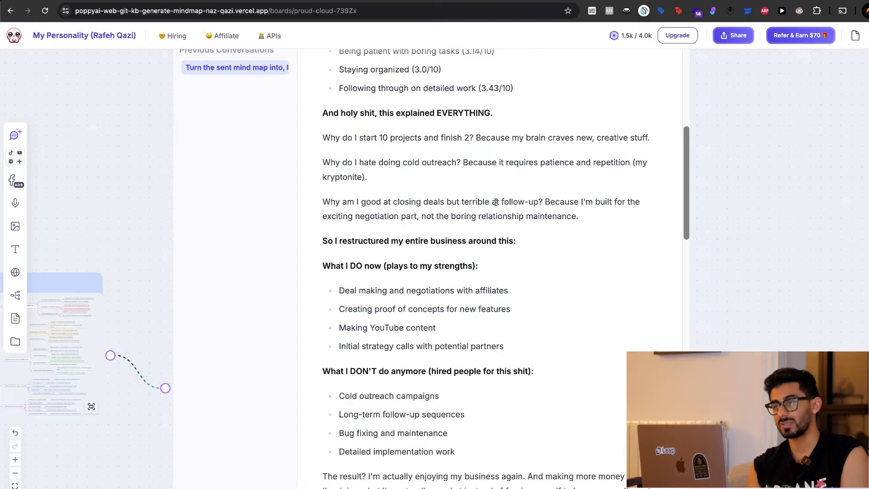
{"action": "left_click_drag", "start_coordinate": [378, 217], "coordinate": [533, 215]}
{"action": "left_click", "coordinate": [465, 217]}
{"action": "left_click", "coordinate": [533, 215]}
Review the email's "What I DO now" and "What I DON'T do anymore" lists, highlighting their headings and several items.
{"action": "scroll", "coordinate": [533, 215], "scroll_direction": "down", "scroll_amount": 2}
{"action": "left_click_drag", "start_coordinate": [337, 180], "coordinate": [479, 179]}
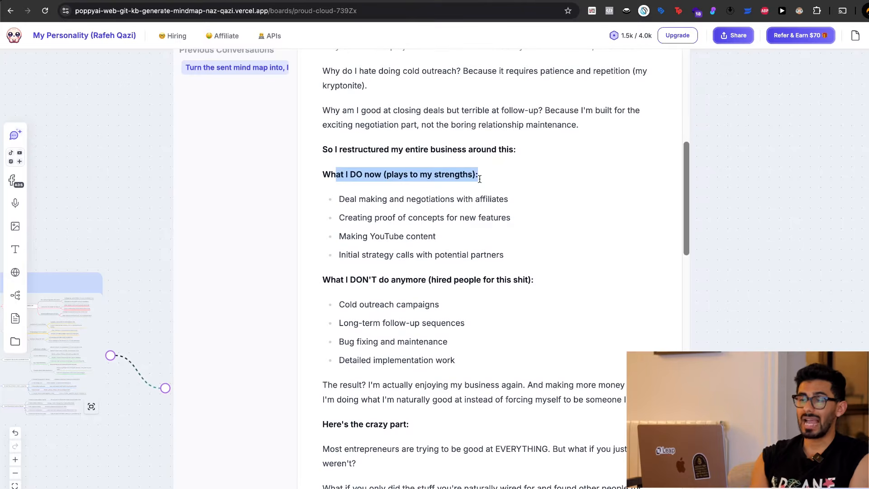
{"action": "left_click_drag", "start_coordinate": [359, 199], "coordinate": [441, 199]}
{"action": "left_click_drag", "start_coordinate": [345, 217], "coordinate": [480, 217]}
{"action": "left_click_drag", "start_coordinate": [345, 236], "coordinate": [405, 236]}
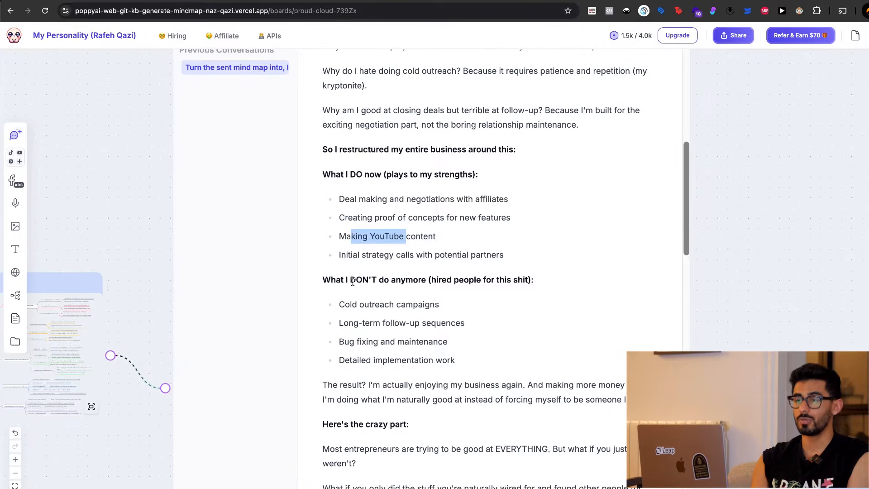
{"action": "left_click_drag", "start_coordinate": [336, 279], "coordinate": [503, 278]}
{"action": "left_click", "coordinate": [468, 278]}
{"action": "left_click", "coordinate": [421, 303]}
{"action": "left_click_drag", "start_coordinate": [345, 305], "coordinate": [406, 306]}
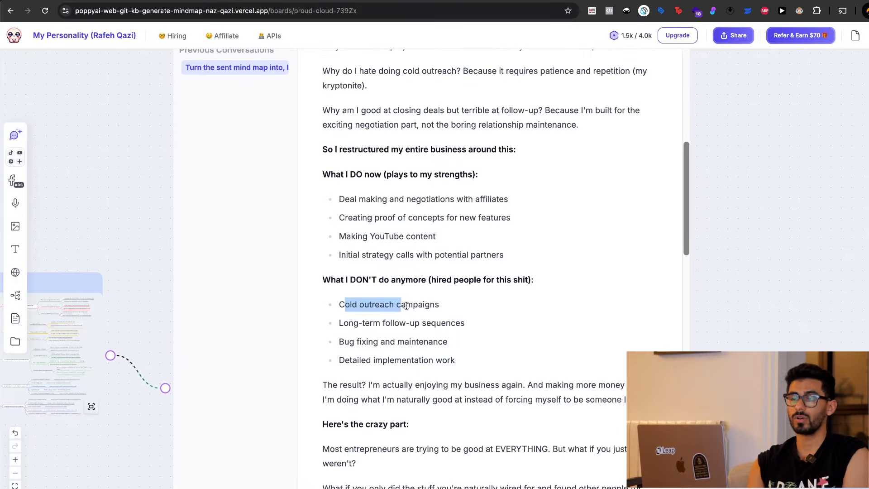
{"action": "left_click_drag", "start_coordinate": [342, 323], "coordinate": [459, 324]}
Read the email's closing, highlighting the "Want to try this yourself?" instructions and the P.S. asking for replies.
{"action": "scroll", "coordinate": [454, 326], "scroll_direction": "down", "scroll_amount": 7}
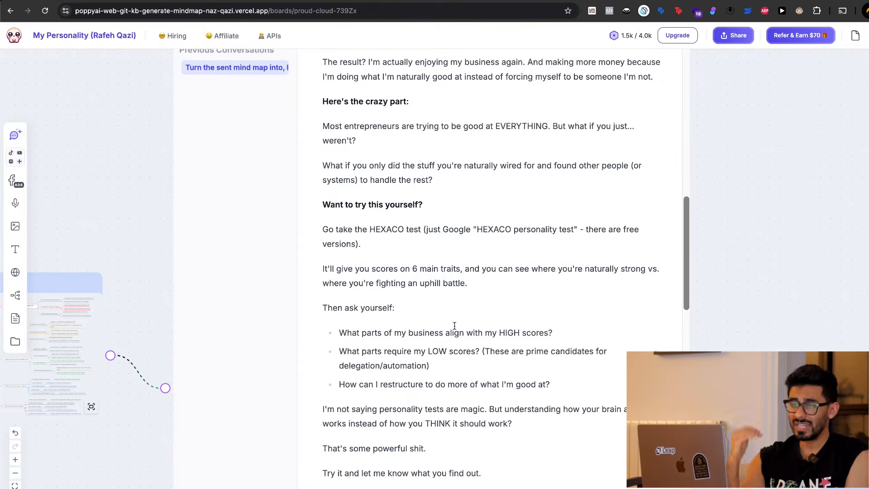
{"action": "scroll", "coordinate": [454, 326], "scroll_direction": "down", "scroll_amount": 1}
{"action": "left_click_drag", "start_coordinate": [325, 171], "coordinate": [578, 377]}
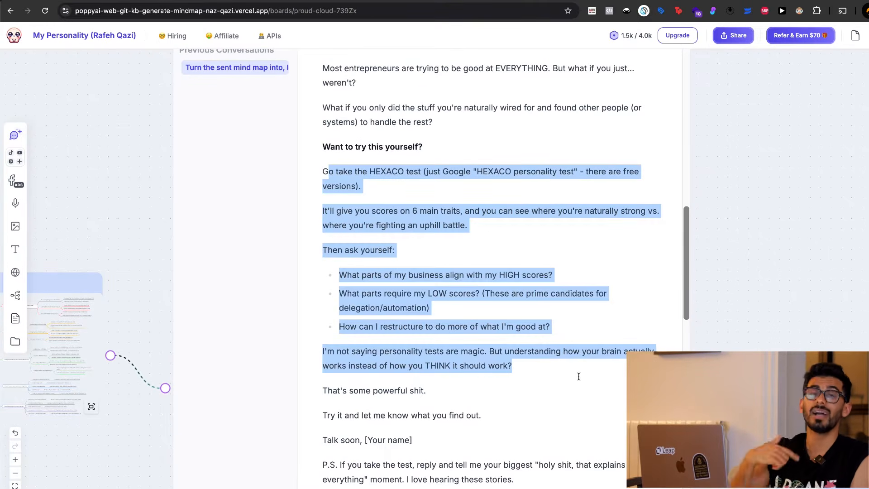
{"action": "scroll", "coordinate": [579, 376], "scroll_direction": "down", "scroll_amount": 2}
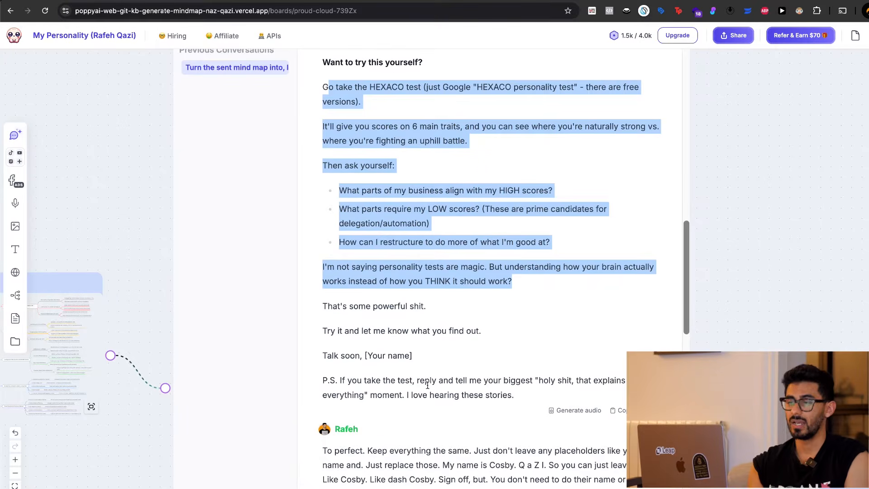
{"action": "left_click_drag", "start_coordinate": [342, 381], "coordinate": [588, 382]}
{"action": "left_click", "coordinate": [406, 383]}
{"action": "scroll", "coordinate": [435, 372], "scroll_direction": "down", "scroll_amount": 1}
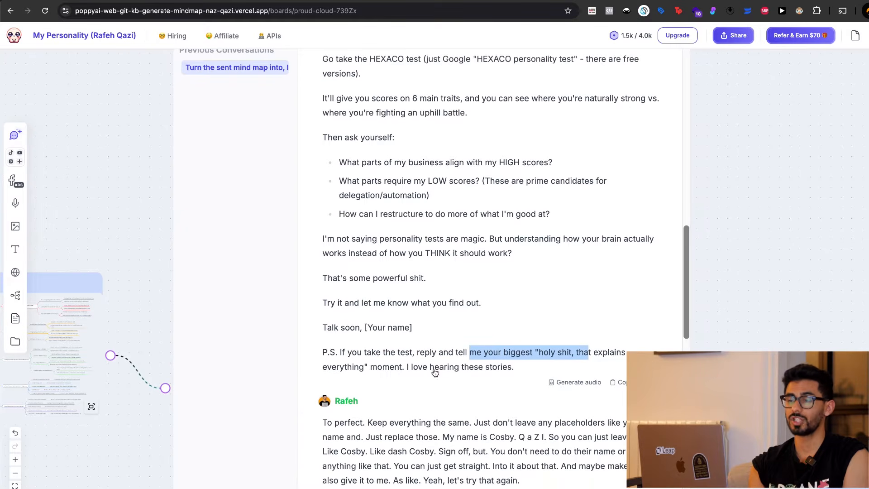
{"action": "left_click_drag", "start_coordinate": [370, 368], "coordinate": [516, 367]}
{"action": "left_click", "coordinate": [457, 253]}
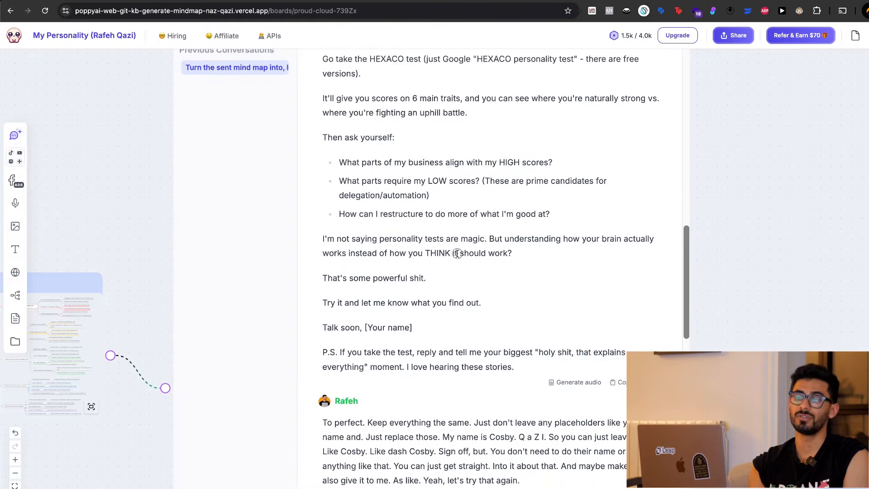
Return to the Mindmap card, examine its High and Medium Alignment Roles branches enlarged, and close the enlarged view.
{"action": "scroll", "coordinate": [458, 253], "scroll_direction": "up", "scroll_amount": 5}
{"action": "scroll", "coordinate": [461, 239], "scroll_direction": "left", "scroll_amount": 10}
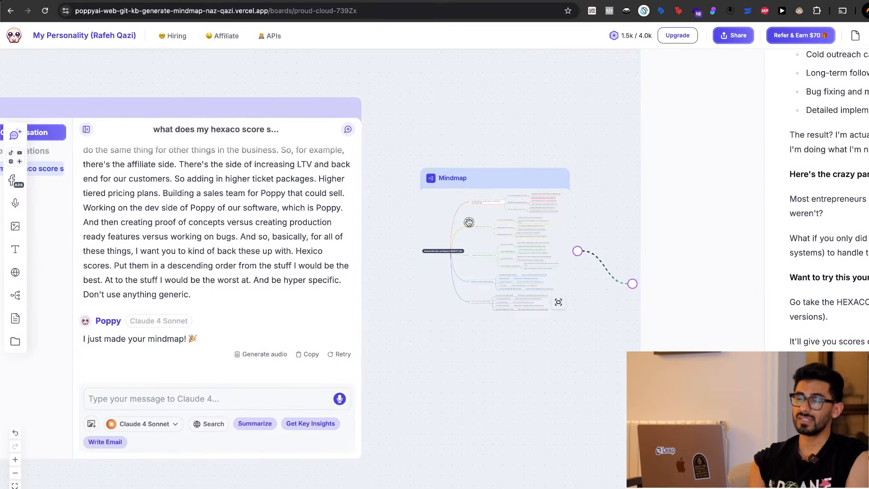
{"action": "double_click", "coordinate": [469, 223]}
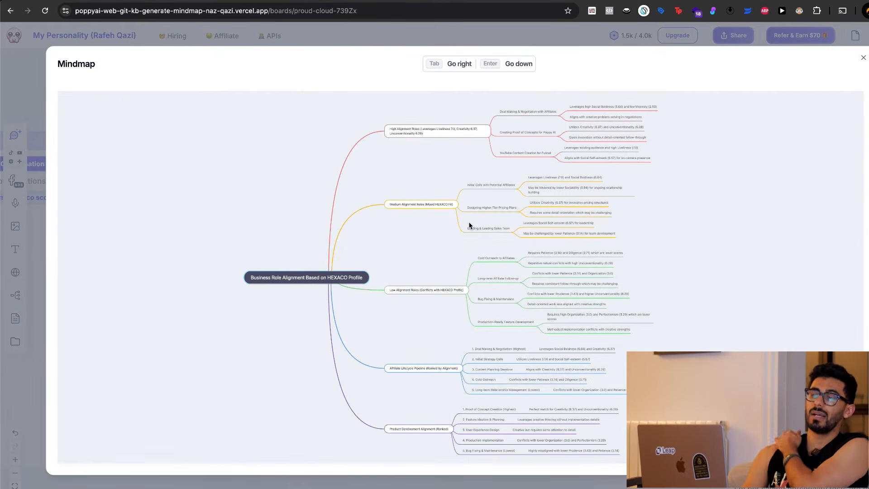
{"action": "scroll", "coordinate": [437, 209], "scroll_direction": "up", "scroll_amount": 5}
{"action": "scroll", "coordinate": [436, 209], "scroll_direction": "up", "scroll_amount": 9}
{"action": "scroll", "coordinate": [437, 209], "scroll_direction": "down", "scroll_amount": 1}
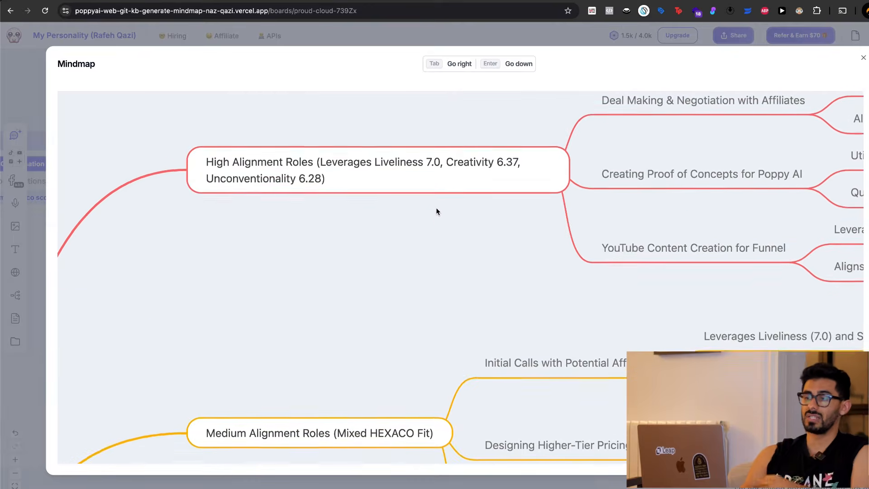
{"action": "scroll", "coordinate": [436, 209], "scroll_direction": "down", "scroll_amount": 1}
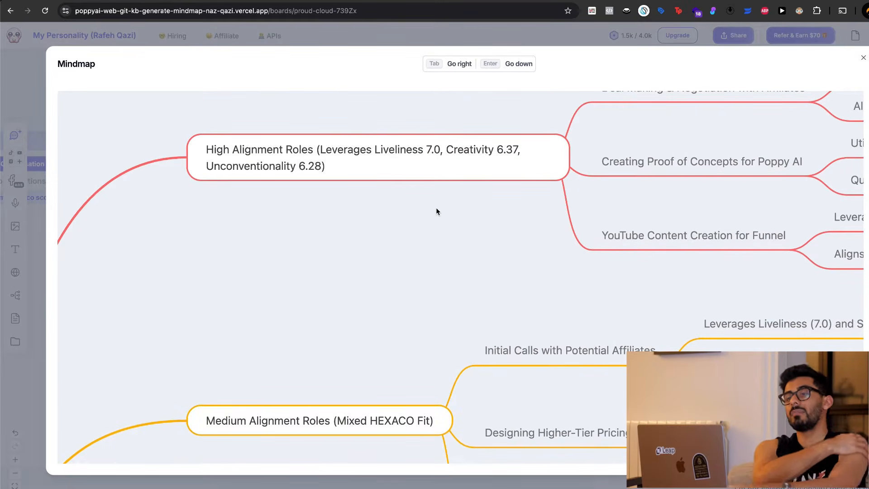
{"action": "left_click", "coordinate": [488, 31]}
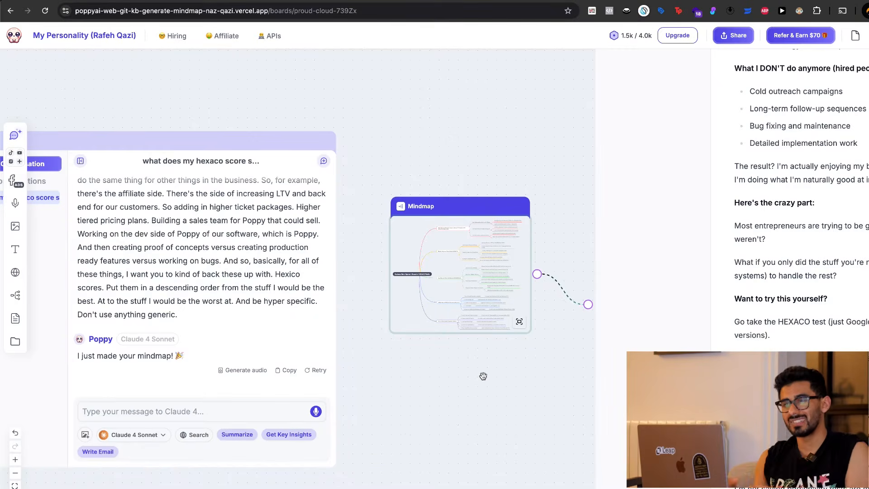
{"action": "scroll", "coordinate": [483, 376], "scroll_direction": "up", "scroll_amount": 5}
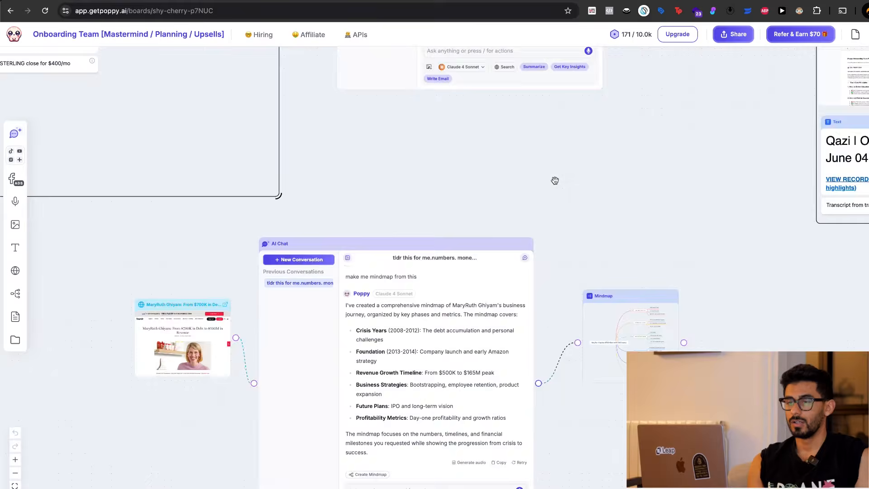
Switch to the Onboarding Team board and open the foundr article from its web page card.
{"action": "scroll", "coordinate": [453, 203], "scroll_direction": "left", "scroll_amount": 5}
{"action": "scroll", "coordinate": [363, 216], "scroll_direction": "down", "scroll_amount": 3}
{"action": "left_click", "coordinate": [351, 203]}
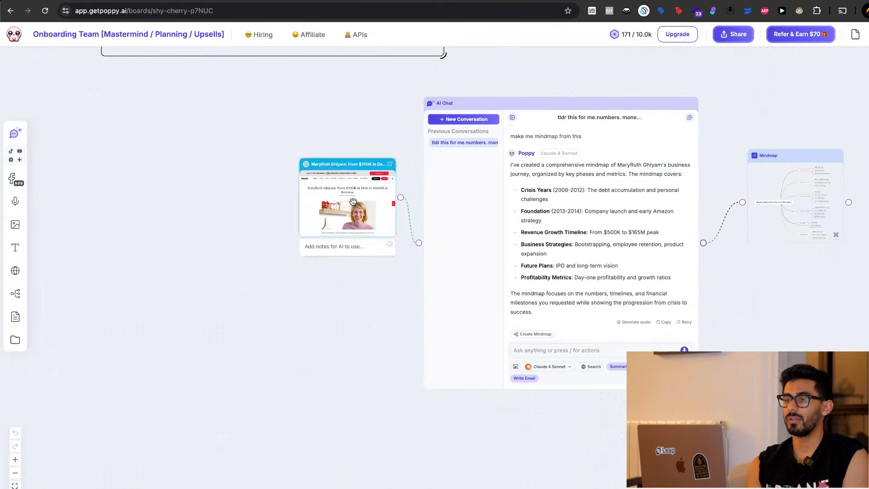
{"action": "left_click", "coordinate": [390, 164]}
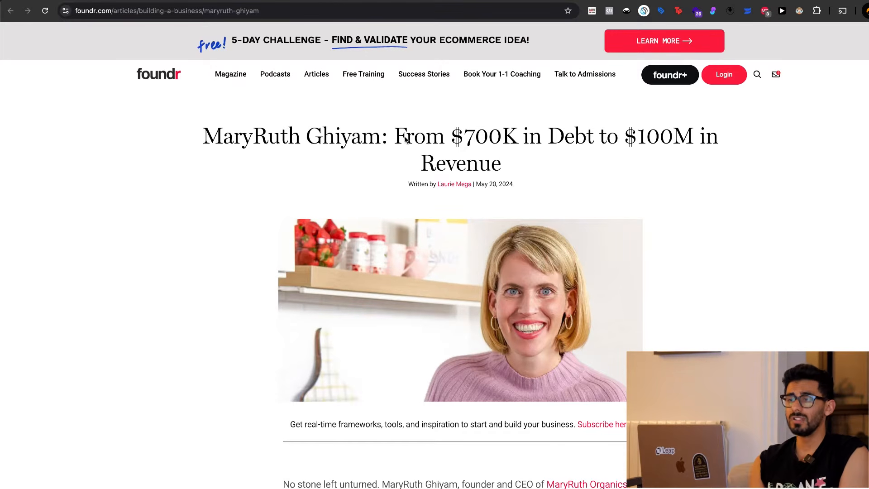
Highlight the article's headline about going from $700K in debt to $100M in revenue, then clear the selection.
{"action": "triple_click", "coordinate": [501, 139]}
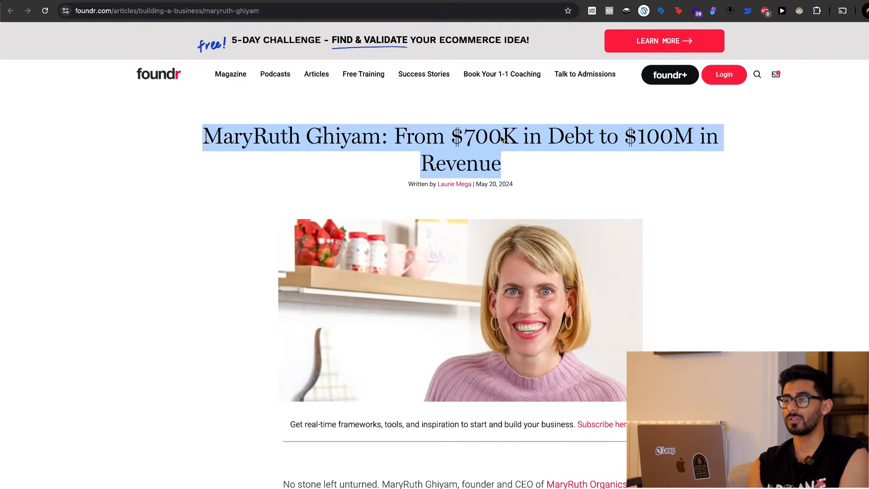
{"action": "left_click", "coordinate": [542, 140]}
{"action": "triple_click", "coordinate": [688, 139]}
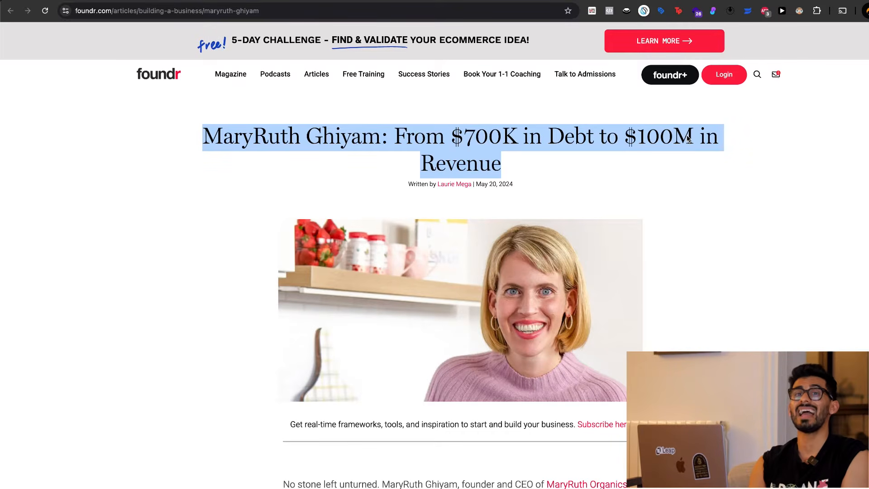
{"action": "left_click", "coordinate": [681, 168]}
Read the article's founding story, highlighting the family-hardship lines in the 2012 debt paragraph, and return to the headline.
{"action": "scroll", "coordinate": [297, 333], "scroll_direction": "down", "scroll_amount": 10}
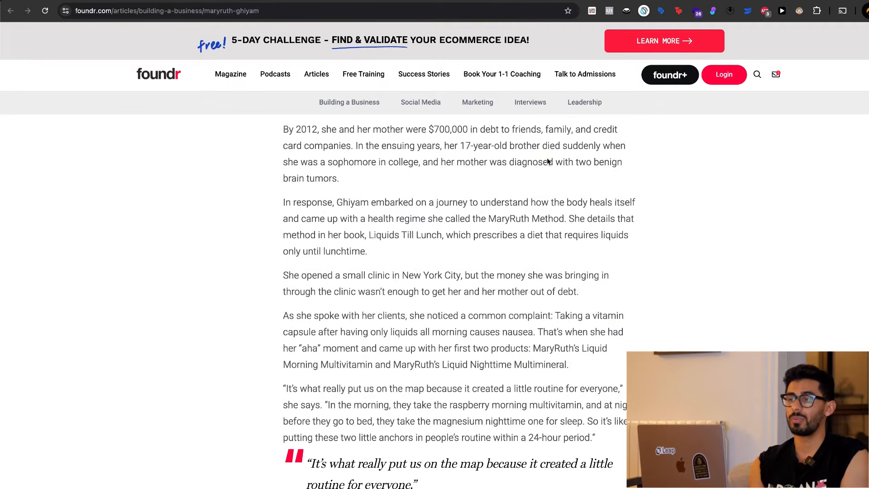
{"action": "left_click_drag", "start_coordinate": [458, 145], "coordinate": [595, 148]}
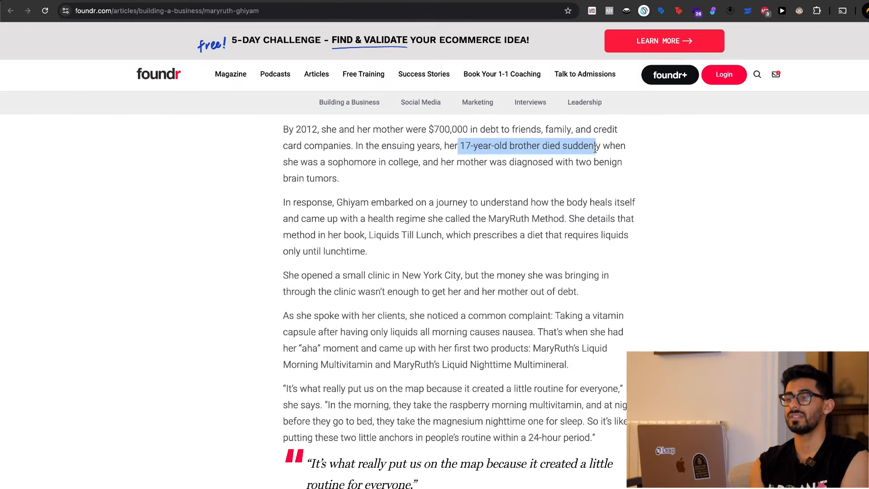
{"action": "left_click_drag", "start_coordinate": [307, 162], "coordinate": [381, 159]}
{"action": "left_click", "coordinate": [381, 158]}
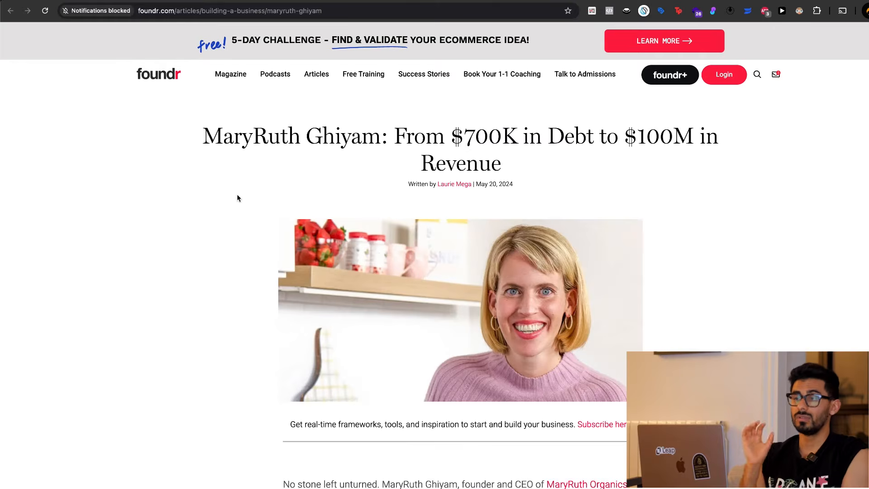
{"action": "scroll", "coordinate": [238, 198], "scroll_direction": "down", "scroll_amount": 1}
{"action": "scroll", "coordinate": [237, 198], "scroll_direction": "down", "scroll_amount": 20}
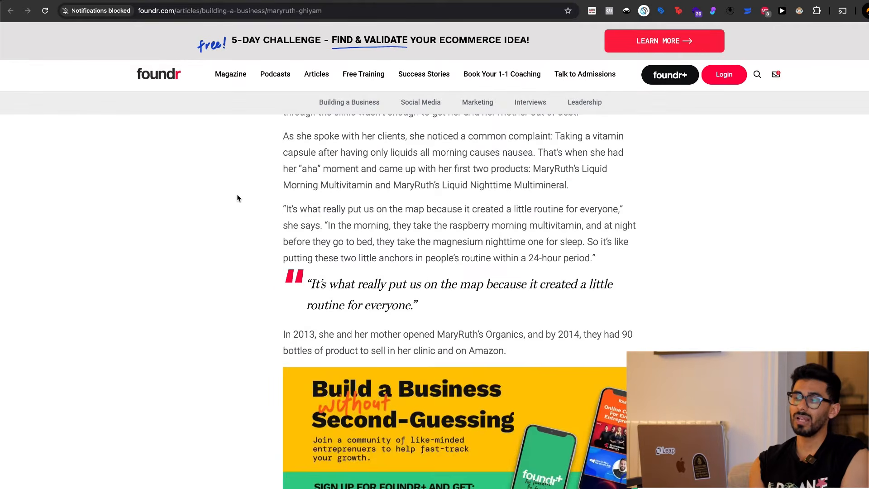
{"action": "scroll", "coordinate": [237, 198], "scroll_direction": "up", "scroll_amount": 20}
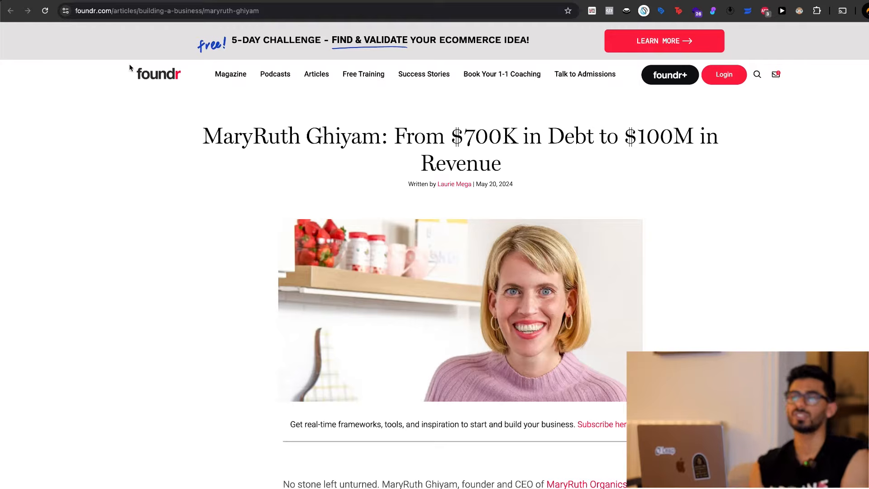
Return to the Onboarding Team board and read the AI chat's Key Numbers & Timeline summary through to the mindmap request.
{"action": "left_click", "coordinate": [87, 1]}
{"action": "scroll", "coordinate": [484, 421], "scroll_direction": "down", "scroll_amount": 2}
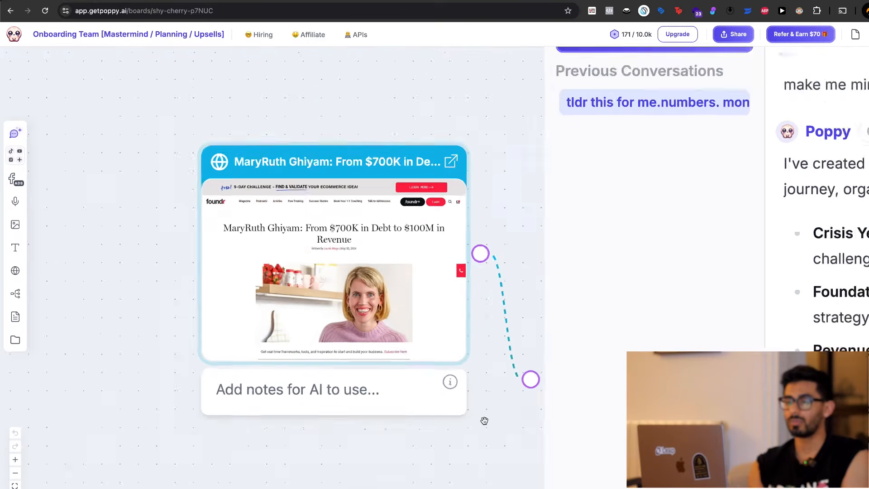
{"action": "scroll", "coordinate": [485, 421], "scroll_direction": "down", "scroll_amount": 3}
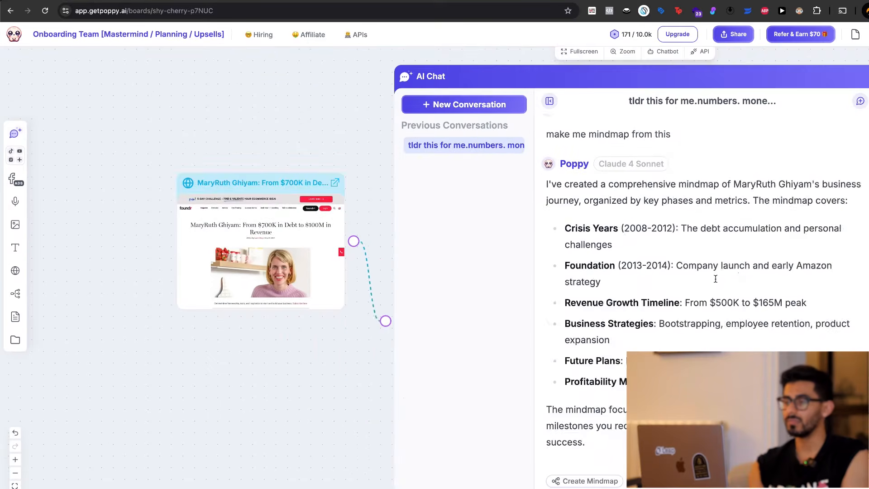
{"action": "scroll", "coordinate": [715, 279], "scroll_direction": "up", "scroll_amount": 20}
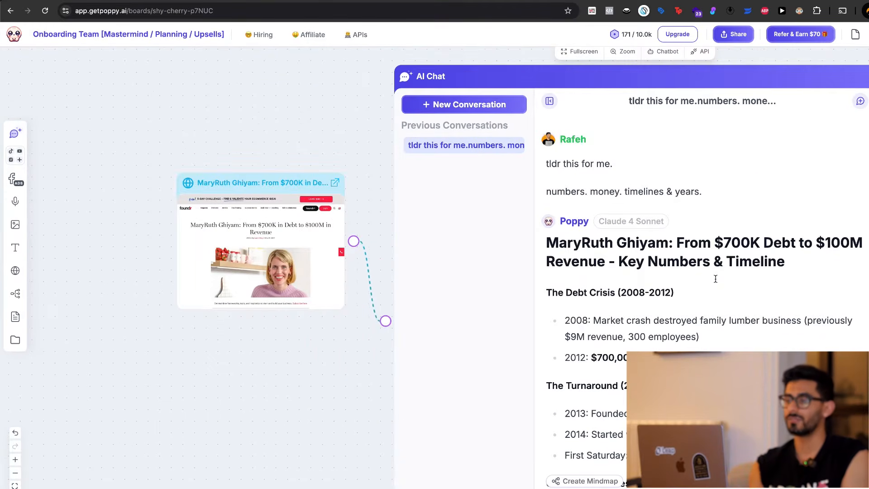
{"action": "scroll", "coordinate": [715, 279], "scroll_direction": "down", "scroll_amount": 3}
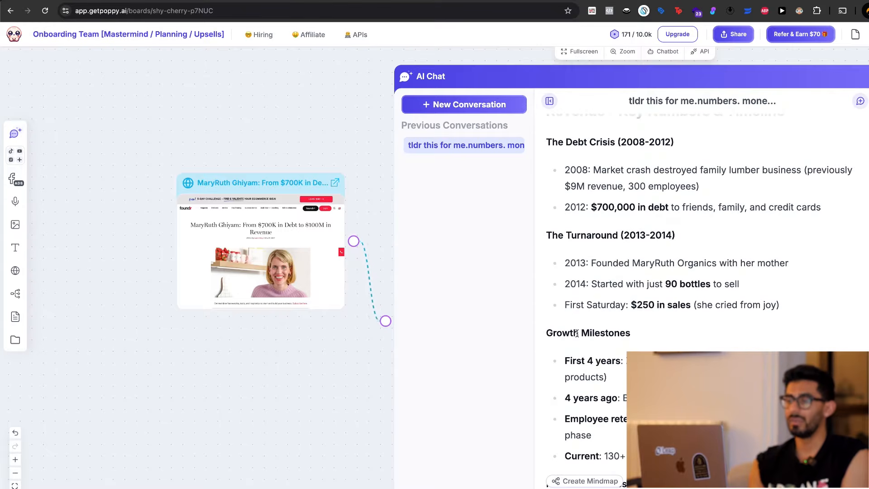
{"action": "scroll", "coordinate": [287, 413], "scroll_direction": "right", "scroll_amount": 4}
{"action": "scroll", "coordinate": [287, 413], "scroll_direction": "down", "scroll_amount": 2}
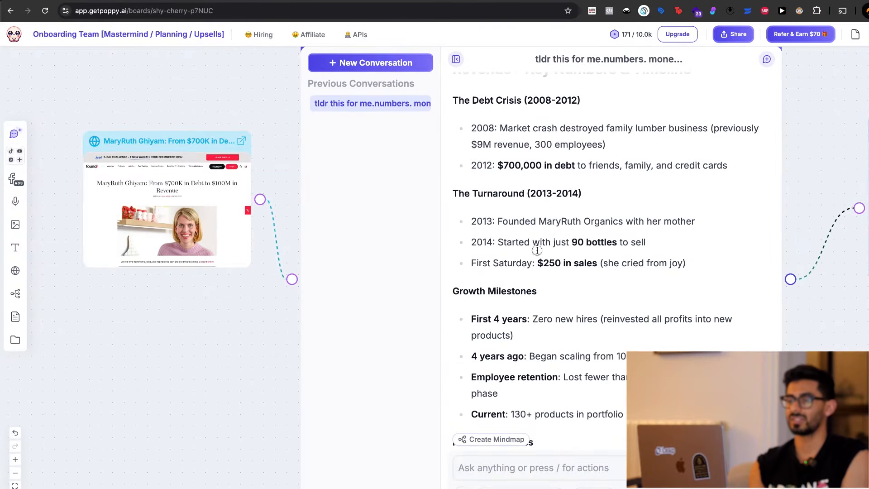
{"action": "scroll", "coordinate": [536, 250], "scroll_direction": "down", "scroll_amount": 6}
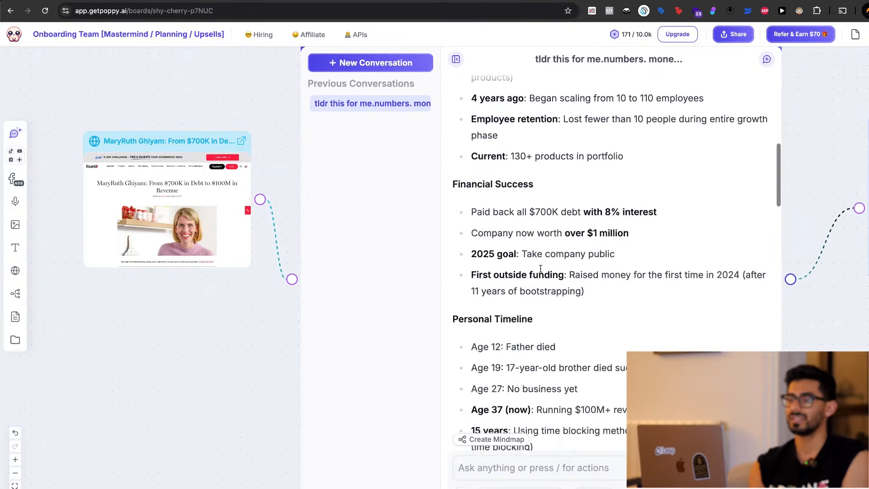
{"action": "scroll", "coordinate": [541, 268], "scroll_direction": "down", "scroll_amount": 15}
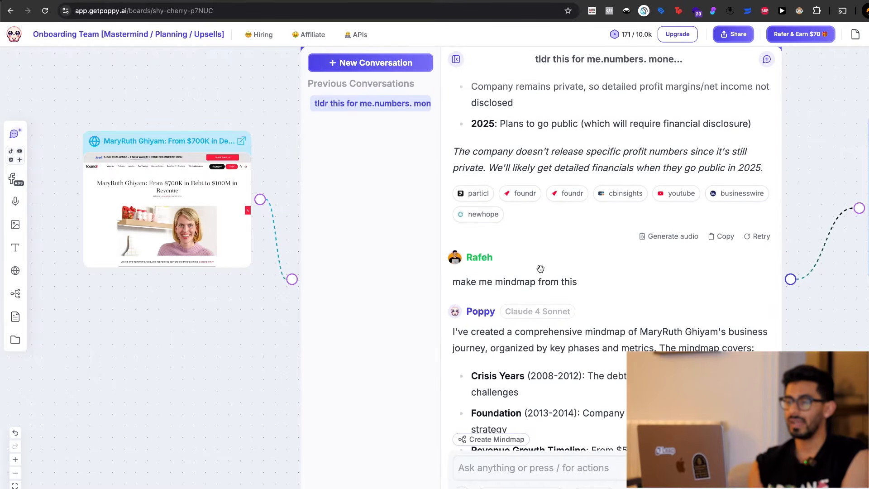
Review the chat's answer to the "profit per year?" question.
{"action": "scroll", "coordinate": [538, 263], "scroll_direction": "up", "scroll_amount": 10}
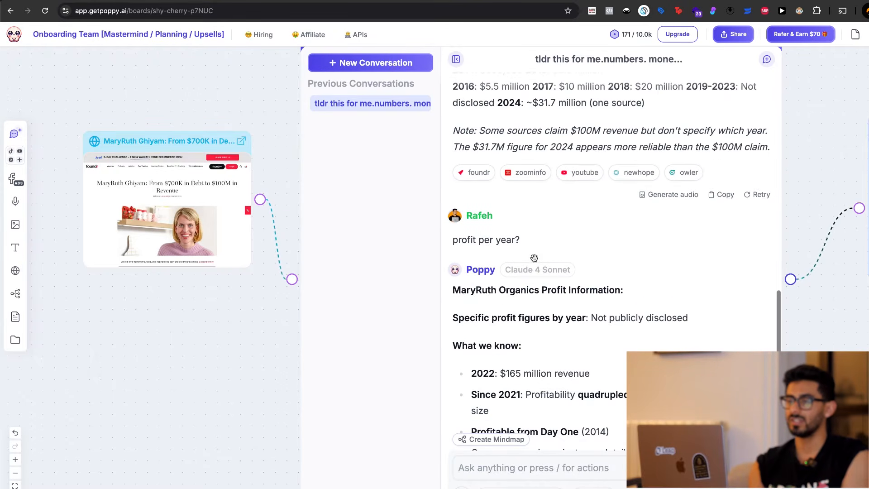
{"action": "scroll", "coordinate": [534, 258], "scroll_direction": "down", "scroll_amount": 8}
{"action": "scroll", "coordinate": [587, 288], "scroll_direction": "up", "scroll_amount": 1}
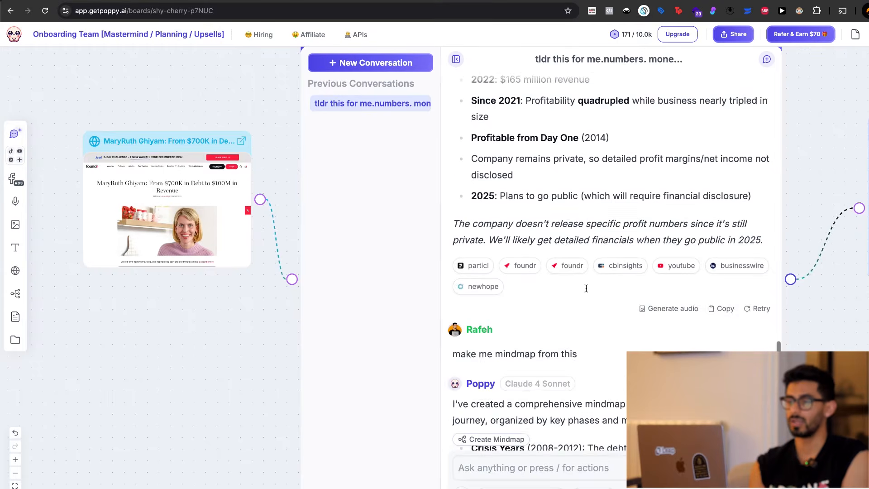
{"action": "scroll", "coordinate": [586, 288], "scroll_direction": "up", "scroll_amount": 3}
{"action": "scroll", "coordinate": [148, 374], "scroll_direction": "down", "scroll_amount": 2}
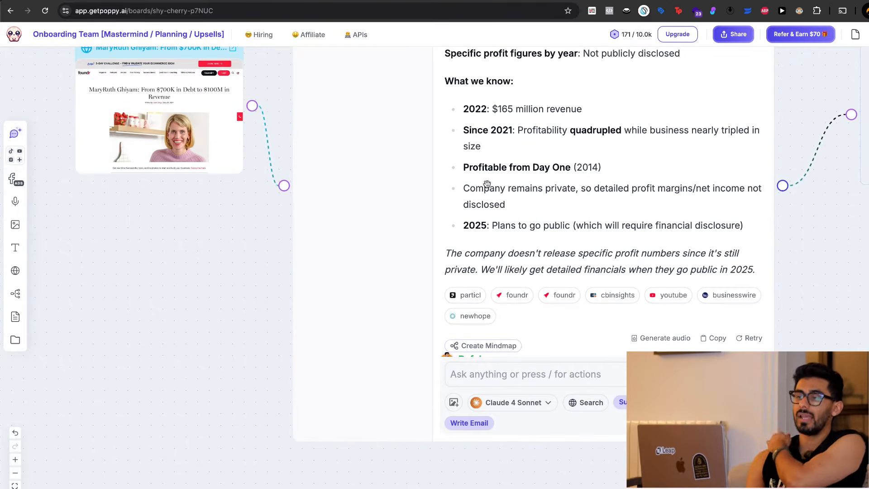
{"action": "scroll", "coordinate": [513, 186], "scroll_direction": "up", "scroll_amount": 3}
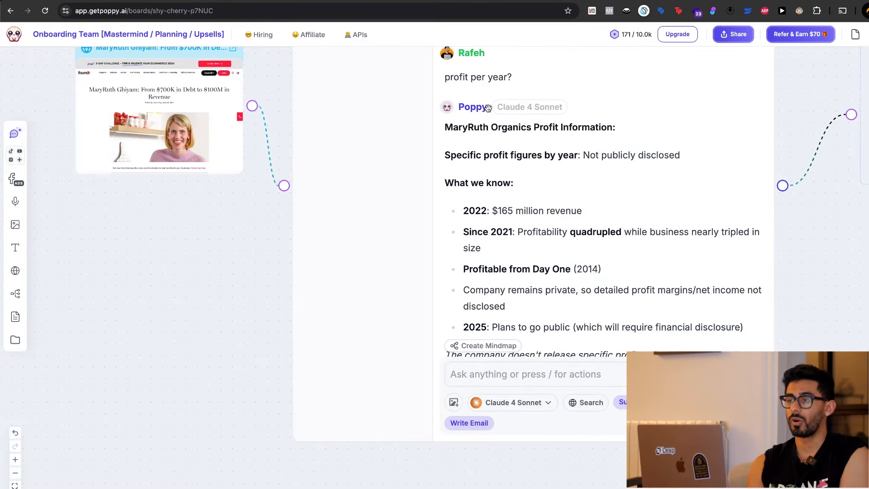
Review the chat's MaryRuth Organics Revenue by Year answer, highlighting the 2014, 2015 and 2024 figures.
{"action": "scroll", "coordinate": [487, 107], "scroll_direction": "up", "scroll_amount": 10}
{"action": "scroll", "coordinate": [475, 234], "scroll_direction": "up", "scroll_amount": 3}
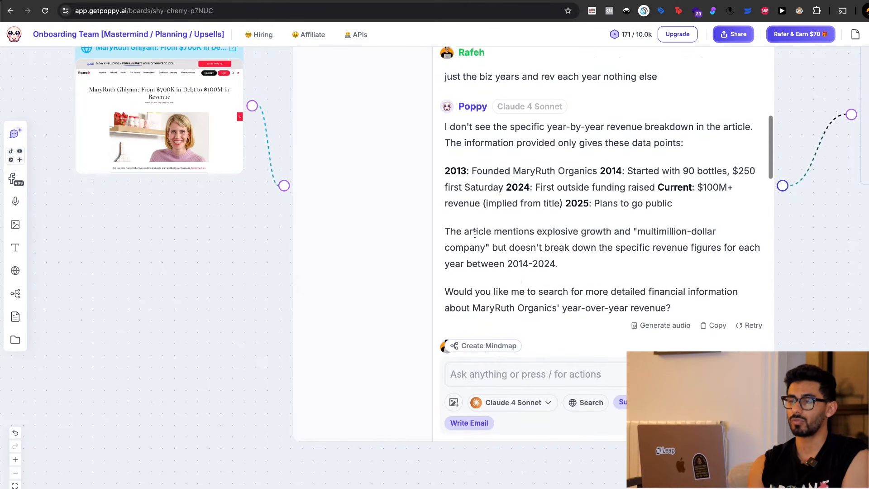
{"action": "scroll", "coordinate": [474, 234], "scroll_direction": "up", "scroll_amount": 2}
{"action": "scroll", "coordinate": [475, 233], "scroll_direction": "down", "scroll_amount": 7}
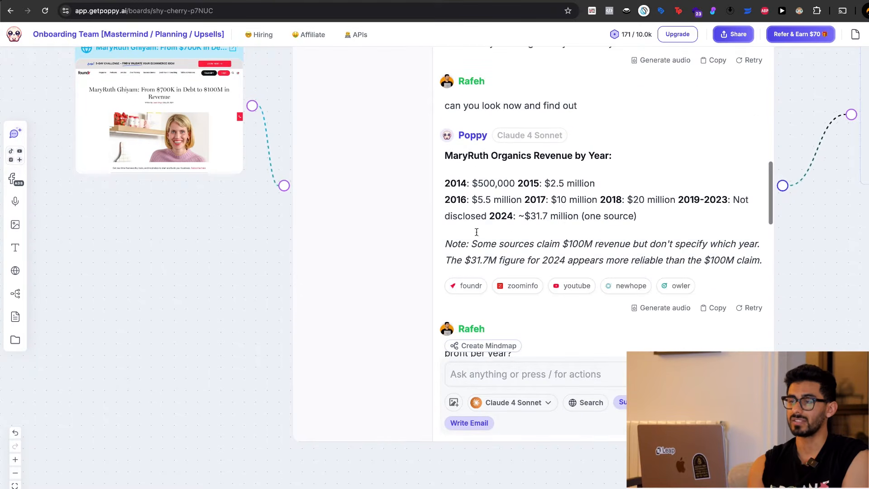
{"action": "left_click_drag", "start_coordinate": [451, 183], "coordinate": [579, 184]}
{"action": "left_click", "coordinate": [575, 185]}
{"action": "left_click_drag", "start_coordinate": [473, 183], "coordinate": [594, 184]}
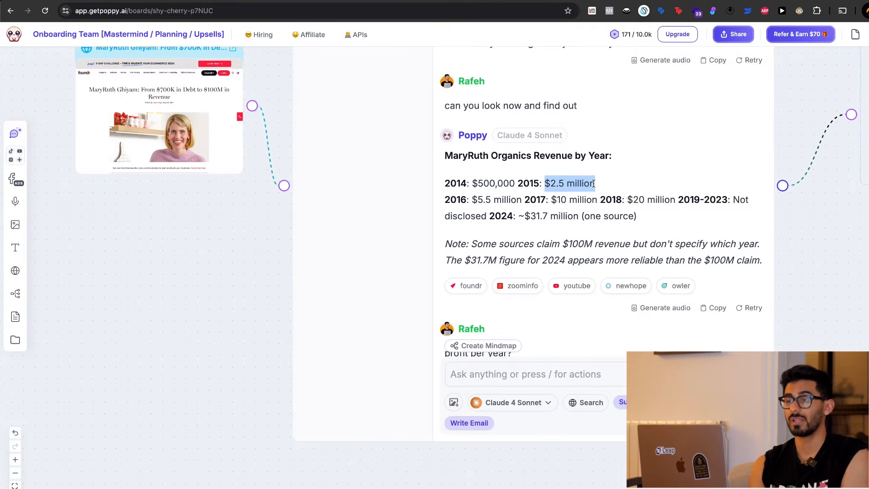
{"action": "left_click_drag", "start_coordinate": [524, 216], "coordinate": [589, 216]}
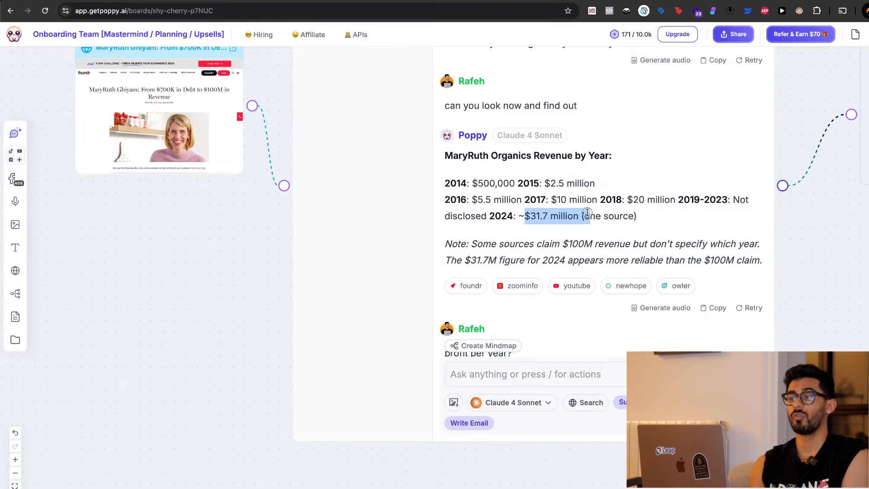
{"action": "left_click", "coordinate": [589, 216]}
Find the "make me mindmap from this" prompt in the chat and highlight it.
{"action": "scroll", "coordinate": [470, 225], "scroll_direction": "down", "scroll_amount": 2}
{"action": "scroll", "coordinate": [470, 225], "scroll_direction": "down", "scroll_amount": 5}
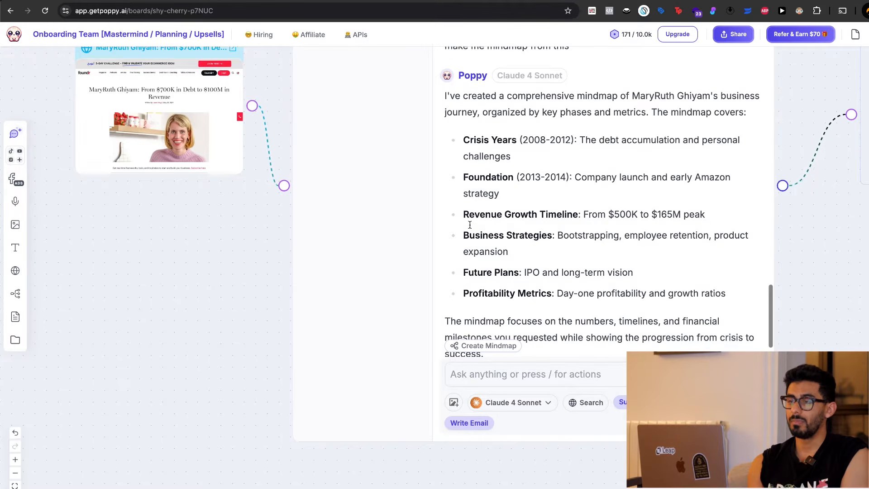
{"action": "scroll", "coordinate": [469, 225], "scroll_direction": "up", "scroll_amount": 1}
{"action": "left_click_drag", "start_coordinate": [458, 117], "coordinate": [557, 120]}
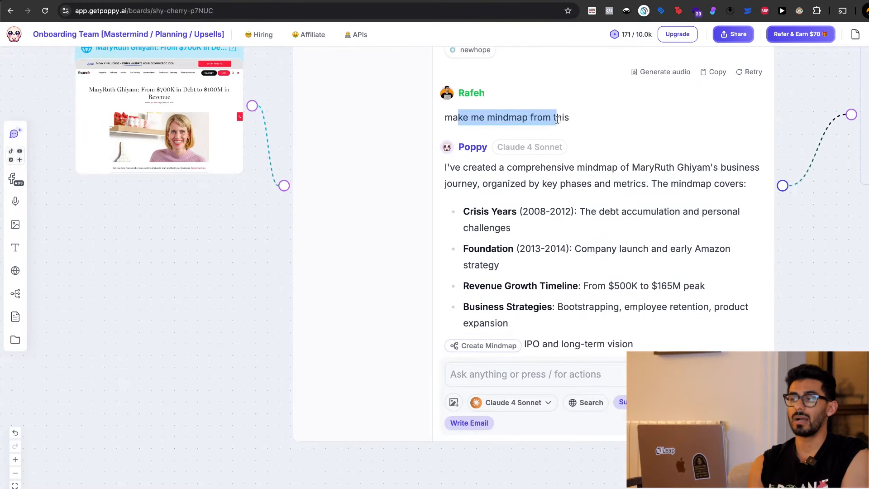
{"action": "left_click", "coordinate": [557, 119]}
Open the Mindmap card connected to the chat in its enlarged view and examine the whole MaryRuth Organics map.
{"action": "scroll", "coordinate": [510, 196], "scroll_direction": "down", "scroll_amount": 3}
{"action": "scroll", "coordinate": [817, 297], "scroll_direction": "right", "scroll_amount": 3}
{"action": "scroll", "coordinate": [817, 298], "scroll_direction": "up", "scroll_amount": 1}
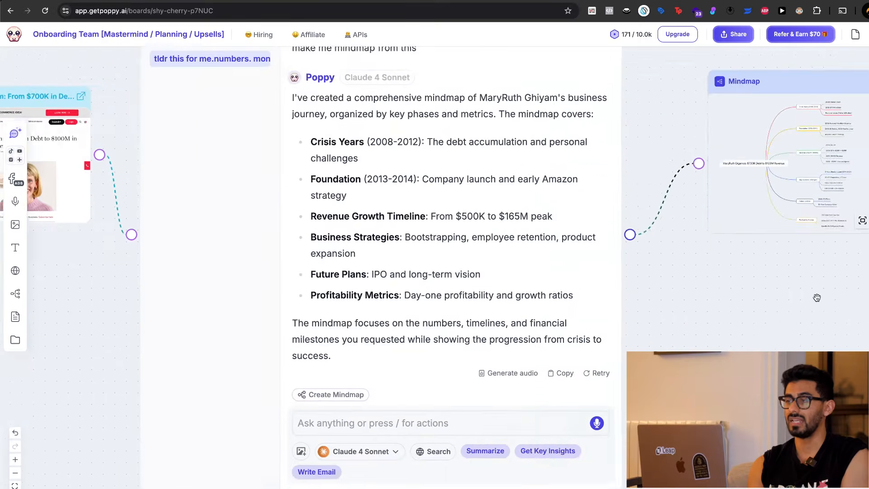
{"action": "scroll", "coordinate": [817, 297], "scroll_direction": "right", "scroll_amount": 3}
{"action": "scroll", "coordinate": [817, 297], "scroll_direction": "up", "scroll_amount": 1}
{"action": "scroll", "coordinate": [714, 307], "scroll_direction": "right", "scroll_amount": 2}
{"action": "double_click", "coordinate": [586, 250]}
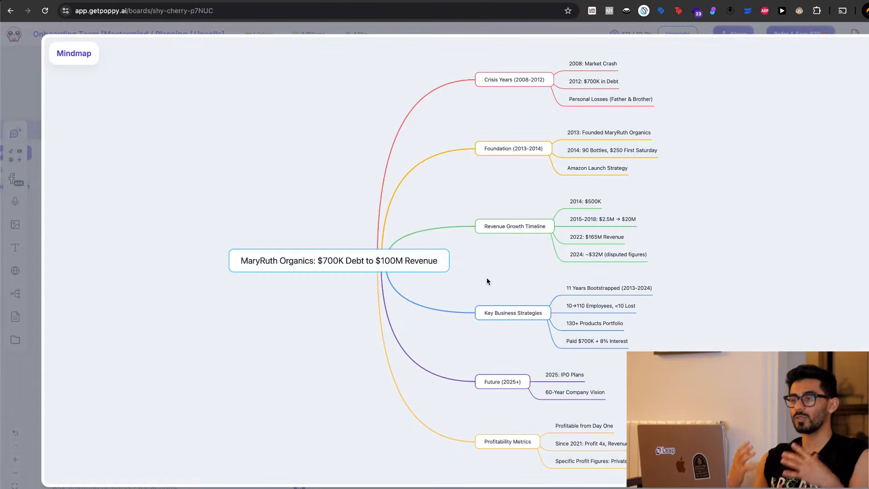
{"action": "scroll", "coordinate": [518, 180], "scroll_direction": "up", "scroll_amount": 4}
{"action": "scroll", "coordinate": [519, 181], "scroll_direction": "down", "scroll_amount": 6}
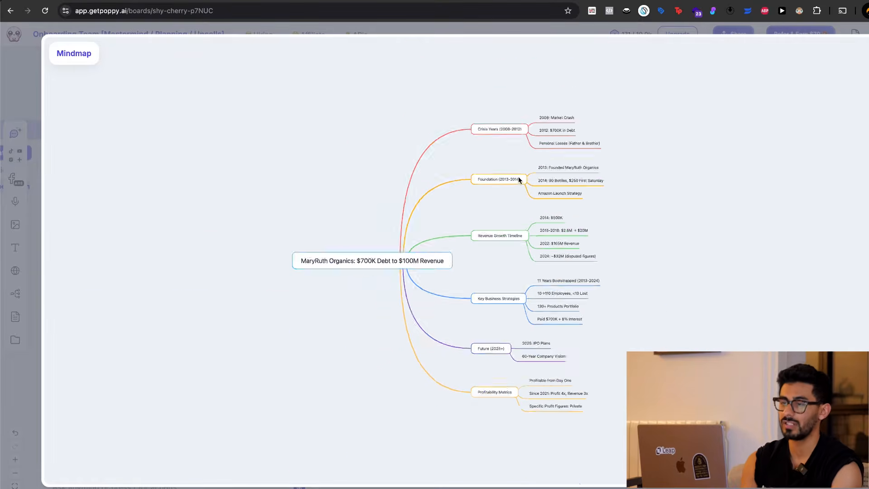
Underline the mindmap's central MaryRuth Organics topic with the screen annotation pen, then dismiss the drawing.
{"action": "key", "text": "ctrl+alt+a"}
{"action": "left_click_drag", "start_coordinate": [326, 277], "coordinate": [459, 274]}
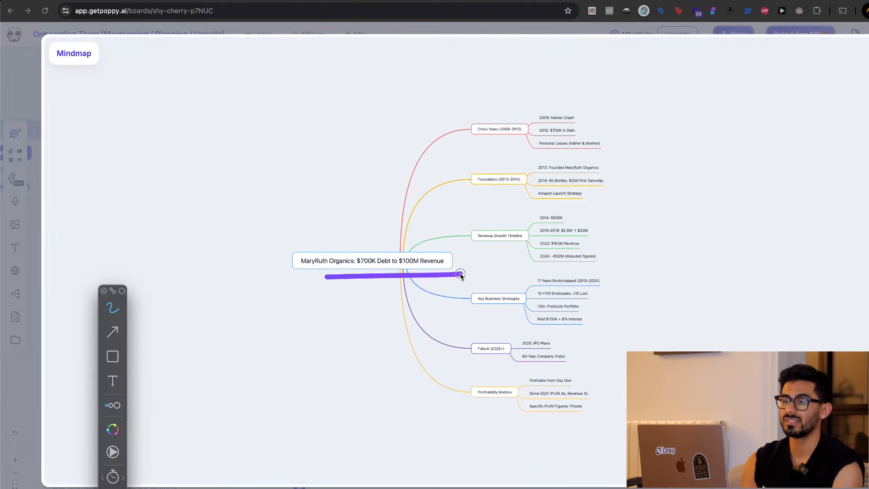
{"action": "key", "text": "Escape"}
Start annotating the "2014: $500K" entry of the enlarged mindmap's Revenue Growth Timeline branch with the screen pen.
{"action": "scroll", "coordinate": [461, 262], "scroll_direction": "up", "scroll_amount": 4}
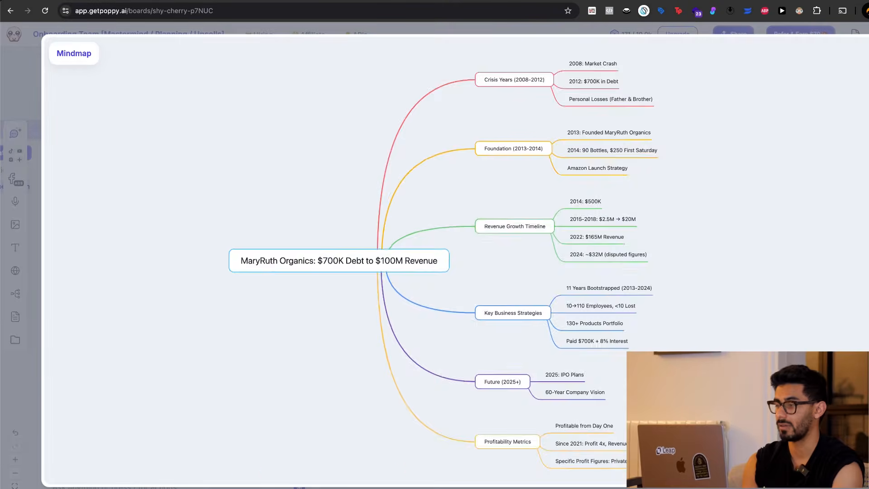
{"action": "scroll", "coordinate": [723, 320], "scroll_direction": "right", "scroll_amount": 2}
{"action": "scroll", "coordinate": [724, 320], "scroll_direction": "up", "scroll_amount": 2}
{"action": "scroll", "coordinate": [723, 320], "scroll_direction": "down", "scroll_amount": 2}
{"action": "scroll", "coordinate": [497, 217], "scroll_direction": "down", "scroll_amount": 3}
{"action": "key", "text": "ctrl+alt+a"}
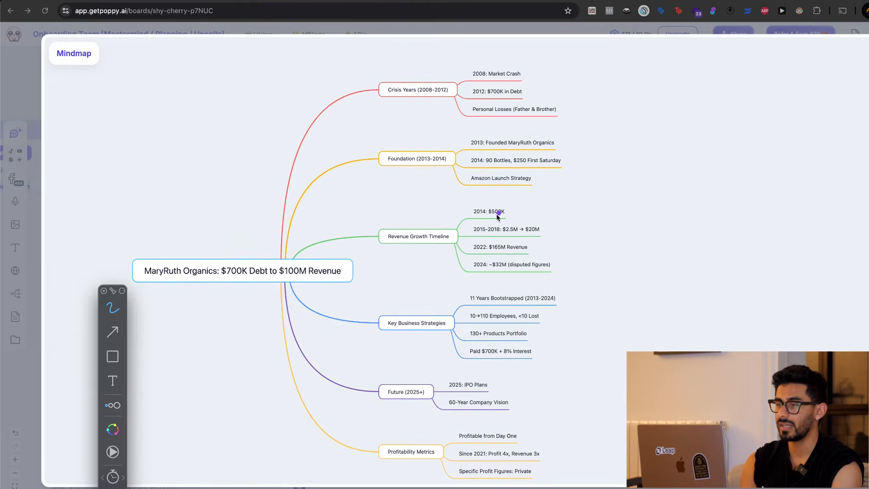
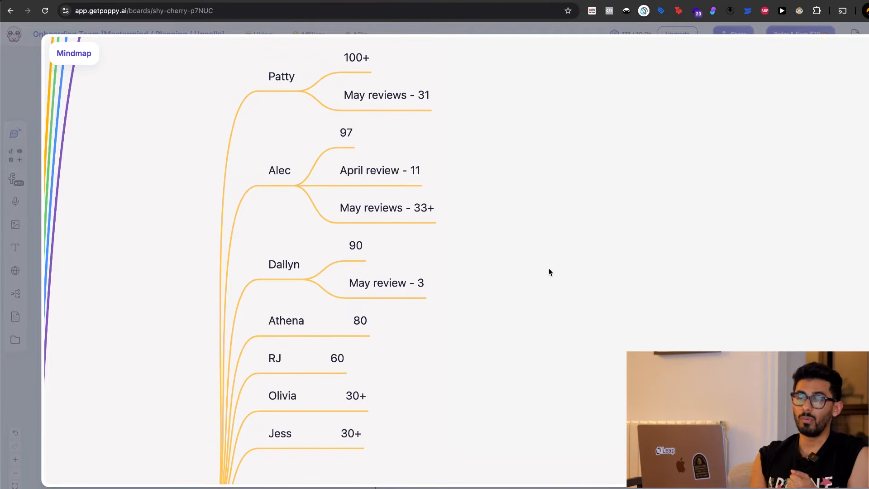
Examine the onboarding team mindmap's Team Benchmarks [ATTENDED] branch, from the team members' pitch numbers down to the JUNE 9th Monday figures.
{"action": "scroll", "coordinate": [549, 272], "scroll_direction": "down", "scroll_amount": 20}
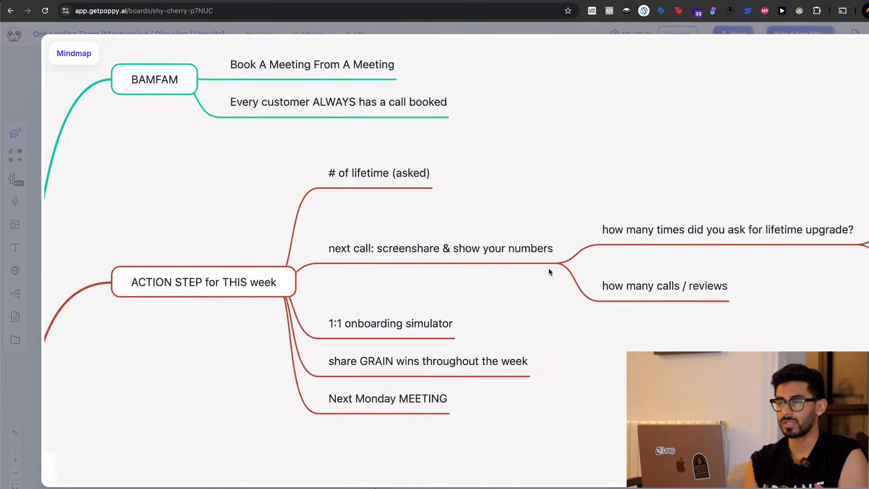
{"action": "scroll", "coordinate": [549, 272], "scroll_direction": "right", "scroll_amount": 4}
{"action": "scroll", "coordinate": [662, 236], "scroll_direction": "up", "scroll_amount": 2}
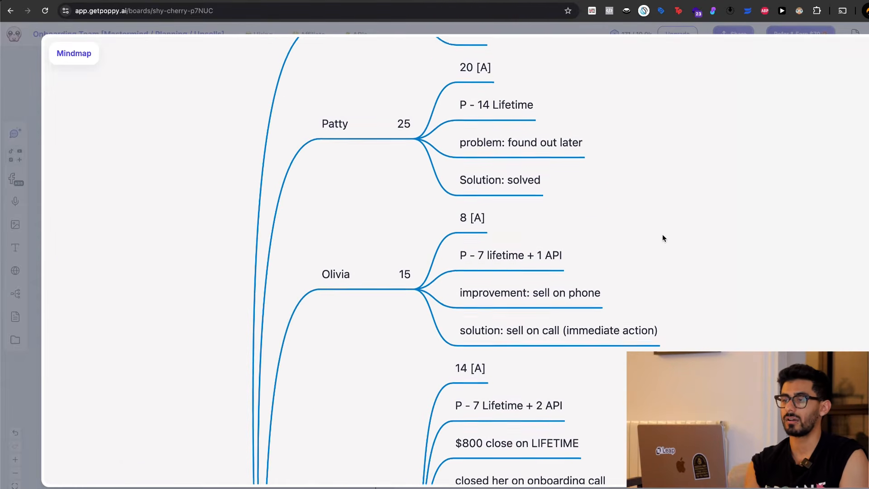
{"action": "scroll", "coordinate": [662, 236], "scroll_direction": "down", "scroll_amount": 4}
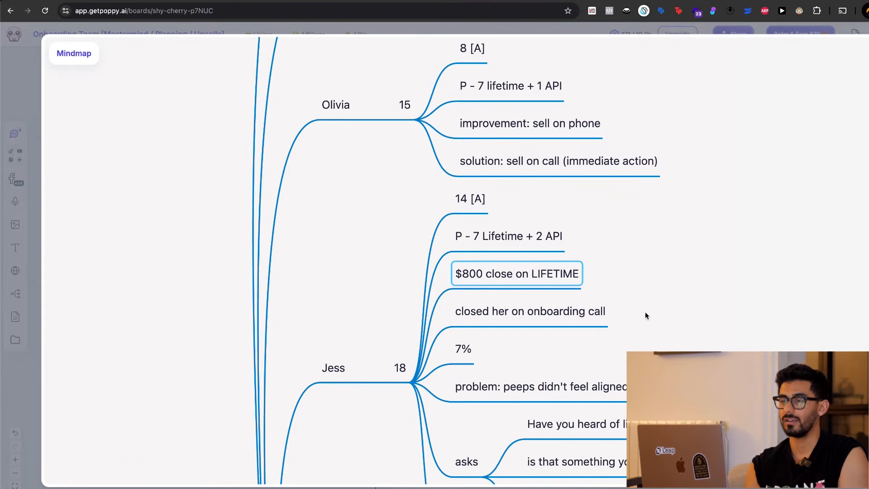
{"action": "scroll", "coordinate": [646, 315], "scroll_direction": "down", "scroll_amount": 6}
{"action": "scroll", "coordinate": [455, 216], "scroll_direction": "up", "scroll_amount": 1}
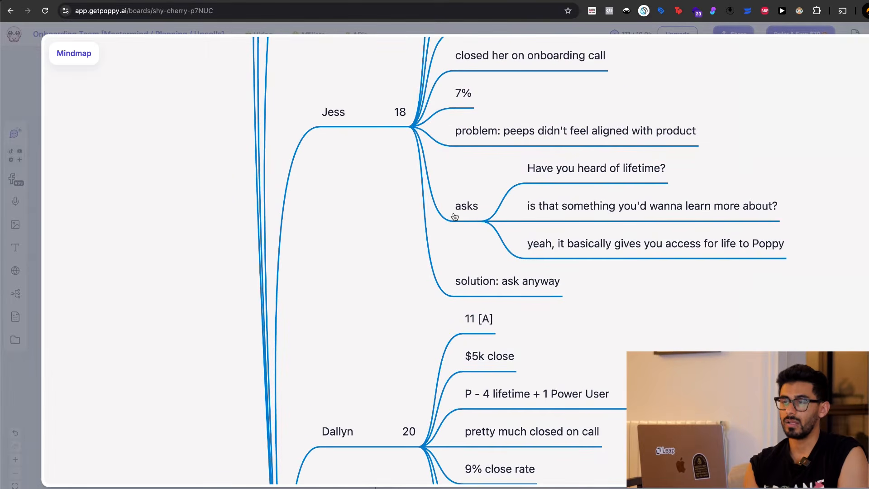
{"action": "scroll", "coordinate": [507, 266], "scroll_direction": "up", "scroll_amount": 2}
{"action": "scroll", "coordinate": [497, 254], "scroll_direction": "down", "scroll_amount": 8}
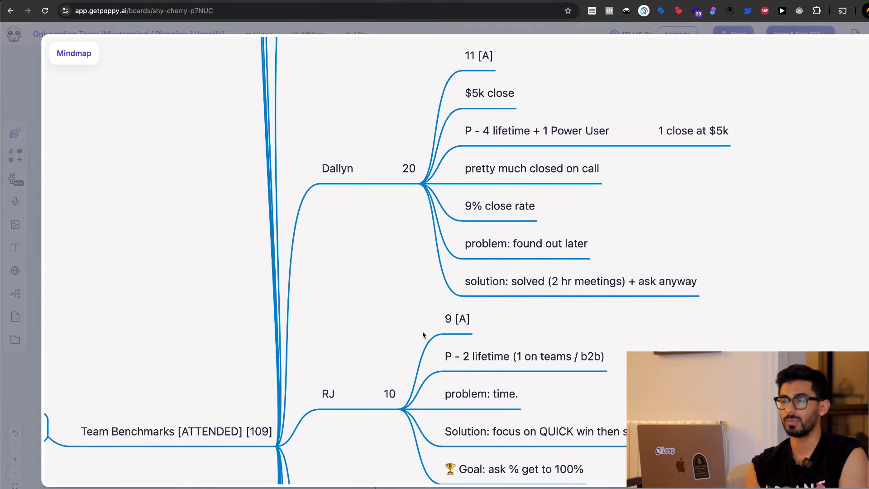
{"action": "scroll", "coordinate": [423, 334], "scroll_direction": "down", "scroll_amount": 15}
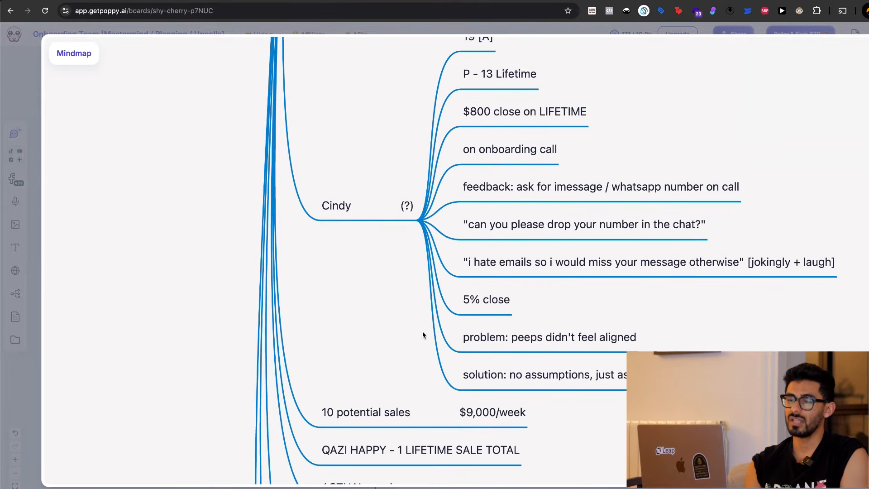
{"action": "scroll", "coordinate": [423, 334], "scroll_direction": "down", "scroll_amount": 5}
{"action": "scroll", "coordinate": [423, 334], "scroll_direction": "down", "scroll_amount": 4}
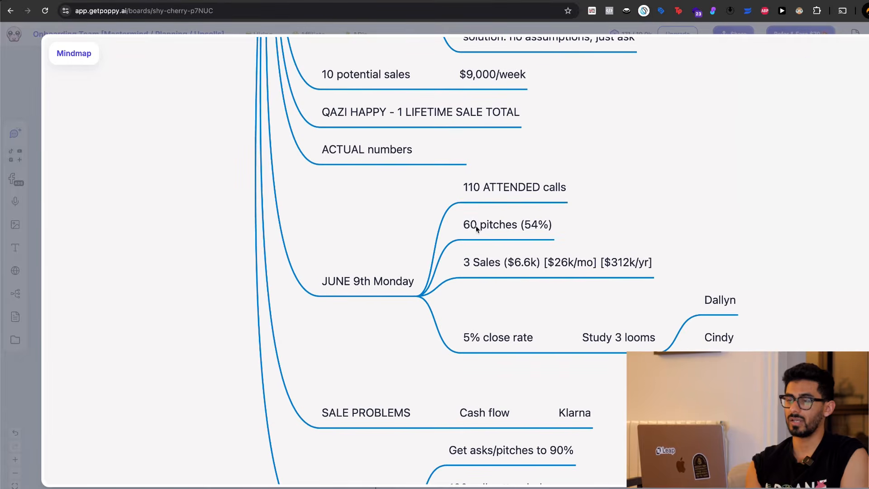
Review the mindmap's BENCHMARKS, ACTION STEP for THIS week, BAMFAM and Team [500 calls] branches, then close the enlarged view.
{"action": "left_click", "coordinate": [687, 350]}
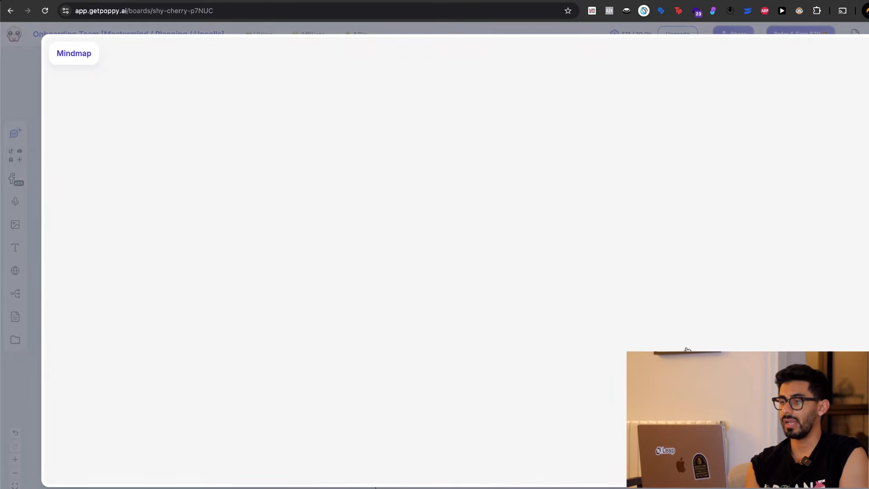
{"action": "scroll", "coordinate": [686, 352], "scroll_direction": "up", "scroll_amount": 10}
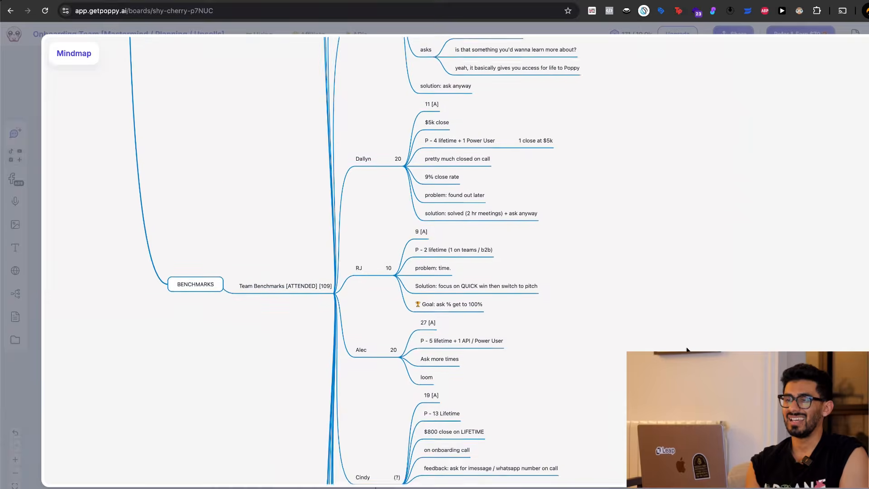
{"action": "scroll", "coordinate": [542, 271], "scroll_direction": "up", "scroll_amount": 15}
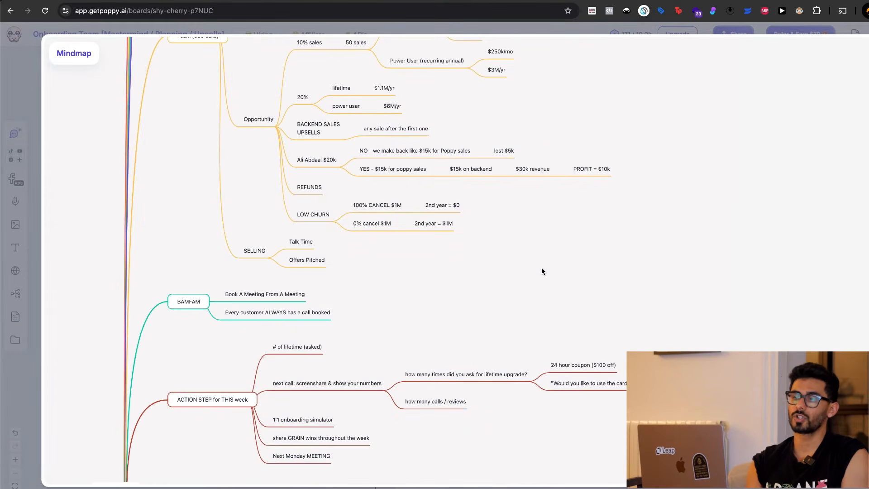
{"action": "scroll", "coordinate": [542, 271], "scroll_direction": "up", "scroll_amount": 6}
{"action": "scroll", "coordinate": [542, 271], "scroll_direction": "left", "scroll_amount": 1}
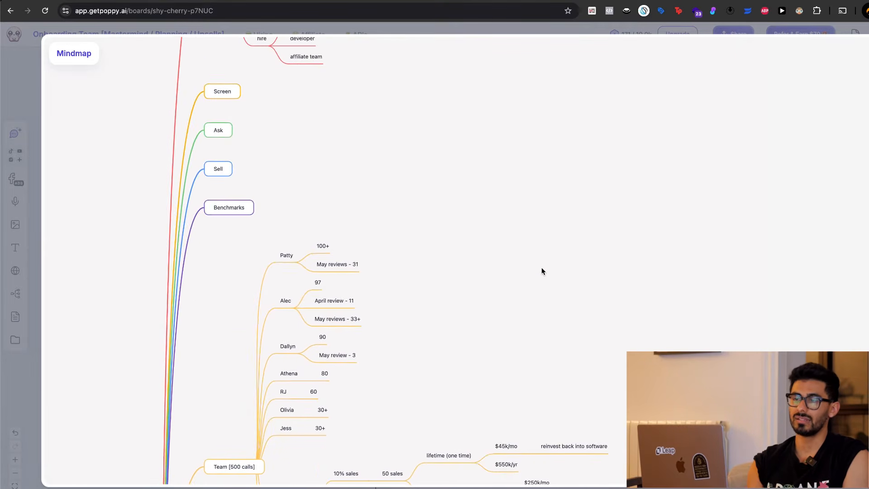
{"action": "scroll", "coordinate": [542, 271], "scroll_direction": "down", "scroll_amount": 3}
{"action": "scroll", "coordinate": [542, 271], "scroll_direction": "up", "scroll_amount": 8}
{"action": "scroll", "coordinate": [543, 271], "scroll_direction": "down", "scroll_amount": 6}
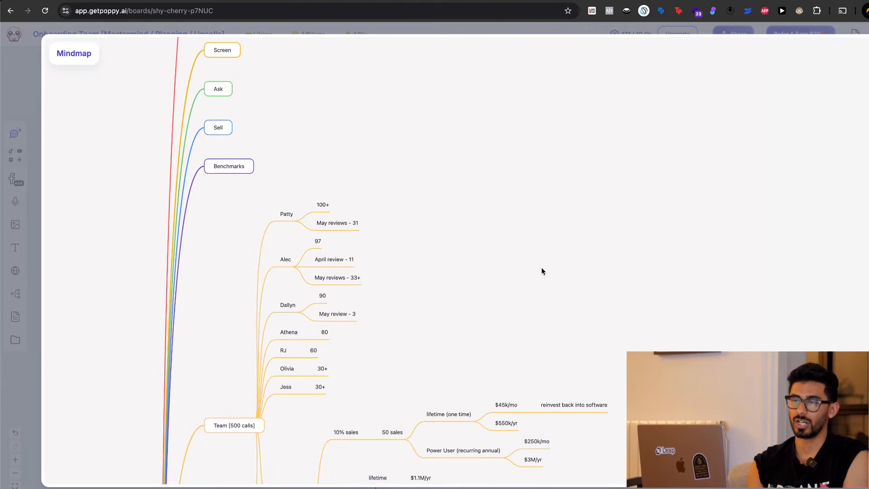
{"action": "key", "text": "Escape"}
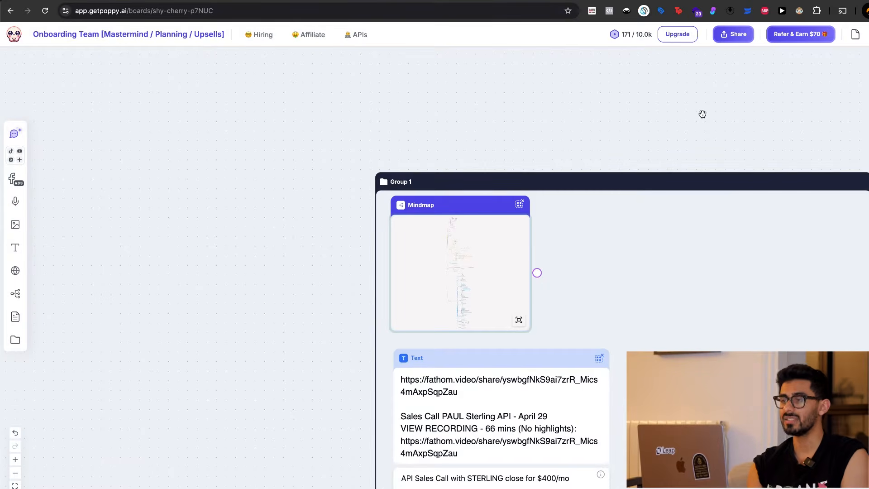
Add a new mindmap to the board and name its main topic "top 10 content ideas".
{"action": "scroll", "coordinate": [702, 114], "scroll_direction": "down", "scroll_amount": 5}
{"action": "scroll", "coordinate": [701, 114], "scroll_direction": "right", "scroll_amount": 14}
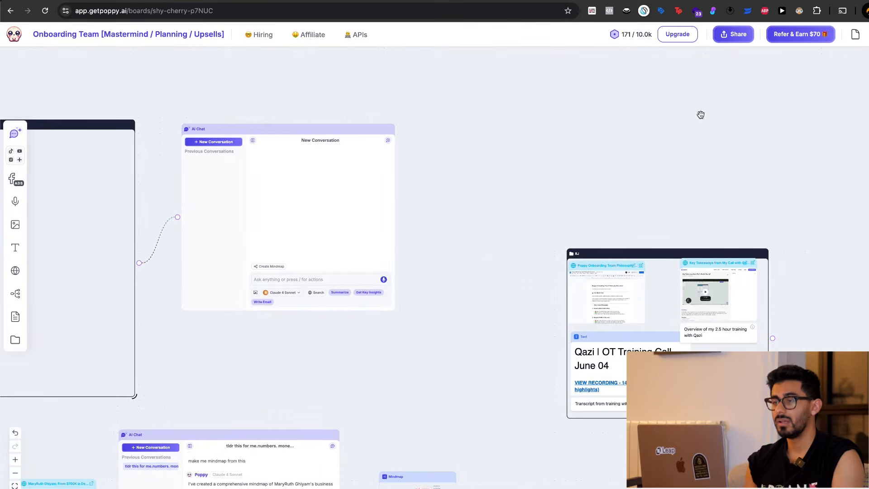
{"action": "scroll", "coordinate": [518, 228], "scroll_direction": "left", "scroll_amount": 1}
{"action": "scroll", "coordinate": [518, 228], "scroll_direction": "left", "scroll_amount": 4}
{"action": "scroll", "coordinate": [518, 228], "scroll_direction": "down", "scroll_amount": 2}
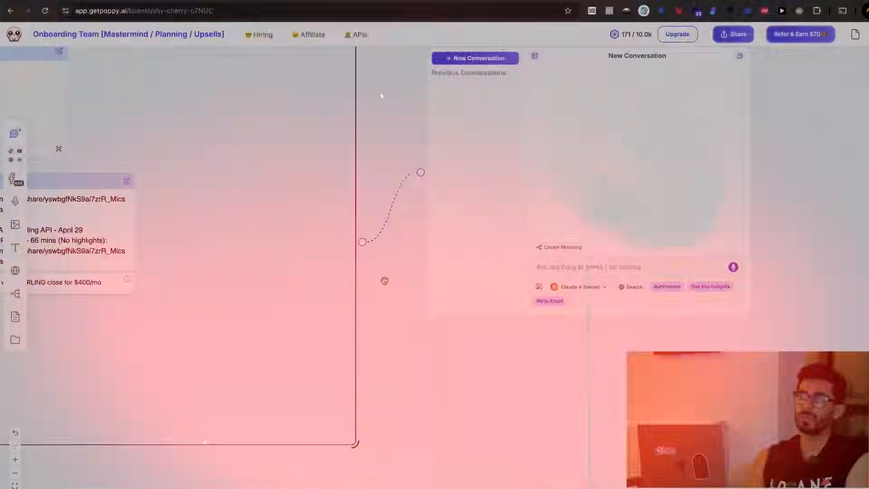
{"action": "scroll", "coordinate": [165, 320], "scroll_direction": "left", "scroll_amount": 5}
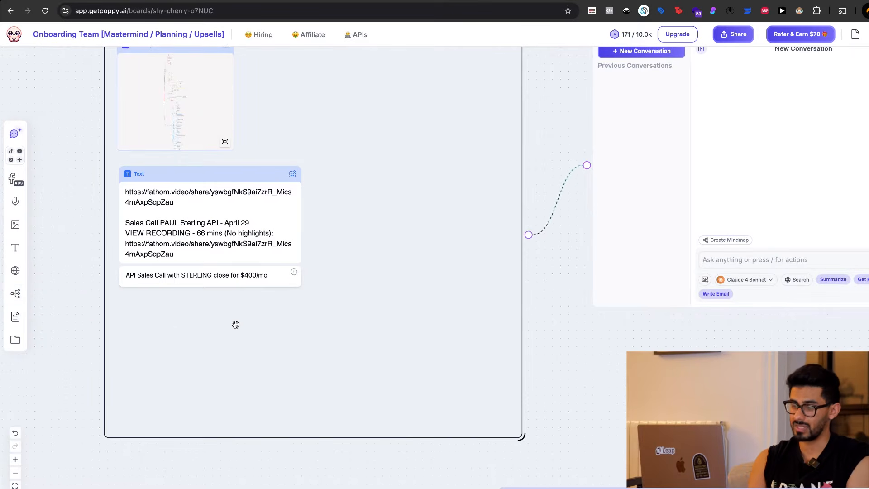
{"action": "left_click", "coordinate": [14, 298]}
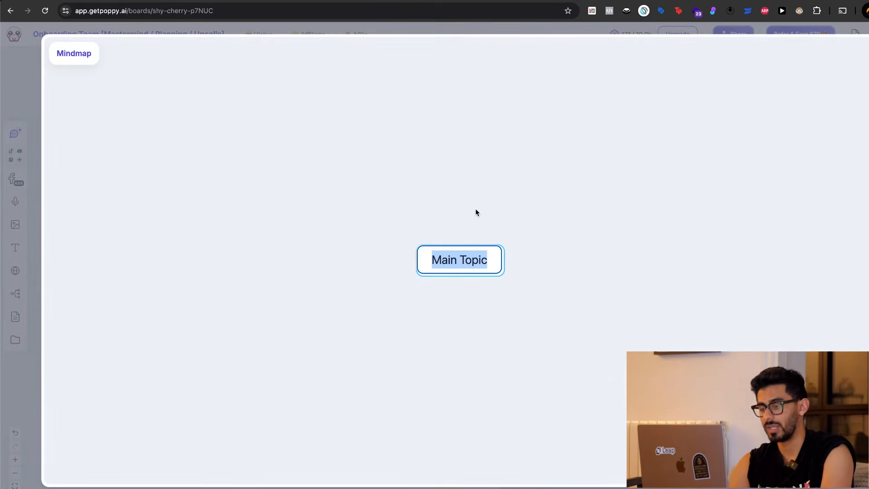
{"action": "type", "text": "top "}
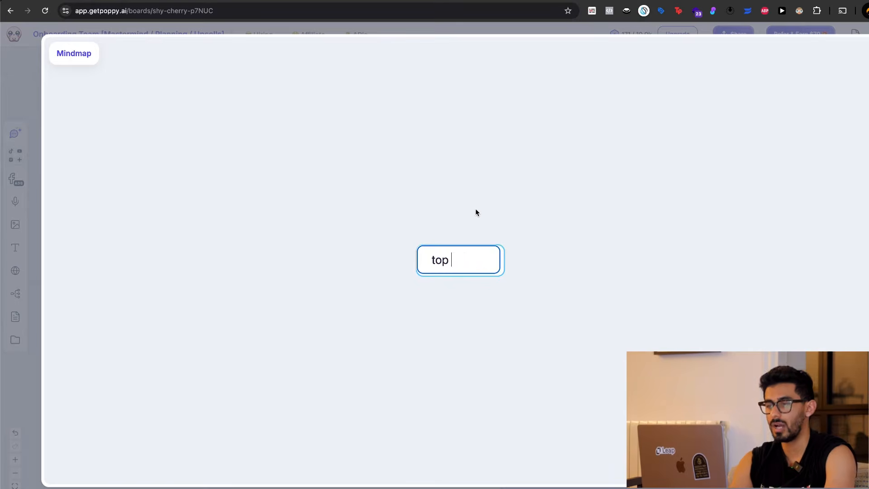
{"action": "type", "text": "10 content ideas"}
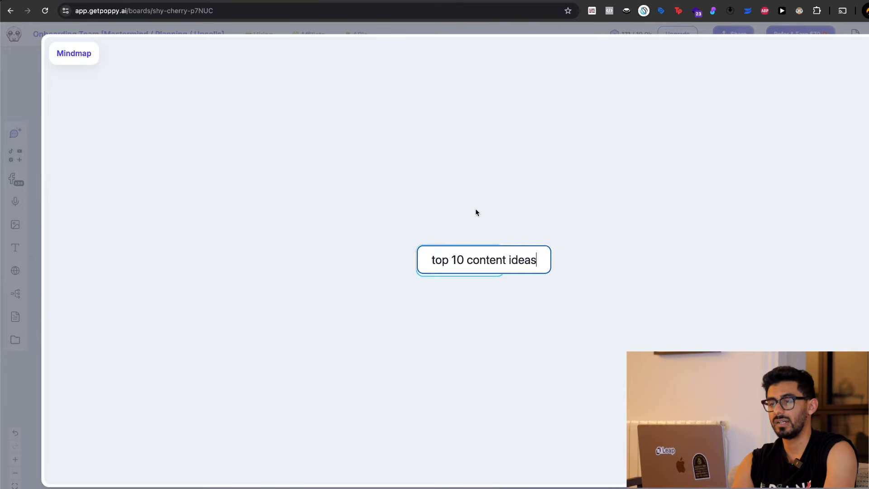
Add the branches "street interviews" and "list videos" to the "top 10 content ideas" topic.
{"action": "key", "text": "Tab"}
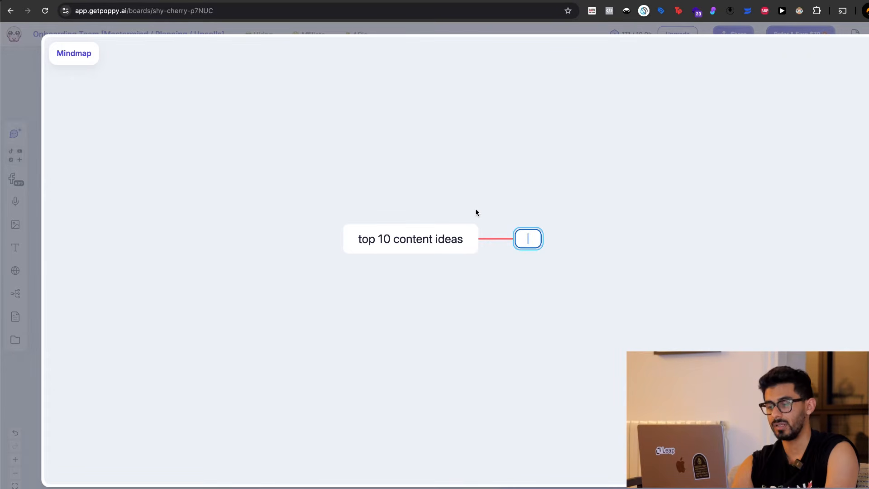
{"action": "type", "text": "street interviews"}
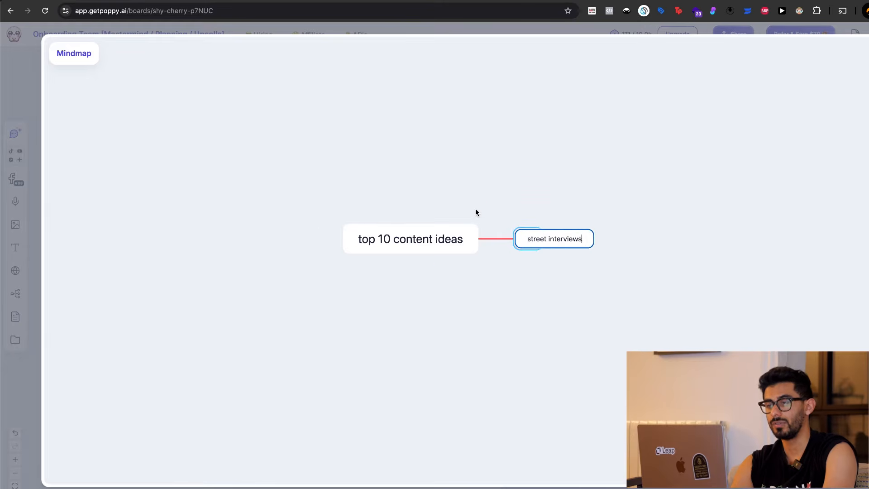
{"action": "key", "text": "Return"}
{"action": "type", "text": "list videos"}
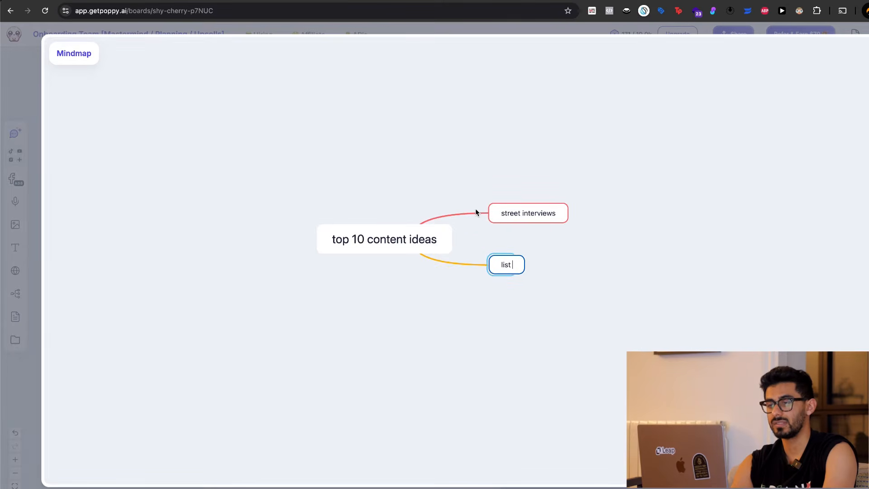
{"action": "key", "text": "Return"}
Add a third branch "reaction videos" to the central "top 10 content ideas" topic.
{"action": "key", "text": "super+equal"}
{"action": "key", "text": "super+equal"}
{"action": "key", "text": "super+equal"}
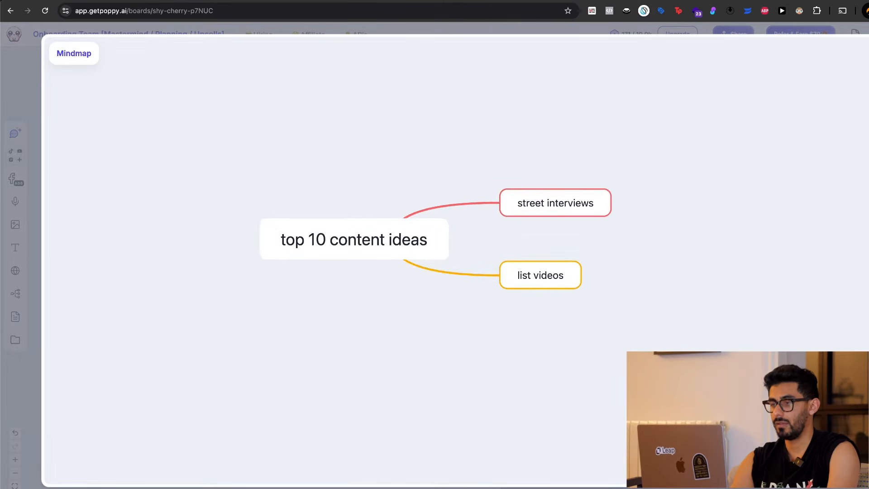
{"action": "left_click", "coordinate": [396, 247]}
{"action": "key", "text": "Tab"}
{"action": "type", "text": "eaction videos"}
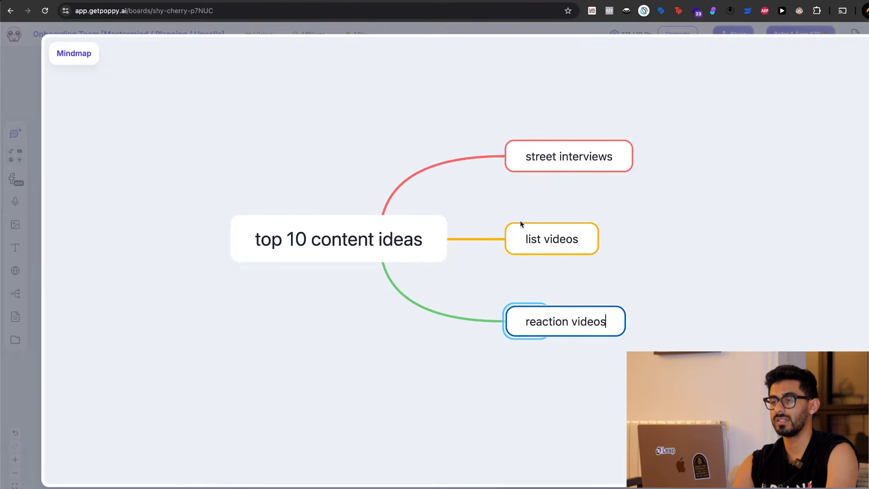
{"action": "key", "text": "Return"}
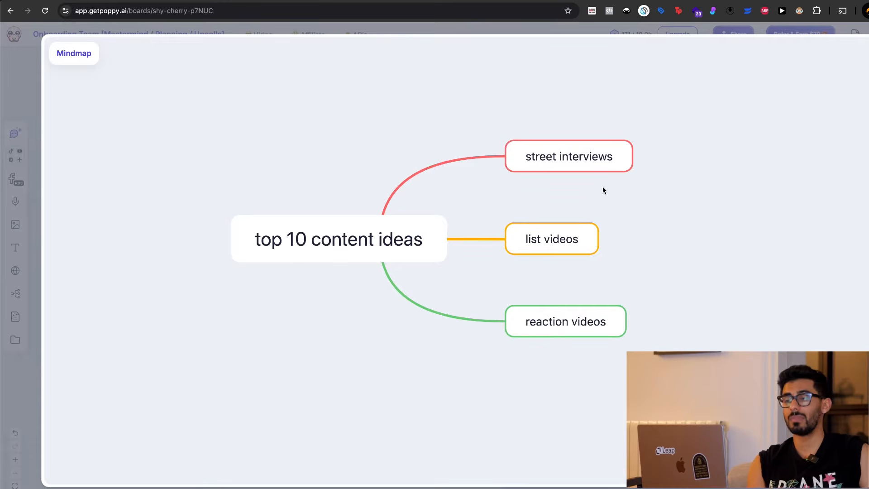
Add the sub-items "idea 1" and "idea 2" under the "list videos" branch.
{"action": "left_click", "coordinate": [541, 245]}
{"action": "key", "text": "Tab"}
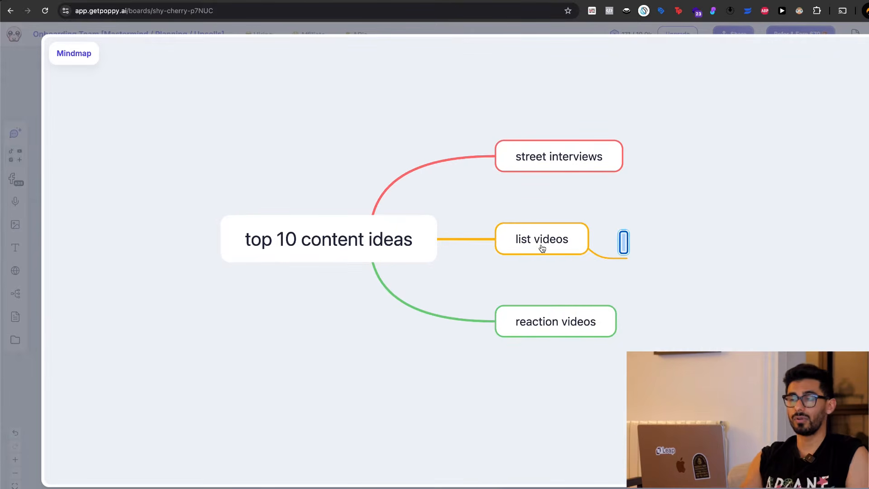
{"action": "type", "text": "idea 1"}
{"action": "key", "text": "Return"}
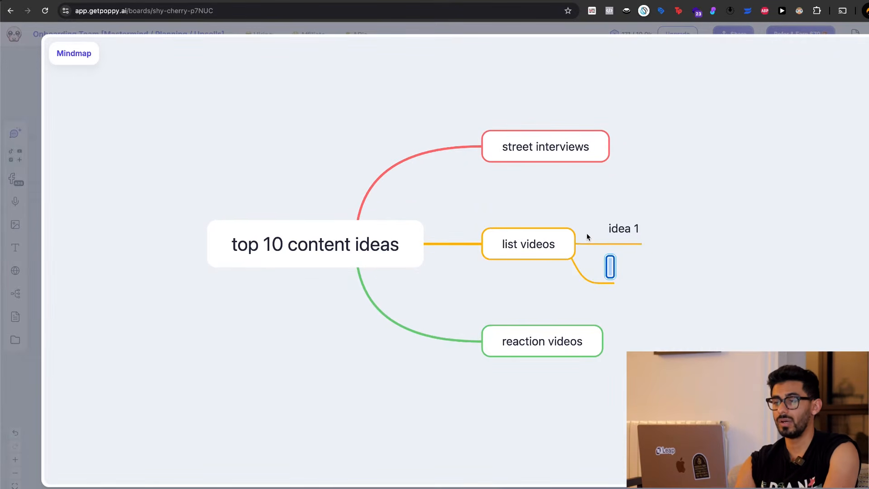
{"action": "type", "text": "idea 2"}
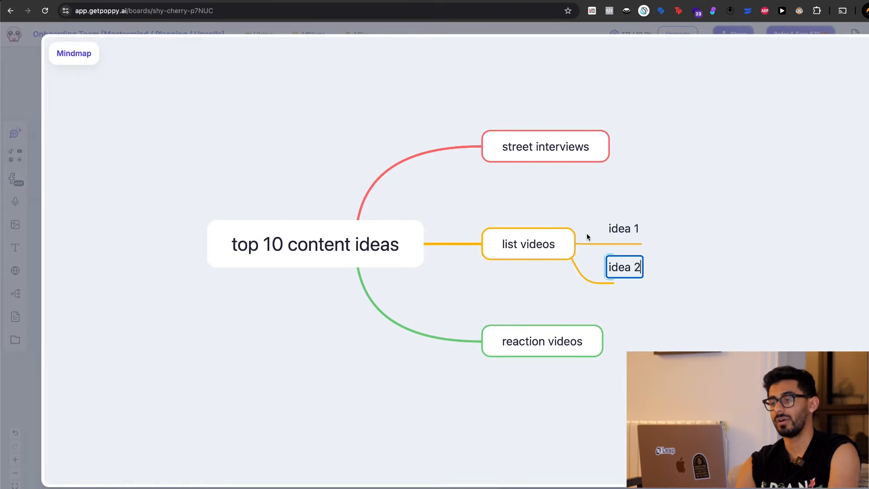
{"action": "left_click", "coordinate": [814, 309]}
Mark the mindmap's "Go right" and "Go down" hints with the screen annotation pen.
{"action": "key", "text": "ctrl+shift+b"}
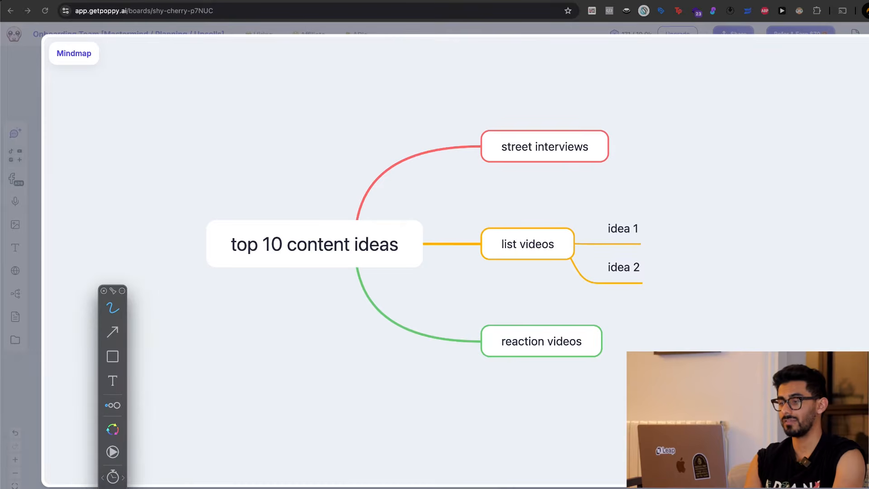
{"action": "left_click_drag", "start_coordinate": [782, 296], "coordinate": [790, 352]}
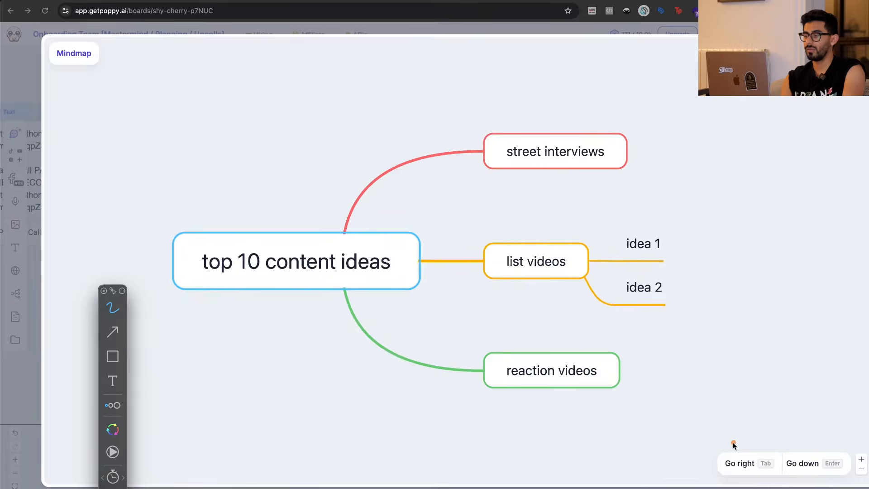
{"action": "mouse_move", "coordinate": [729, 446]}
{"action": "left_mouse_down"}
{"action": "mouse_move", "coordinate": [780, 443]}
{"action": "mouse_move", "coordinate": [702, 476]}
{"action": "mouse_move", "coordinate": [704, 462]}
{"action": "left_mouse_up"}
{"action": "mouse_move", "coordinate": [799, 451]}
{"action": "left_mouse_down"}
{"action": "mouse_move", "coordinate": [786, 477]}
{"action": "mouse_move", "coordinate": [794, 442]}
{"action": "left_mouse_up"}
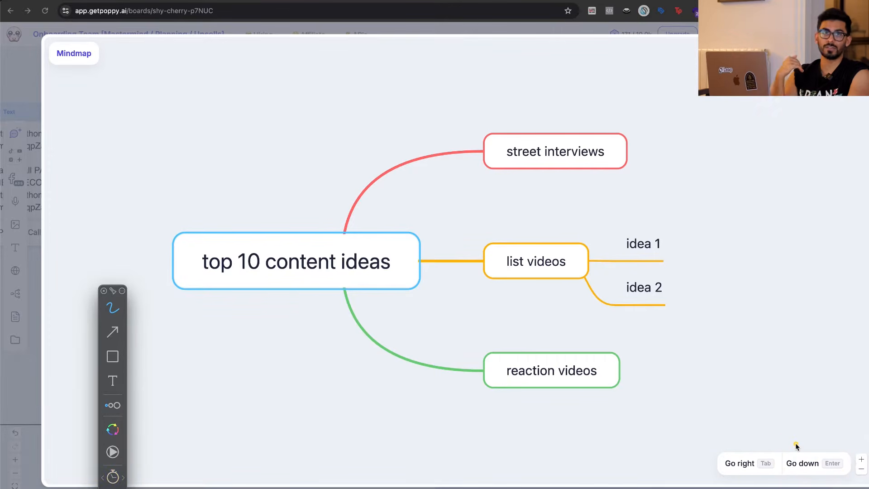
Add the sub-item "asking millionaires how they got rich" under the "street interviews" branch.
{"action": "key", "text": "Tab"}
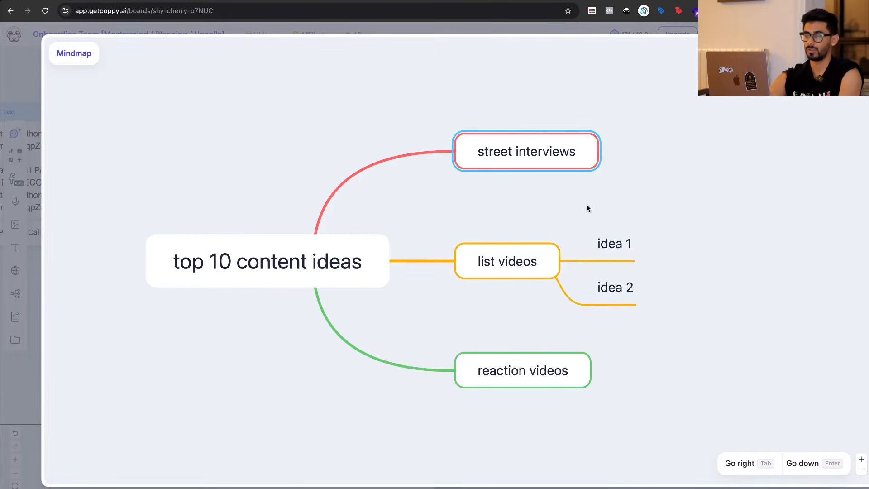
{"action": "key", "text": "Tab"}
{"action": "type", "text": "asking mill"}
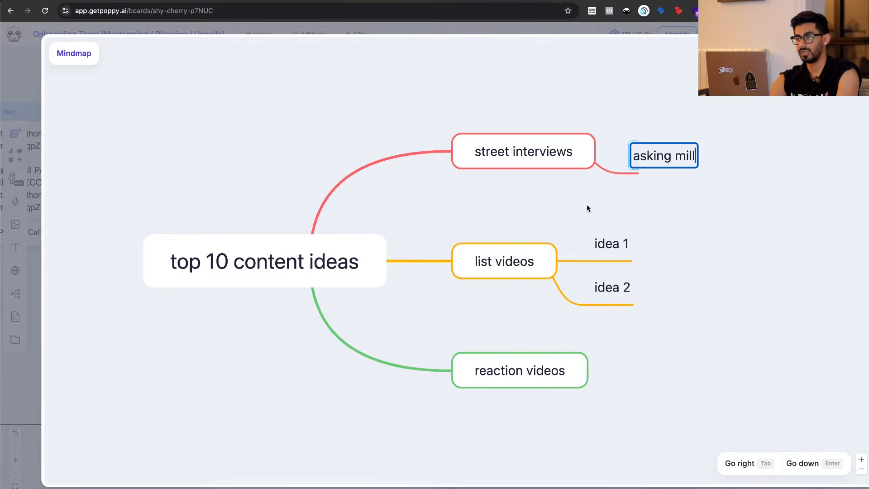
{"action": "type", "text": "ionaires how they got rich"}
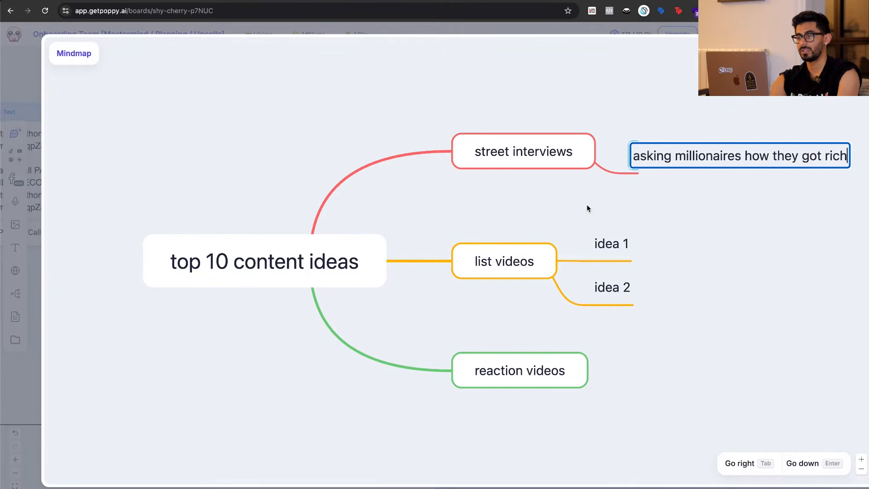
{"action": "left_click", "coordinate": [717, 272]}
Add the sub-item "top 5 programming languages" under the "list videos" branch.
{"action": "left_click", "coordinate": [366, 255]}
{"action": "key", "text": "Tab"}
{"action": "type", "text": "top "}
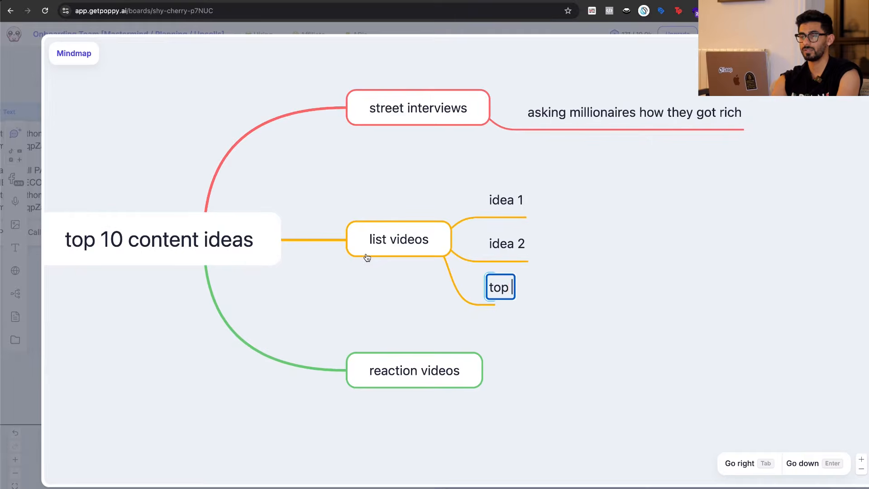
{"action": "type", "text": "5 programming languages"}
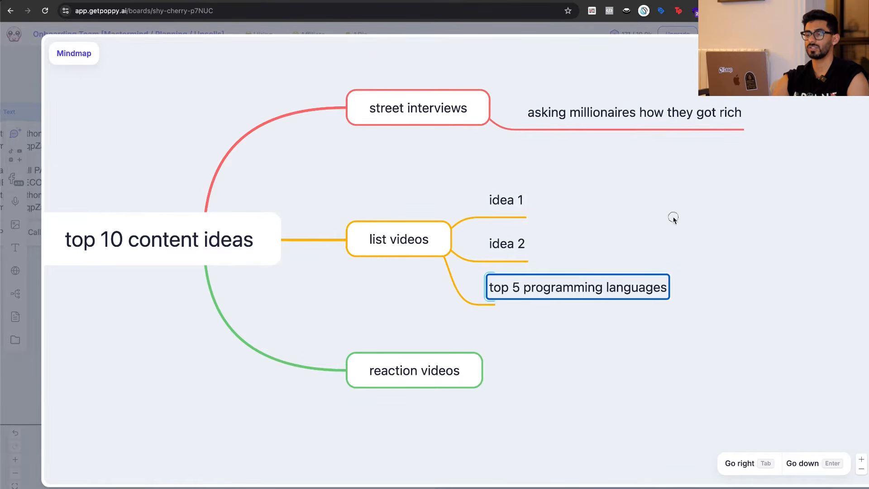
Add the sub-item "reacting to jordan peterson's crashout on Jubilee" under the "reaction videos" branch.
{"action": "left_click", "coordinate": [476, 368]}
{"action": "key", "text": "Tab"}
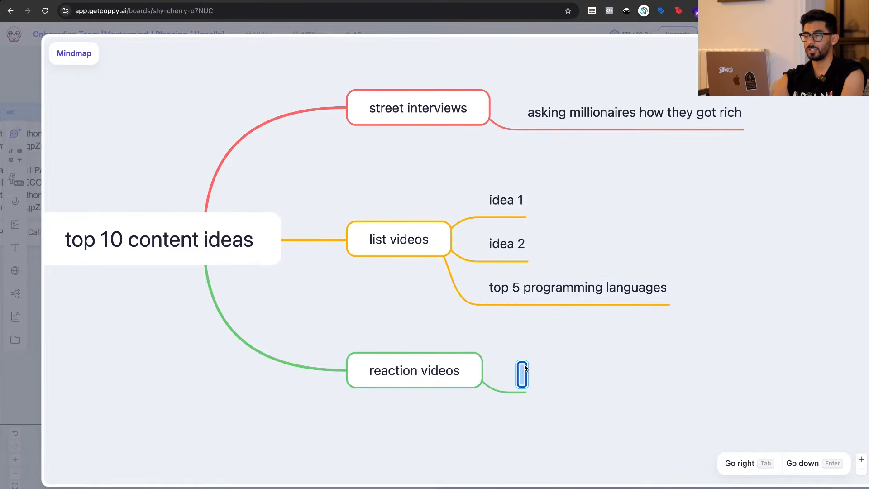
{"action": "type", "text": "reacti"}
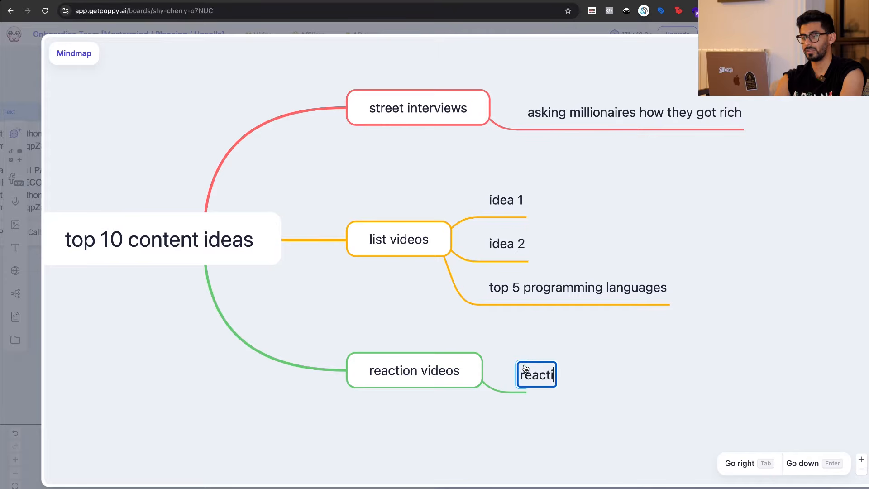
{"action": "type", "text": "ng to jordan peterson's c"}
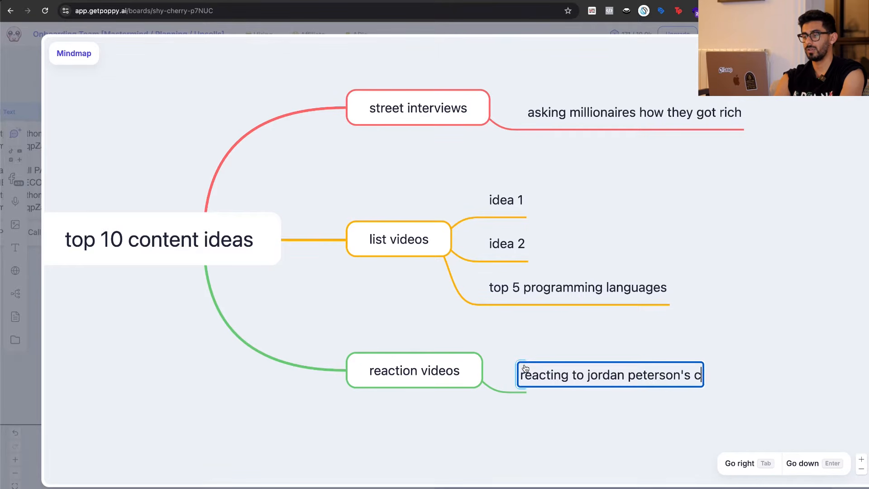
{"action": "type", "text": "rashout on Jubilee"}
{"action": "left_click", "coordinate": [663, 322]}
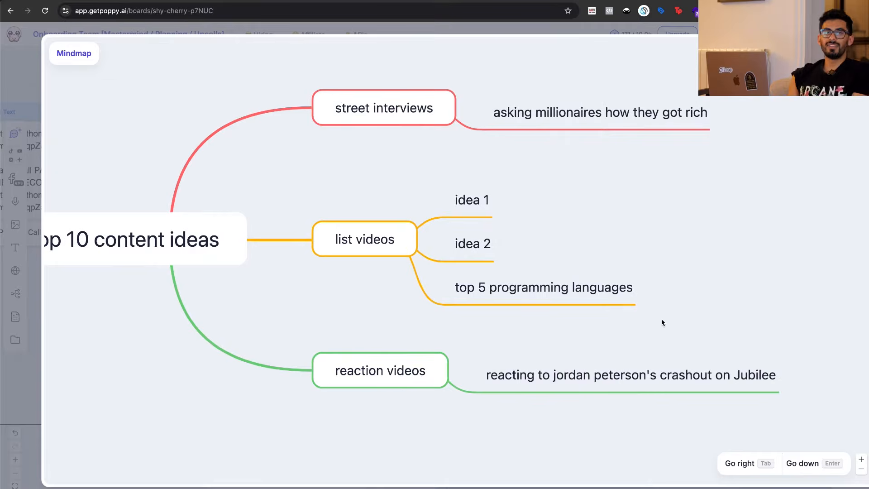
Close the expanded content-ideas mindmap and reposition its card inside the group.
{"action": "scroll", "coordinate": [642, 266], "scroll_direction": "down", "scroll_amount": 1}
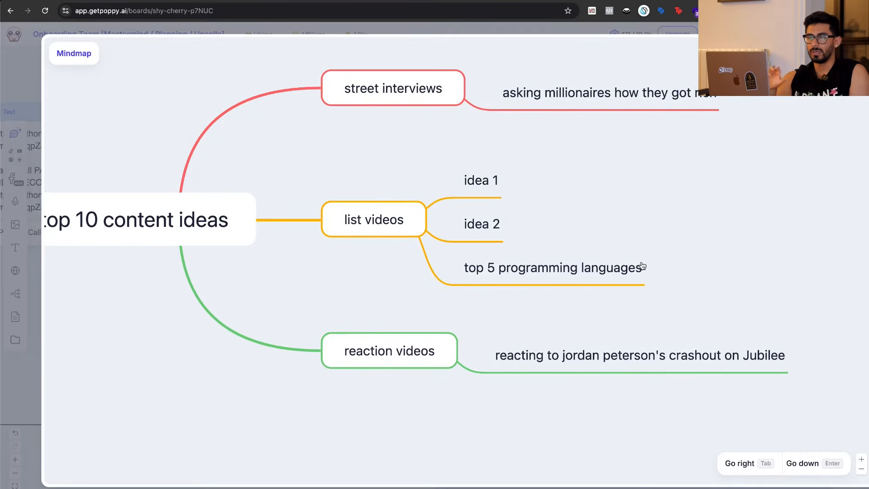
{"action": "scroll", "coordinate": [643, 266], "scroll_direction": "left", "scroll_amount": 1}
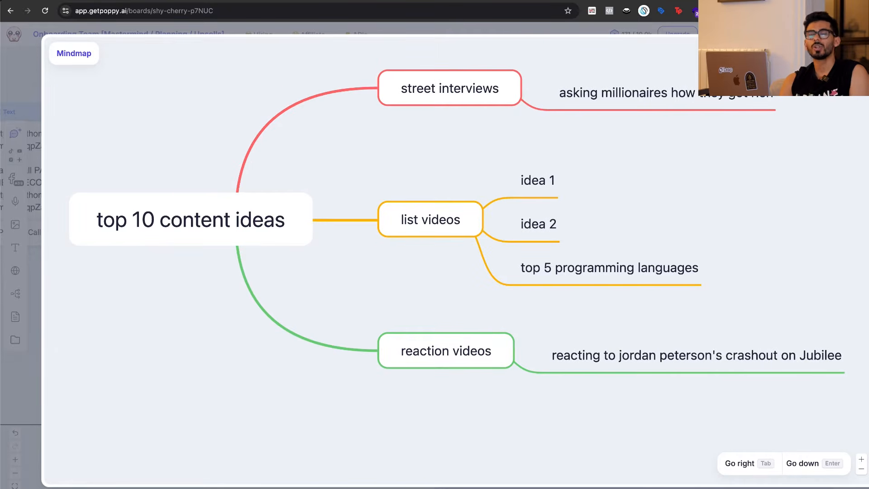
{"action": "key", "text": "Escape"}
{"action": "left_click_drag", "start_coordinate": [443, 204], "coordinate": [360, 191]}
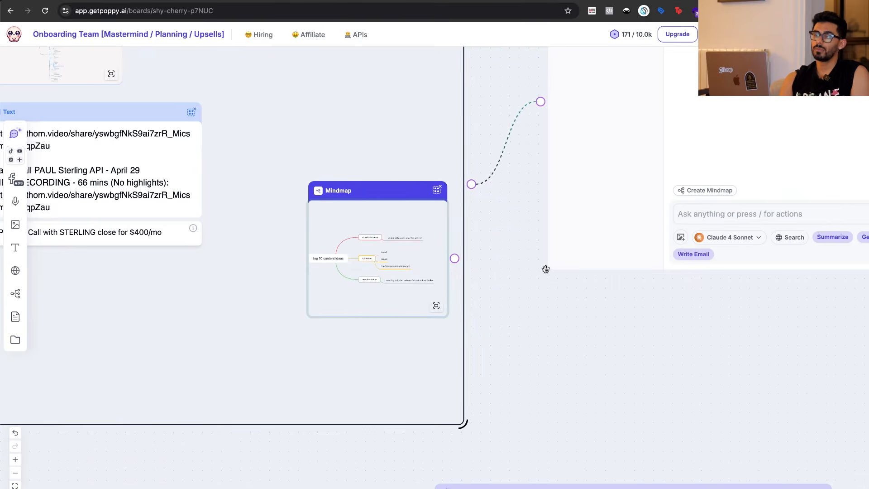
Try to link the mindmap card directly to the AI chat, and nudge the card slightly higher in the group.
{"action": "scroll", "coordinate": [431, 284], "scroll_direction": "up", "scroll_amount": 2}
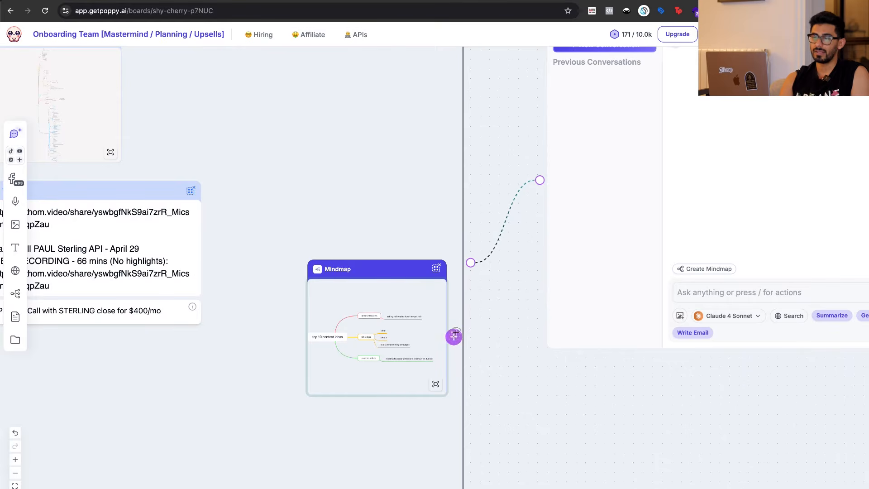
{"action": "left_click_drag", "start_coordinate": [454, 337], "coordinate": [540, 178]}
{"action": "left_click_drag", "start_coordinate": [386, 278], "coordinate": [386, 261]}
Ask the AI chat connected to the group "what's in the mindmap?".
{"action": "left_click", "coordinate": [671, 416]}
{"action": "left_click", "coordinate": [753, 297]}
{"action": "scroll", "coordinate": [667, 379], "scroll_direction": "right", "scroll_amount": 2}
{"action": "scroll", "coordinate": [667, 378], "scroll_direction": "up", "scroll_amount": 1}
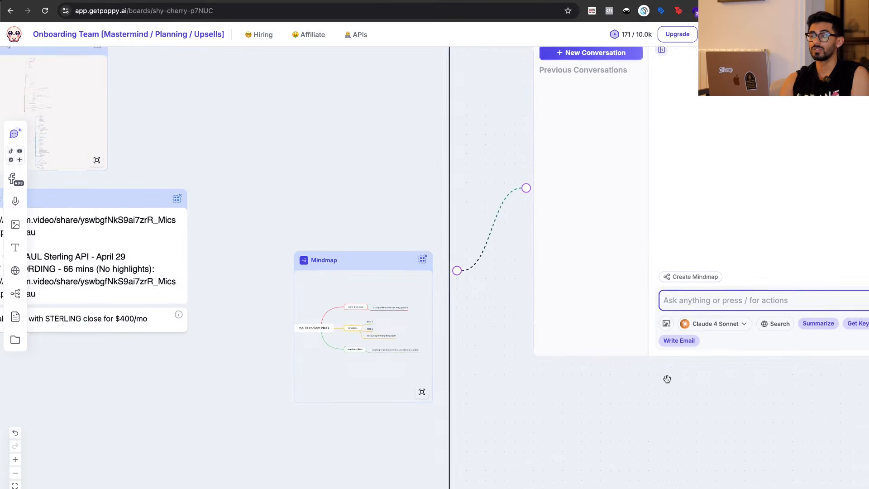
{"action": "type", "text": "what's "}
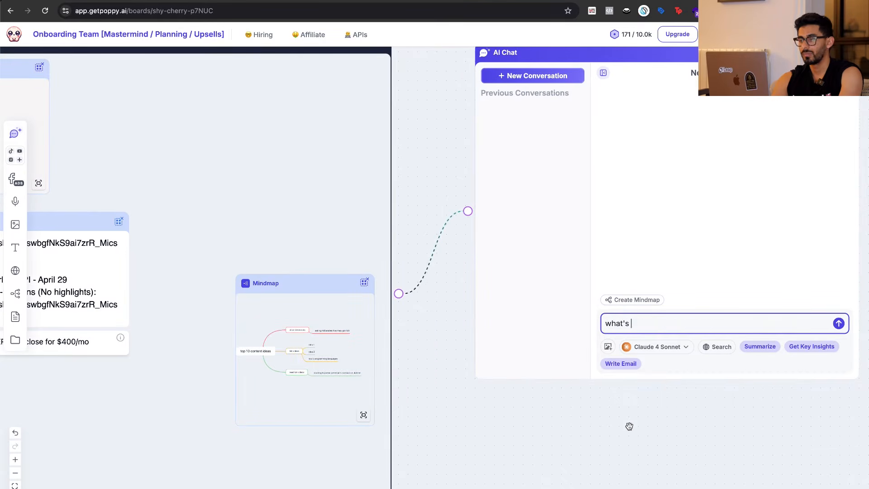
{"action": "type", "text": "in the mindmap?"}
{"action": "key", "text": "Return"}
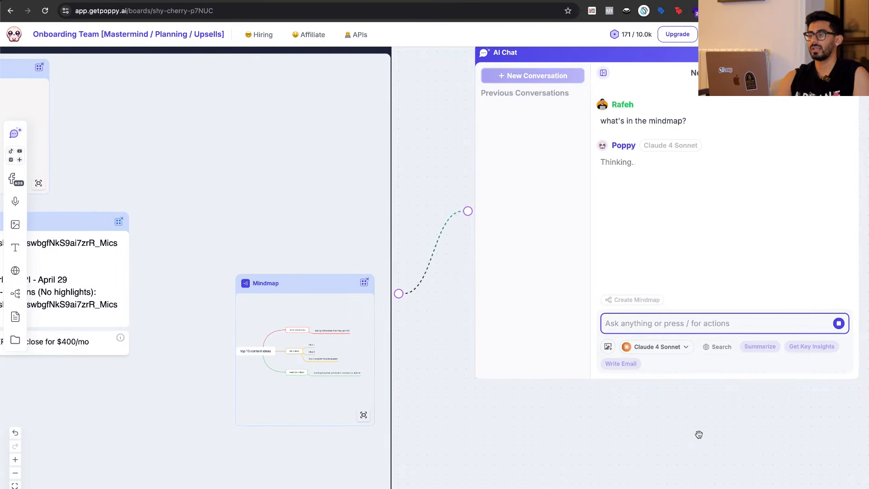
Follow the AI chat's answer about the mindmaps and compare it with the grouped cards on the board.
{"action": "scroll", "coordinate": [699, 434], "scroll_direction": "right", "scroll_amount": 4}
{"action": "scroll", "coordinate": [730, 384], "scroll_direction": "up", "scroll_amount": 1}
{"action": "scroll", "coordinate": [729, 384], "scroll_direction": "left", "scroll_amount": 1}
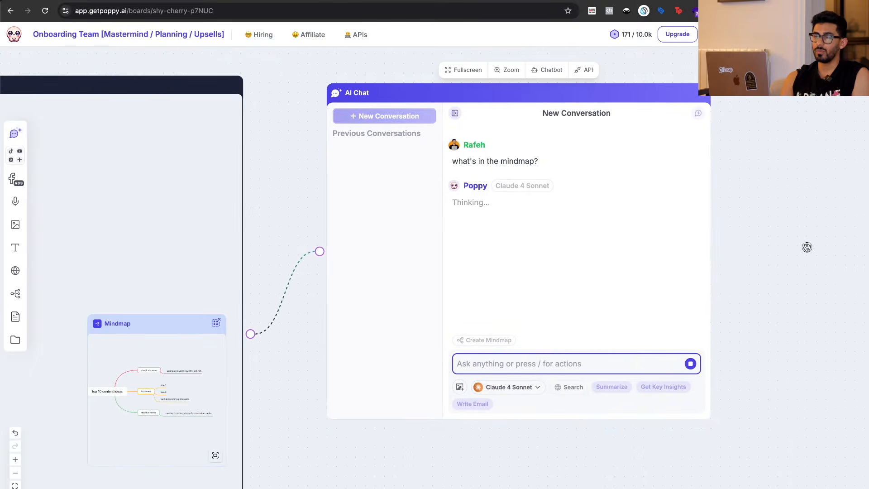
{"action": "scroll", "coordinate": [734, 224], "scroll_direction": "right", "scroll_amount": 3}
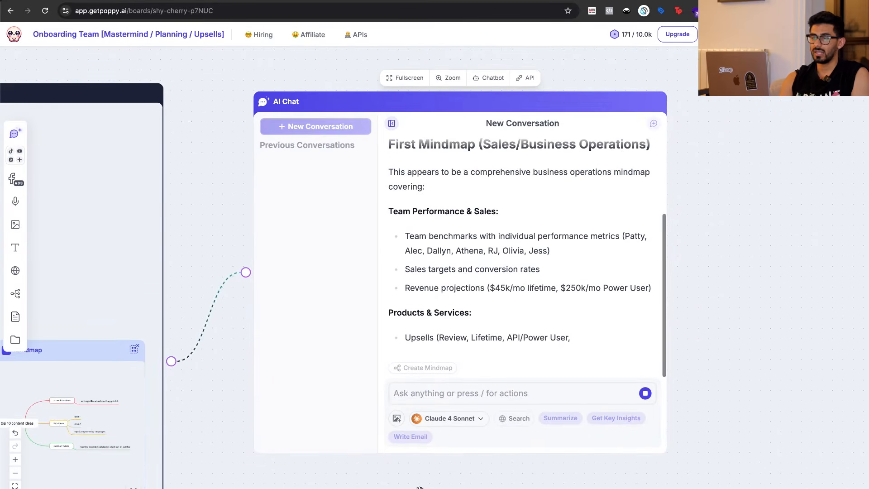
{"action": "scroll", "coordinate": [419, 487], "scroll_direction": "down", "scroll_amount": 5}
{"action": "scroll", "coordinate": [419, 487], "scroll_direction": "down", "scroll_amount": 1}
{"action": "scroll", "coordinate": [518, 448], "scroll_direction": "left", "scroll_amount": 4}
{"action": "scroll", "coordinate": [518, 448], "scroll_direction": "down", "scroll_amount": 2}
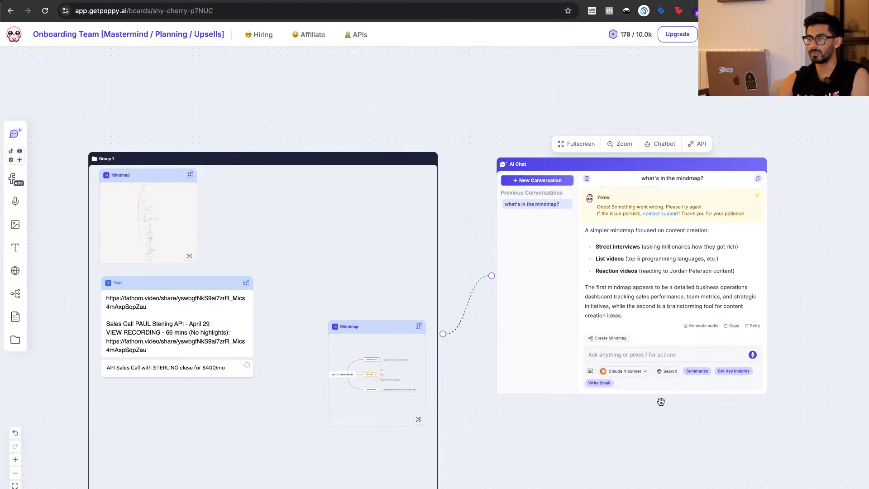
Examine the answer's "Second Mindmap (Content Ideas)" section, highlighting its heading and the street interview, list video and reaction video bullets.
{"action": "scroll", "coordinate": [570, 384], "scroll_direction": "up", "scroll_amount": 5}
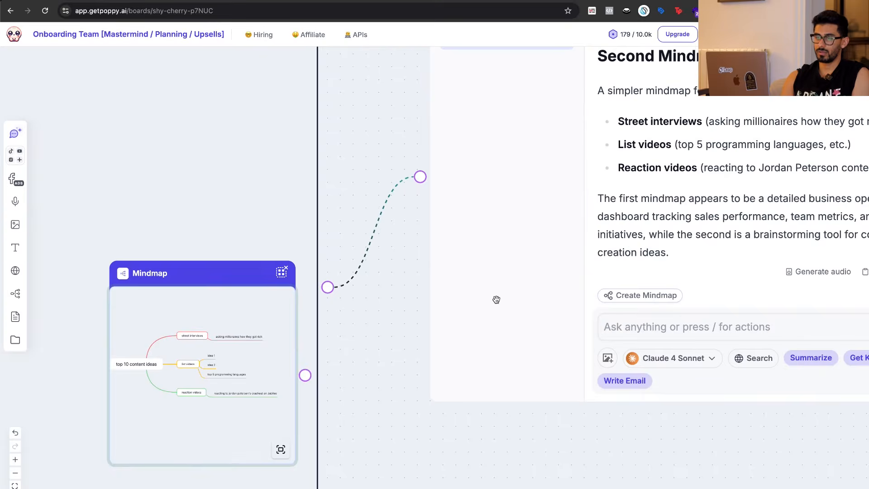
{"action": "left_click", "coordinate": [650, 326]}
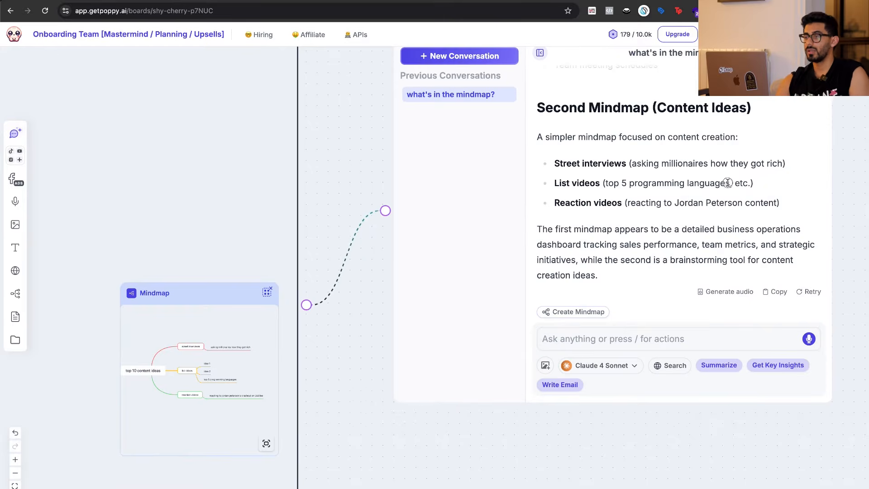
{"action": "scroll", "coordinate": [728, 183], "scroll_direction": "up", "scroll_amount": 1}
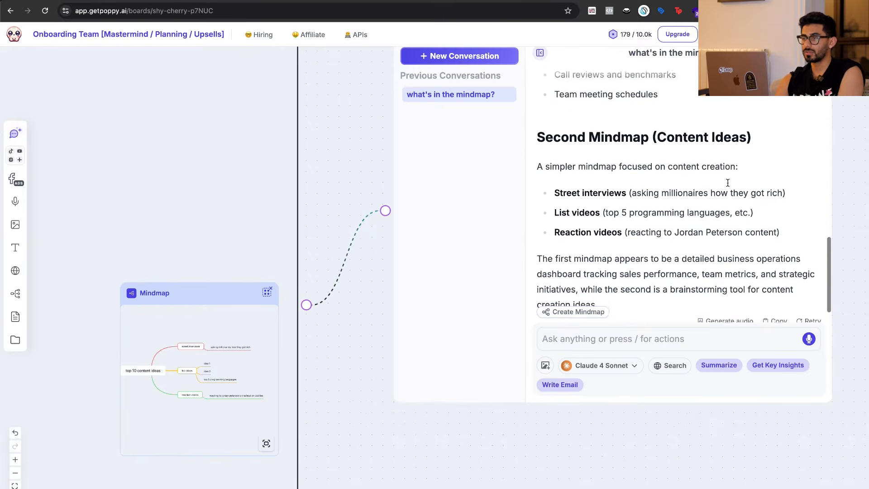
{"action": "scroll", "coordinate": [728, 183], "scroll_direction": "down", "scroll_amount": 1}
{"action": "triple_click", "coordinate": [565, 107]}
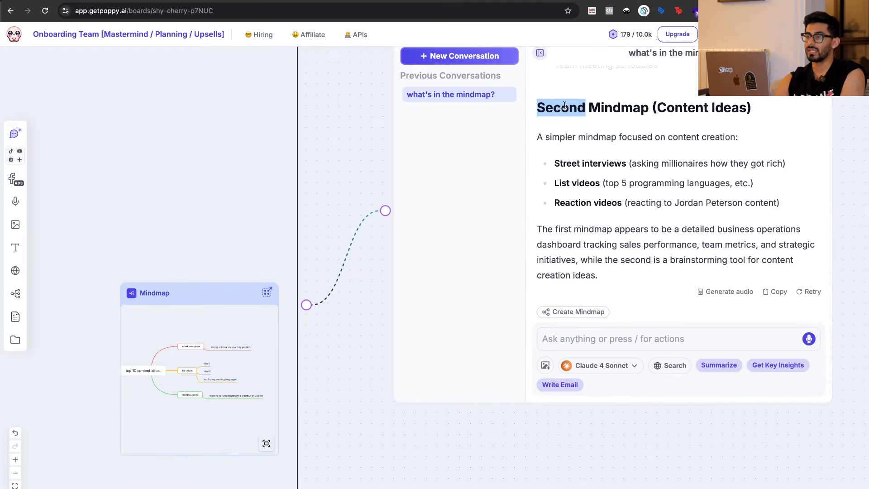
{"action": "triple_click", "coordinate": [560, 139]}
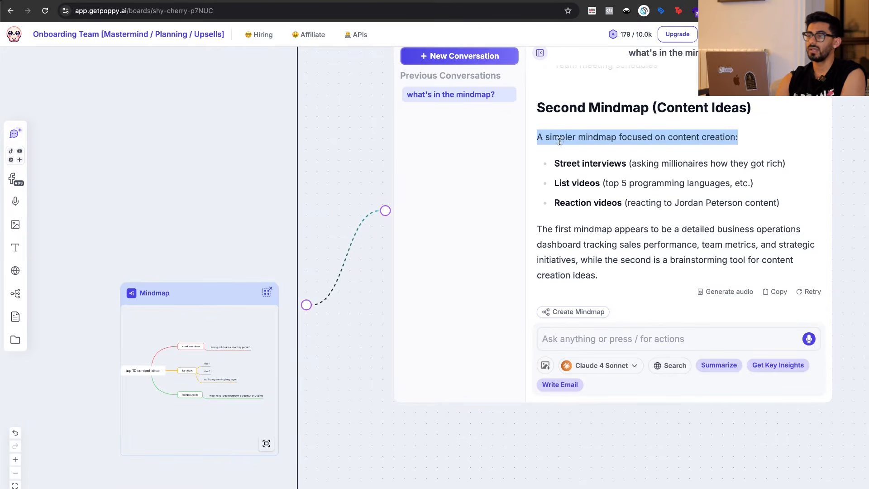
{"action": "triple_click", "coordinate": [617, 161]}
{"action": "double_click", "coordinate": [594, 185]}
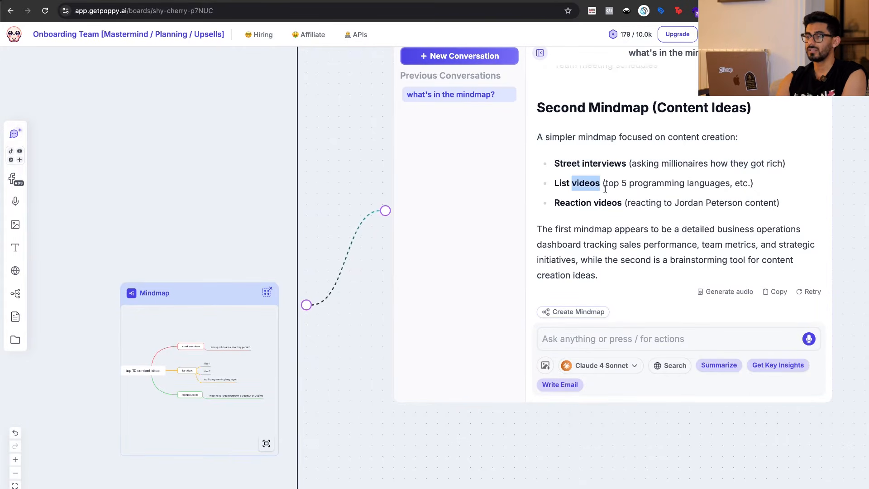
{"action": "double_click", "coordinate": [599, 201]}
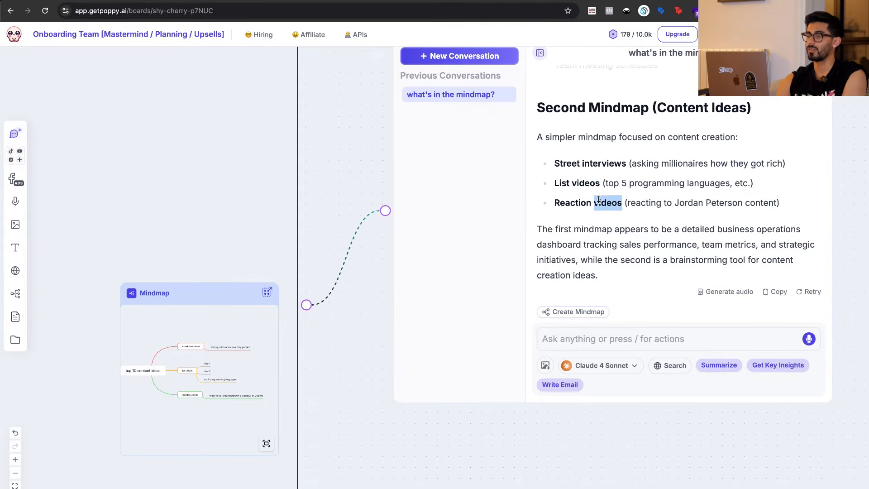
{"action": "triple_click", "coordinate": [577, 200]}
Move the content-ideas mindmap card higher in the group and further from the group's edge.
{"action": "left_click_drag", "start_coordinate": [202, 297], "coordinate": [171, 244]}
{"action": "left_click", "coordinate": [484, 428]}
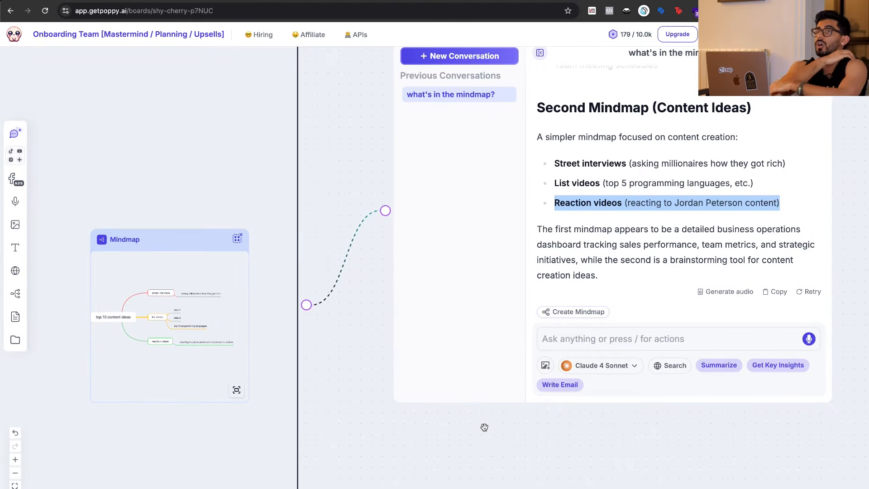
{"action": "scroll", "coordinate": [484, 427], "scroll_direction": "right", "scroll_amount": 5}
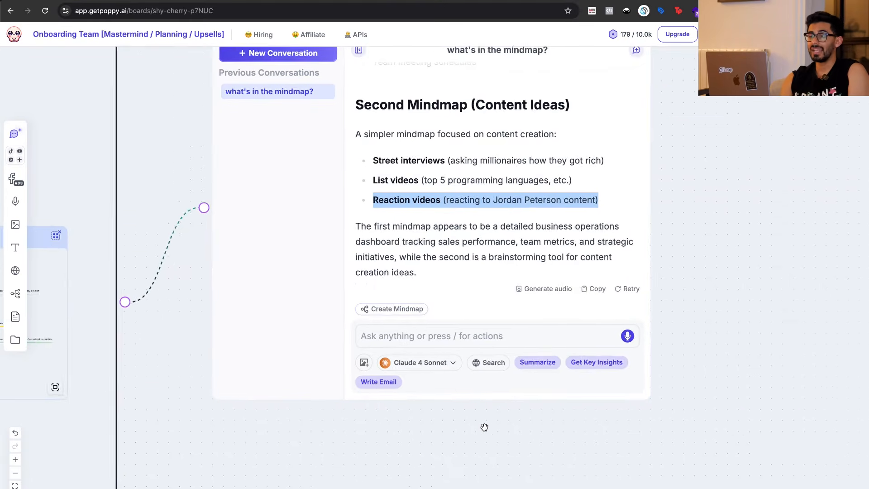
Prompt the AI chat to "give me top 10 content ideas and finish mine from this mindmap" and to build a mindmap of them.
{"action": "left_click", "coordinate": [475, 343]}
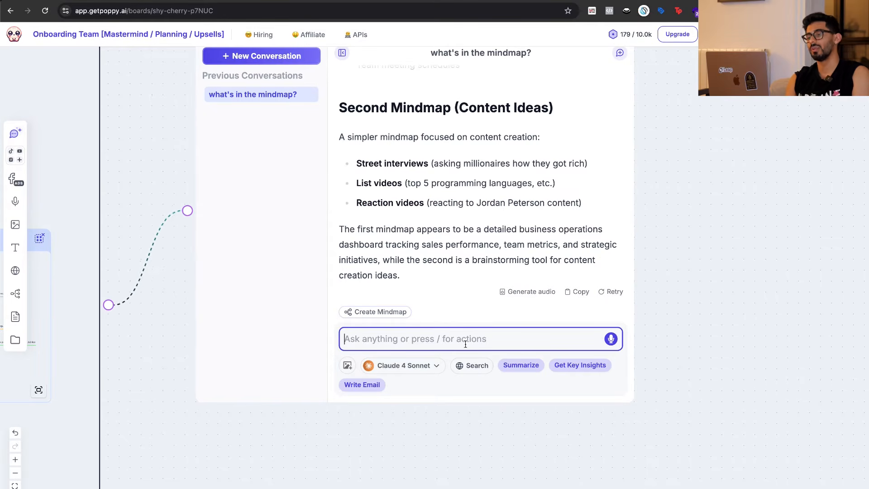
{"action": "type", "text": "give me top 10 content ideas and finish mine"}
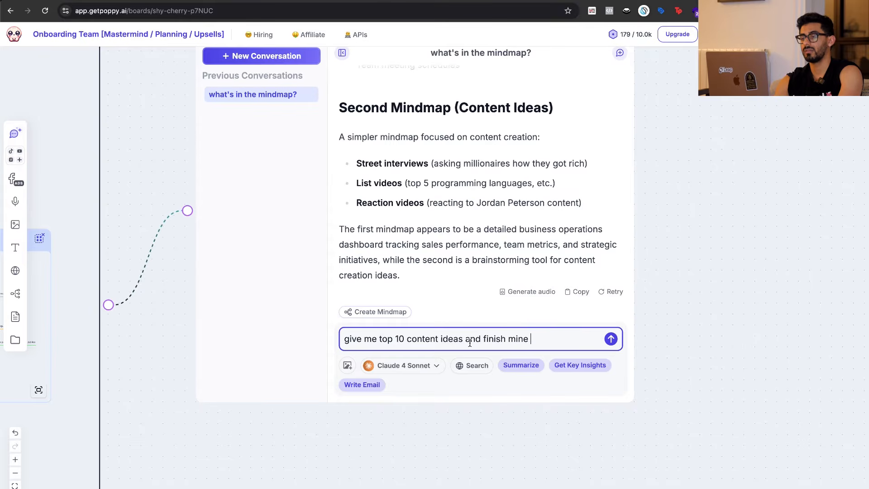
{"action": "type", "text": "map."}
{"action": "key", "text": "shift+Return"}
{"action": "key", "text": "shift+Return"}
{"action": "type", "text": "and build me a mindmap"}
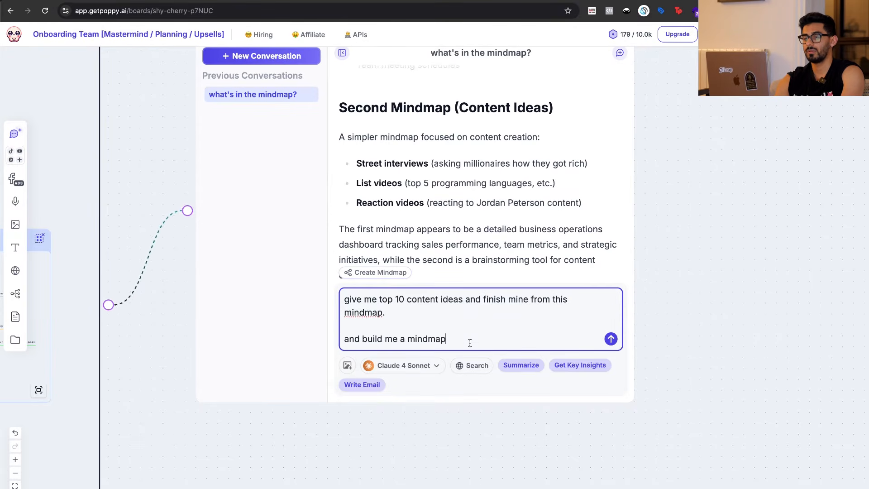
{"action": "key", "text": "Return"}
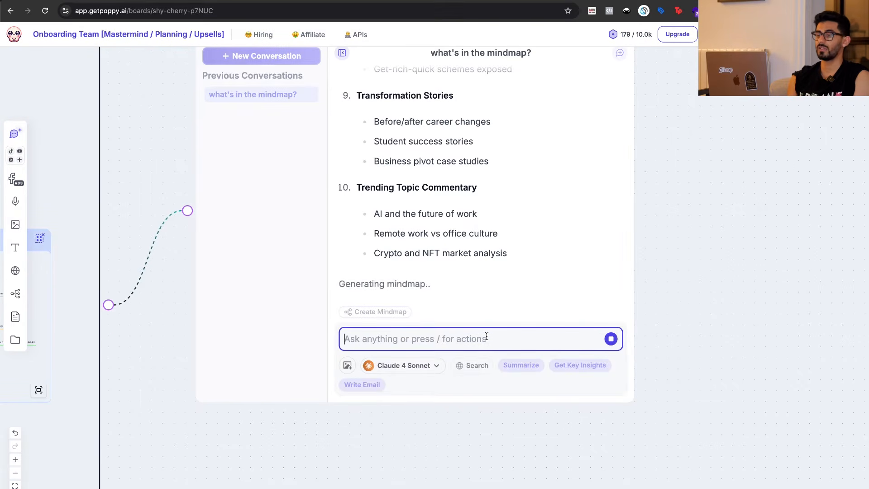
Move the newly generated mindmap card closer to the AI chat.
{"action": "scroll", "coordinate": [691, 276], "scroll_direction": "right", "scroll_amount": 1}
{"action": "scroll", "coordinate": [745, 258], "scroll_direction": "up", "scroll_amount": 2}
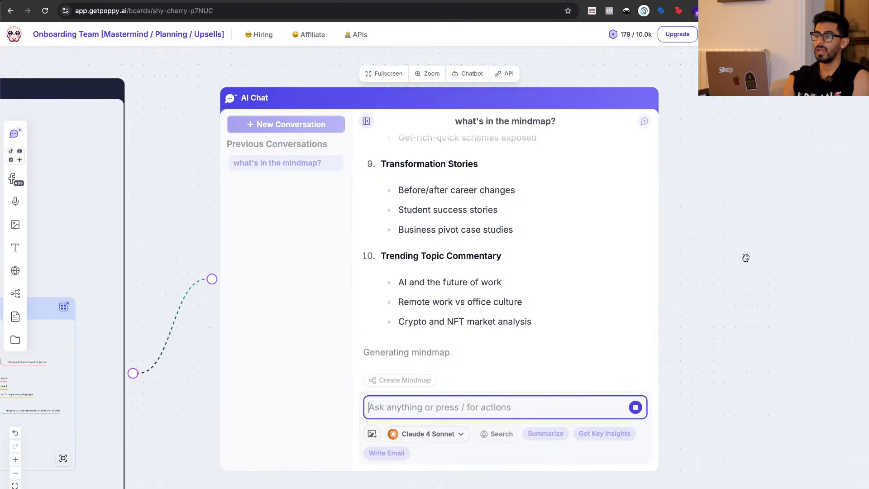
{"action": "scroll", "coordinate": [721, 243], "scroll_direction": "down", "scroll_amount": 1}
{"action": "scroll", "coordinate": [722, 242], "scroll_direction": "left", "scroll_amount": 1}
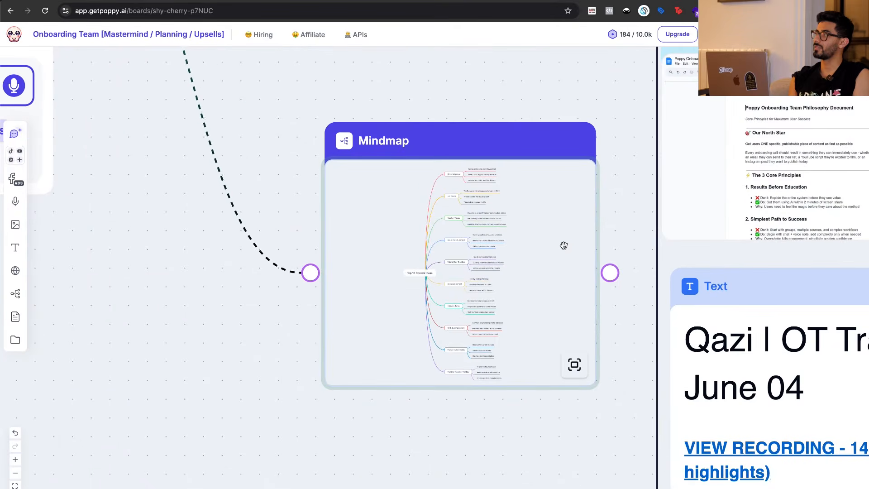
{"action": "left_click_drag", "start_coordinate": [559, 258], "coordinate": [437, 211]}
{"action": "scroll", "coordinate": [363, 395], "scroll_direction": "left", "scroll_amount": 2}
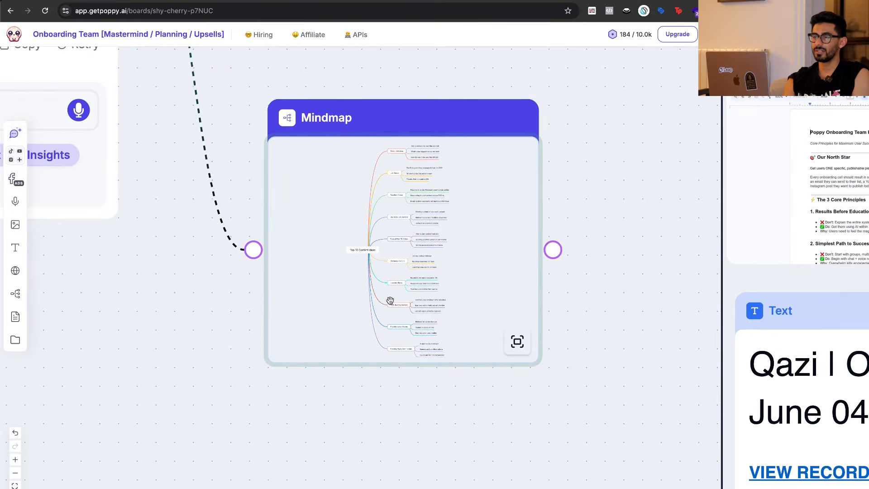
Open the generated "Top 10 Content Ideas" mindmap and examine the ideas under Street Interviews one by one.
{"action": "double_click", "coordinate": [333, 273]}
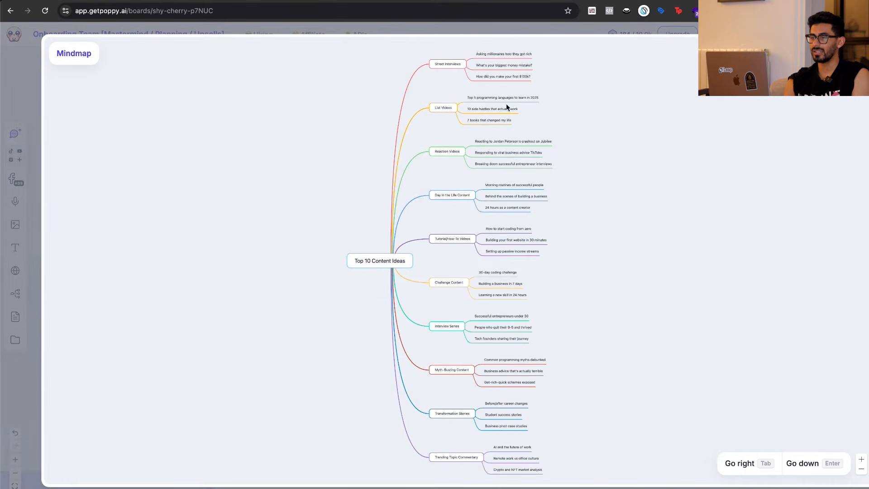
{"action": "scroll", "coordinate": [518, 90], "scroll_direction": "up", "scroll_amount": 5}
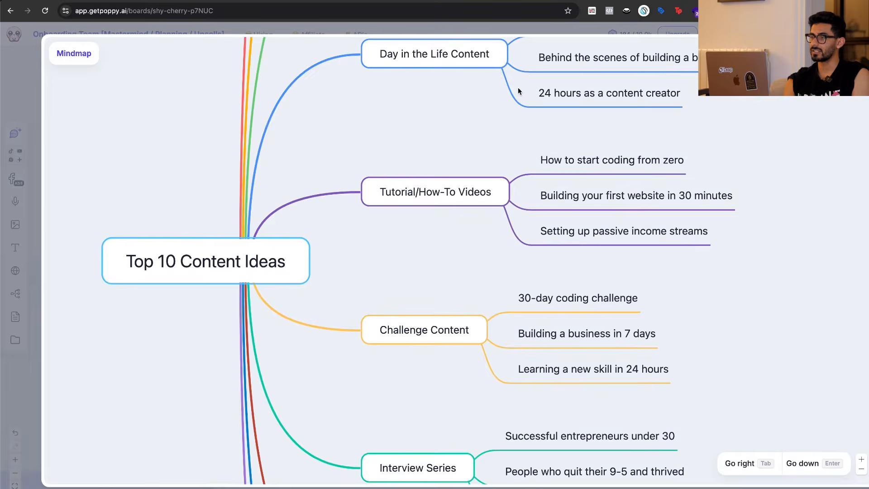
{"action": "scroll", "coordinate": [581, 102], "scroll_direction": "up", "scroll_amount": 9}
{"action": "scroll", "coordinate": [499, 103], "scroll_direction": "up", "scroll_amount": 1}
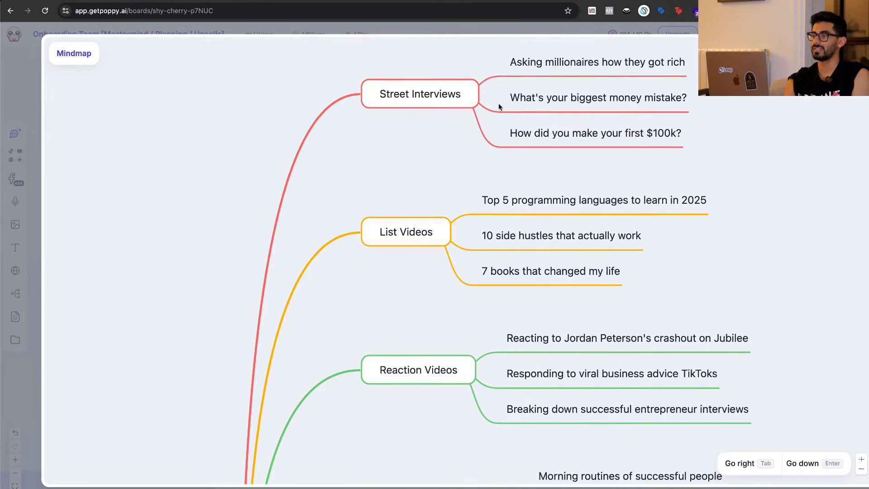
{"action": "scroll", "coordinate": [490, 118], "scroll_direction": "right", "scroll_amount": 1}
{"action": "left_click", "coordinate": [573, 71]}
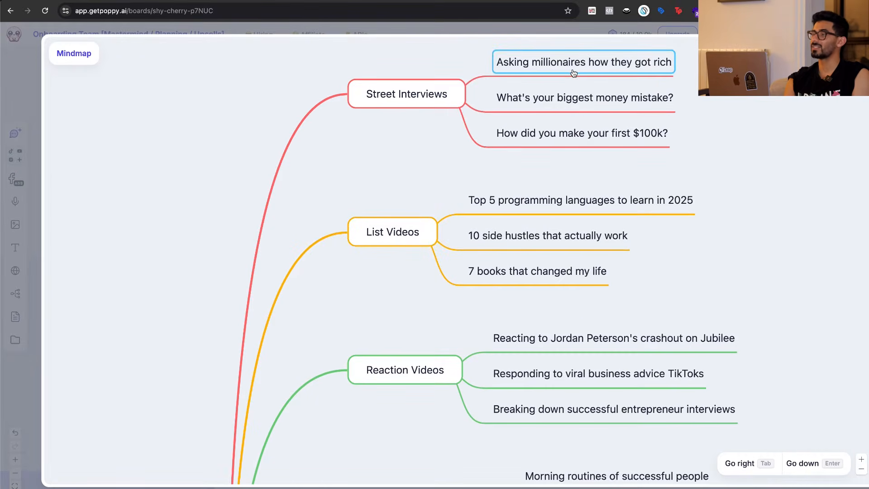
{"action": "left_click", "coordinate": [576, 98]}
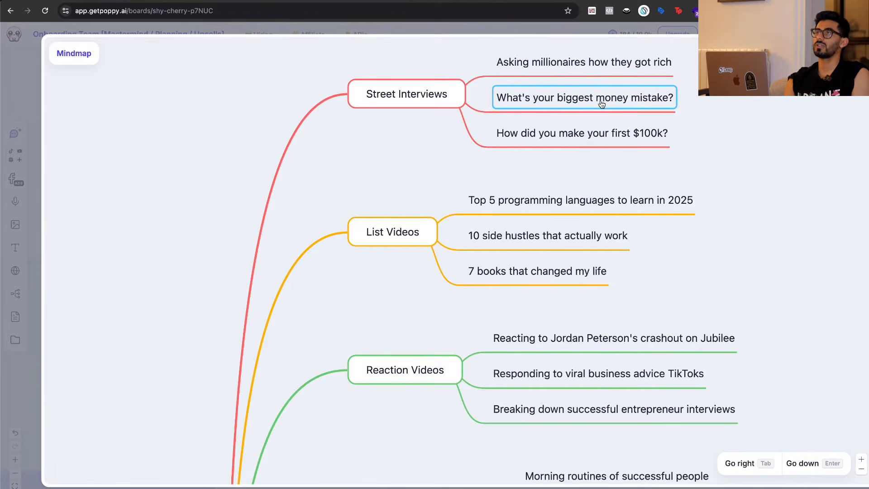
{"action": "left_click", "coordinate": [606, 137]}
Go through the ideas under the List Videos branch, from the programming languages topic to the books topic.
{"action": "scroll", "coordinate": [708, 195], "scroll_direction": "down", "scroll_amount": 2}
{"action": "left_click", "coordinate": [583, 152]}
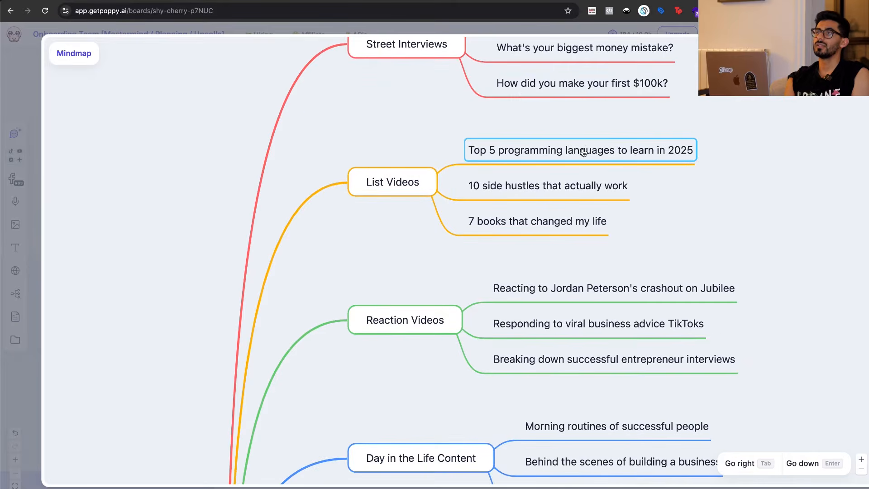
{"action": "scroll", "coordinate": [583, 152], "scroll_direction": "down", "scroll_amount": 1}
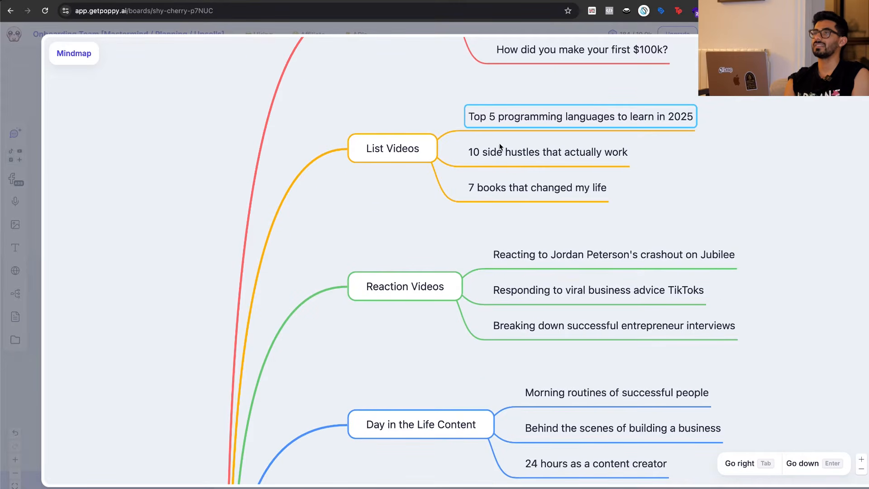
{"action": "left_click", "coordinate": [510, 160]}
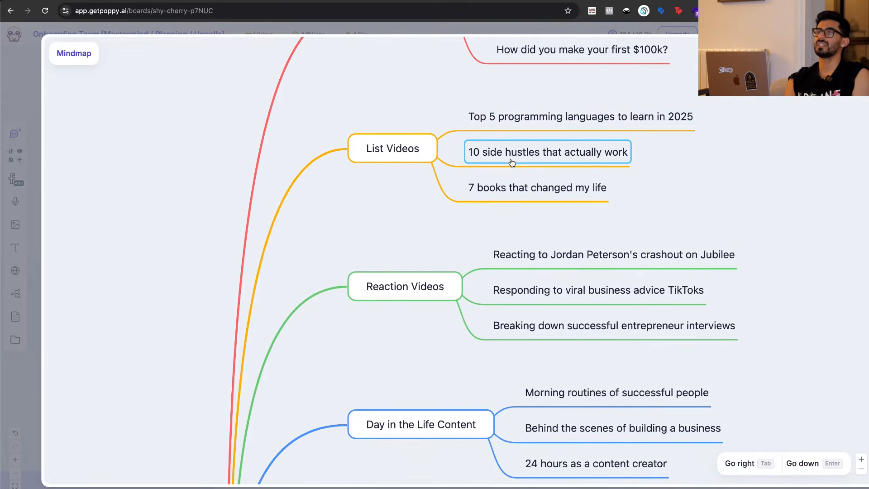
{"action": "left_click", "coordinate": [521, 192]}
{"action": "scroll", "coordinate": [743, 210], "scroll_direction": "down", "scroll_amount": 2}
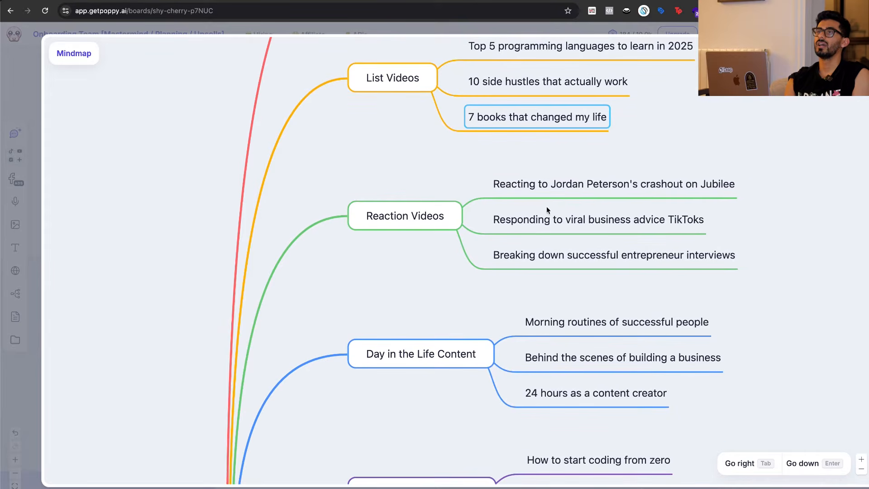
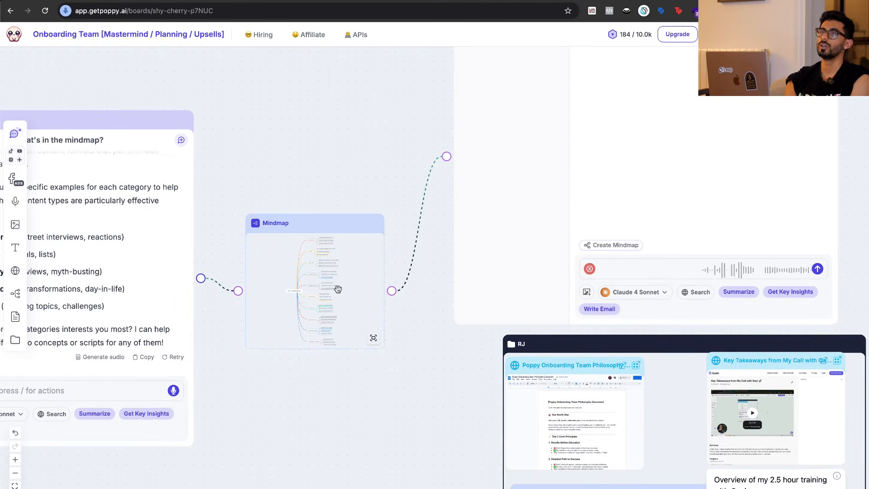
Ask the AI chat by voice for hooks for each of the first three street interview video ideas, intended as short-form content.
{"action": "left_click", "coordinate": [817, 269]}
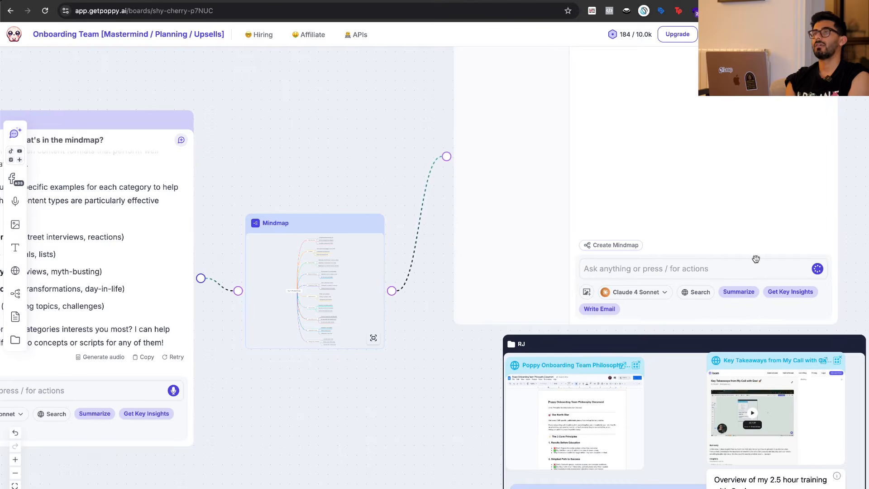
{"action": "scroll", "coordinate": [866, 211], "scroll_direction": "up", "scroll_amount": 2}
{"action": "scroll", "coordinate": [866, 211], "scroll_direction": "right", "scroll_amount": 2}
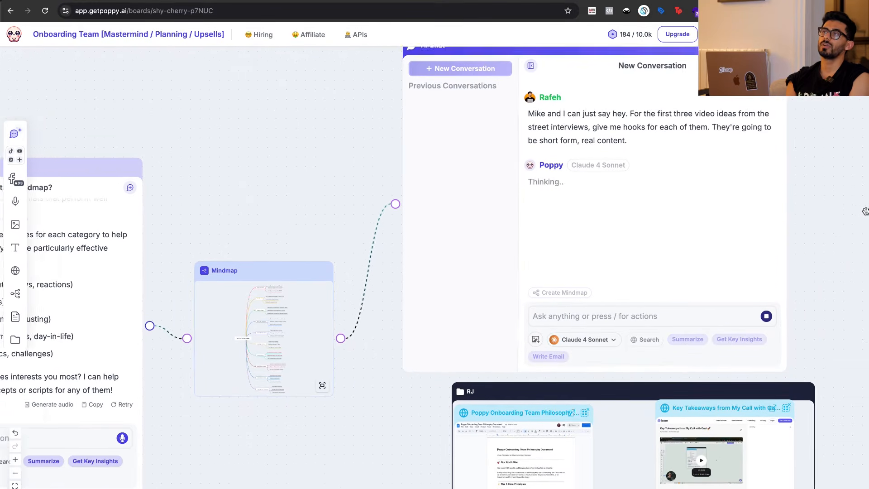
{"action": "scroll", "coordinate": [568, 168], "scroll_direction": "up", "scroll_amount": 2}
{"action": "left_click_drag", "start_coordinate": [567, 168], "coordinate": [658, 175]}
{"action": "left_click", "coordinate": [659, 176]}
{"action": "scroll", "coordinate": [658, 189], "scroll_direction": "down", "scroll_amount": 1}
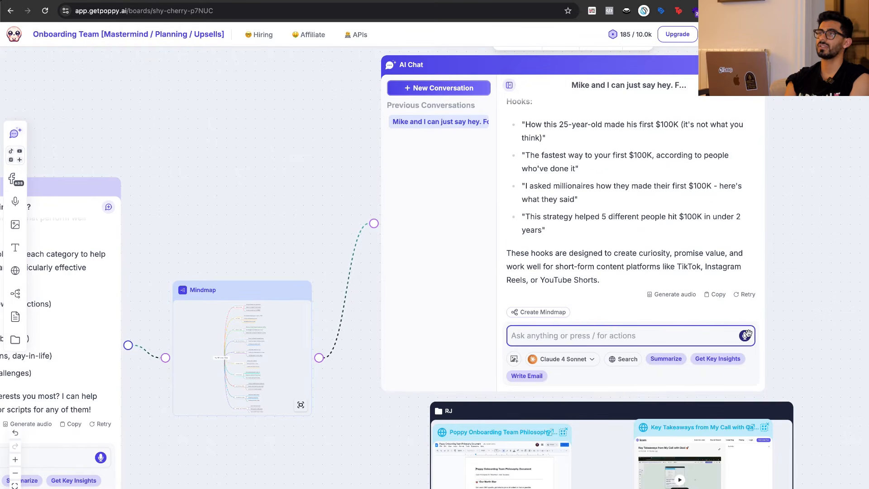
Ask the AI chat by voice for a mindmap of the top 10 content ideas with clickbait hooks, and open it enlarged.
{"action": "left_click", "coordinate": [746, 335]}
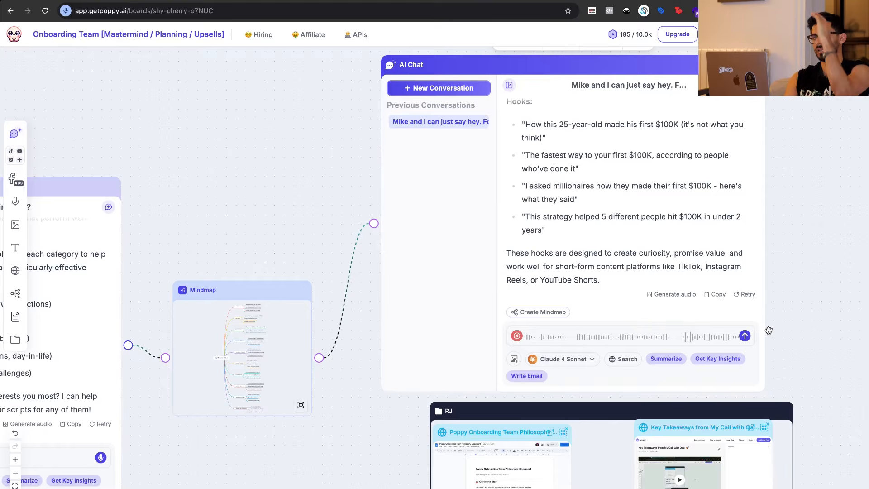
{"action": "left_click", "coordinate": [745, 336]}
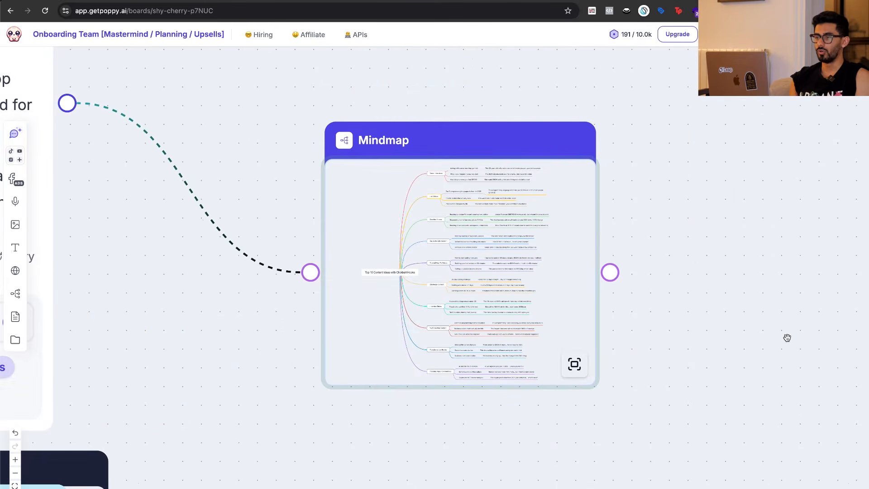
{"action": "scroll", "coordinate": [661, 332], "scroll_direction": "up", "scroll_amount": 3}
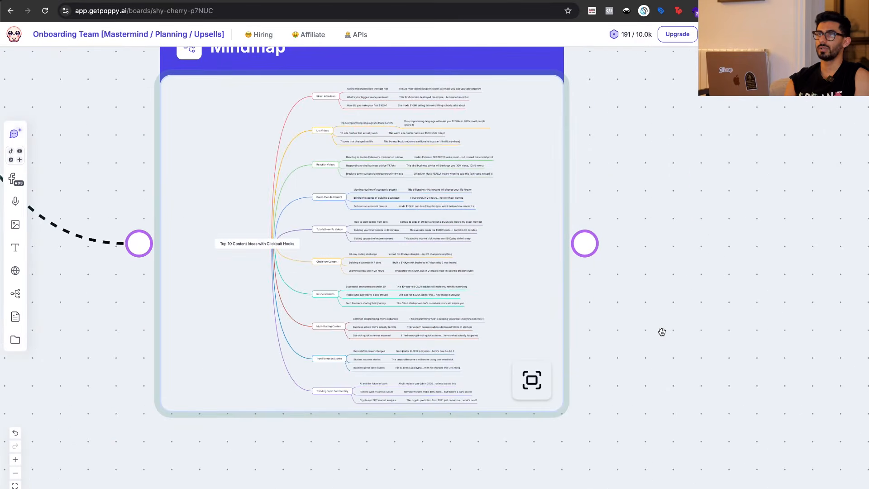
{"action": "scroll", "coordinate": [662, 331], "scroll_direction": "left", "scroll_amount": 1}
{"action": "left_click", "coordinate": [565, 304]}
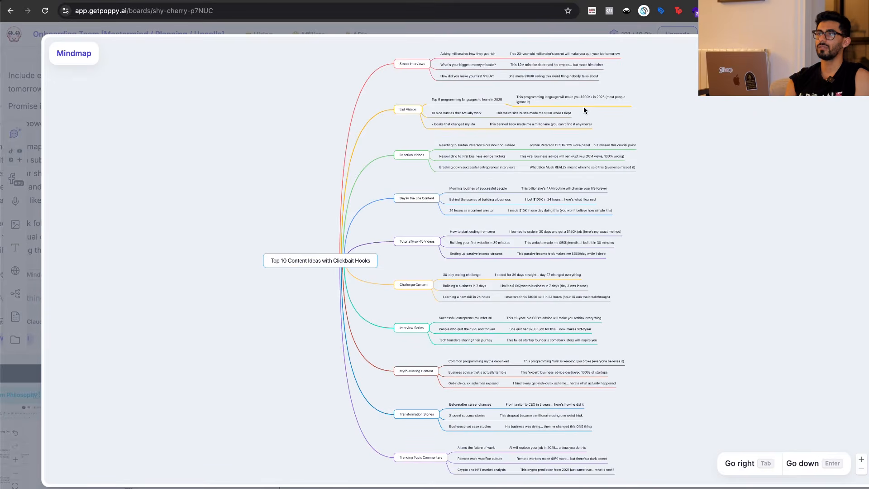
{"action": "left_click", "coordinate": [861, 459]}
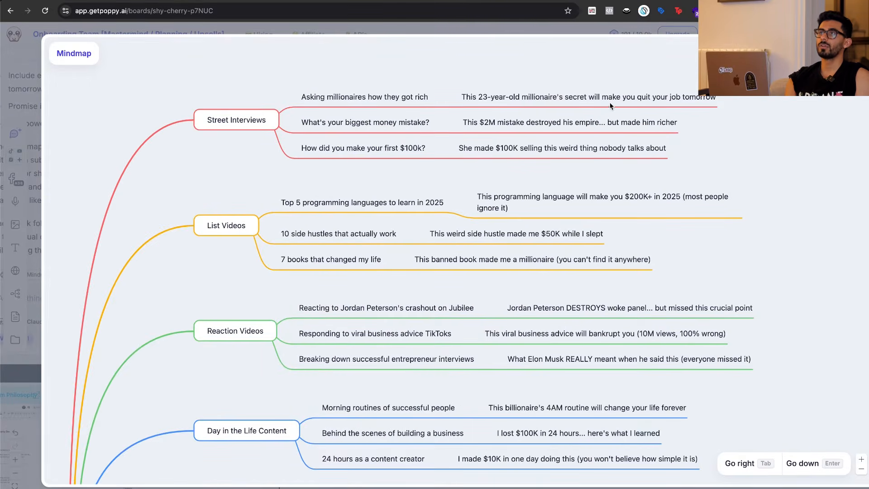
Go through the clickbait hooks of the Street Interviews branch one by one, from the millionaires idea to the first $100k idea.
{"action": "left_click", "coordinate": [610, 103]}
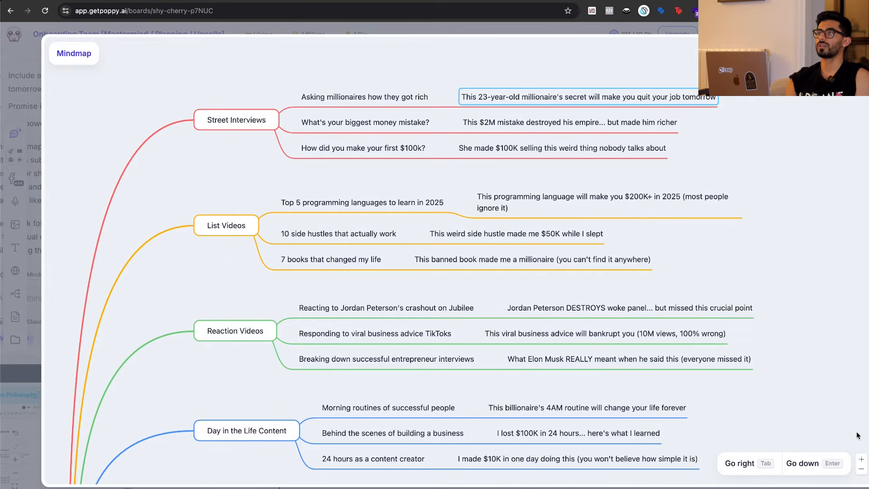
{"action": "left_click", "coordinate": [862, 459]}
{"action": "scroll", "coordinate": [801, 364], "scroll_direction": "up", "scroll_amount": 4}
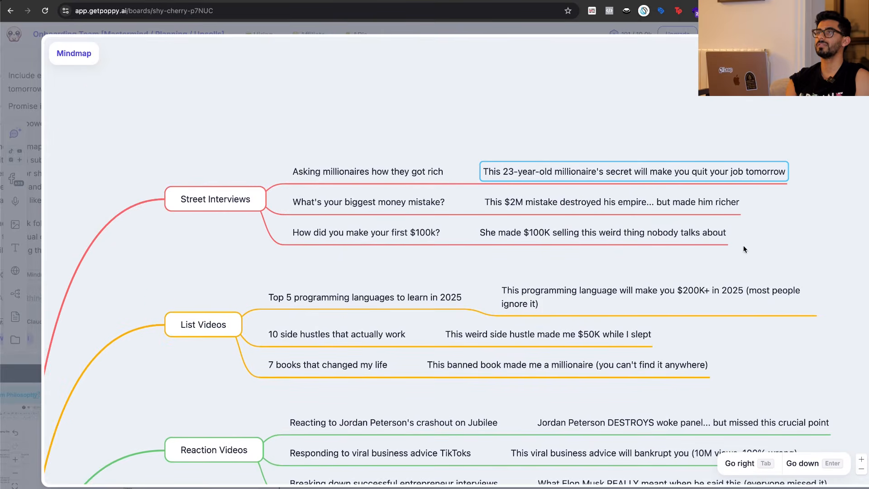
{"action": "scroll", "coordinate": [752, 207], "scroll_direction": "right", "scroll_amount": 1}
{"action": "scroll", "coordinate": [752, 206], "scroll_direction": "left", "scroll_amount": 1}
{"action": "scroll", "coordinate": [752, 207], "scroll_direction": "down", "scroll_amount": 1}
{"action": "left_click", "coordinate": [602, 194]}
{"action": "left_click", "coordinate": [427, 194]}
{"action": "left_click", "coordinate": [555, 194]}
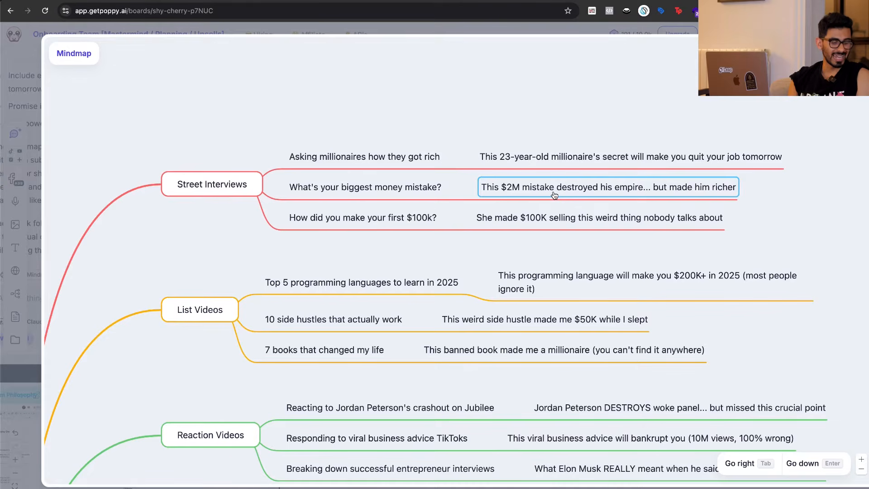
{"action": "left_click", "coordinate": [419, 218]}
{"action": "left_click", "coordinate": [512, 221]}
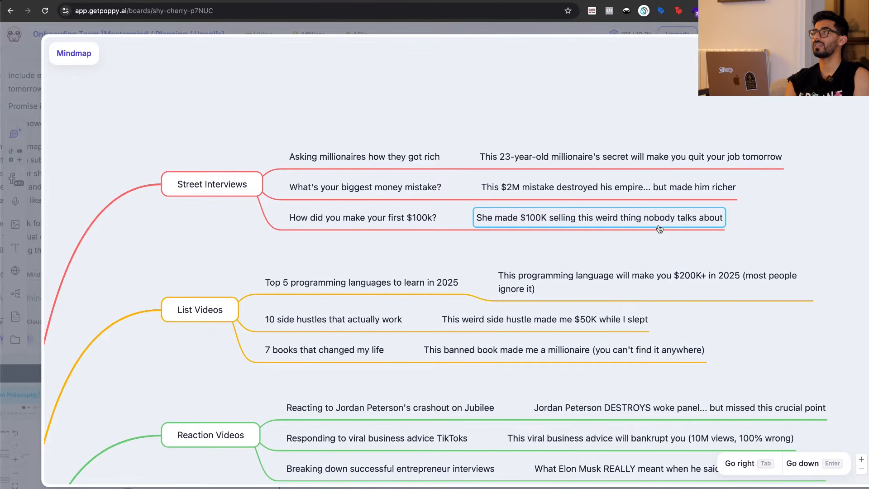
Examine the clickbait hooks under the List Videos and Reaction Videos branches.
{"action": "scroll", "coordinate": [786, 228], "scroll_direction": "down", "scroll_amount": 5}
{"action": "left_click", "coordinate": [678, 177]}
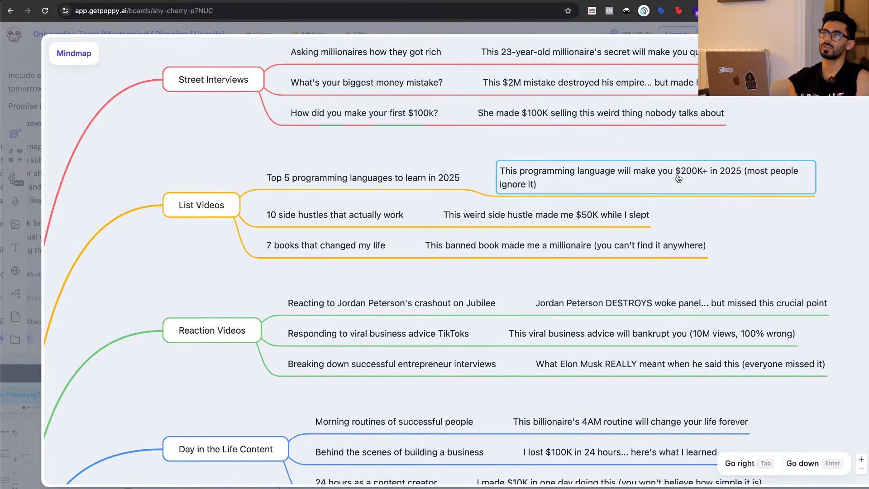
{"action": "left_click", "coordinate": [589, 248]}
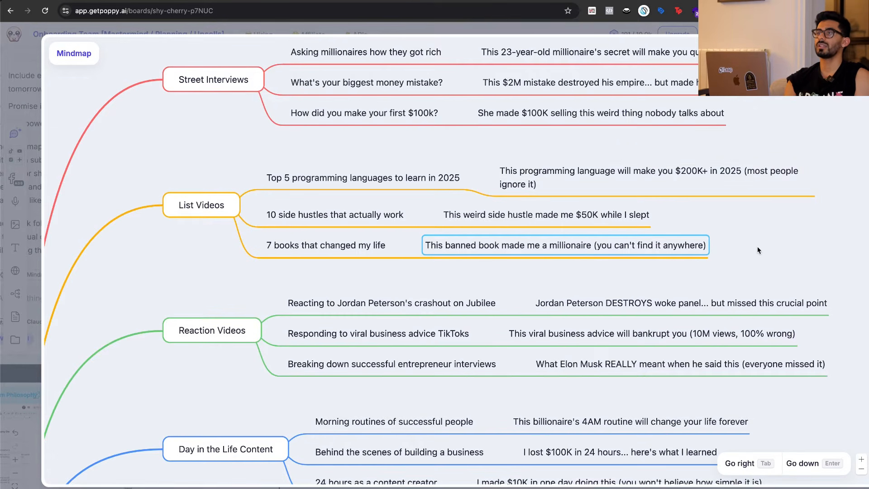
{"action": "scroll", "coordinate": [756, 247], "scroll_direction": "down", "scroll_amount": 3}
{"action": "left_click", "coordinate": [695, 243]}
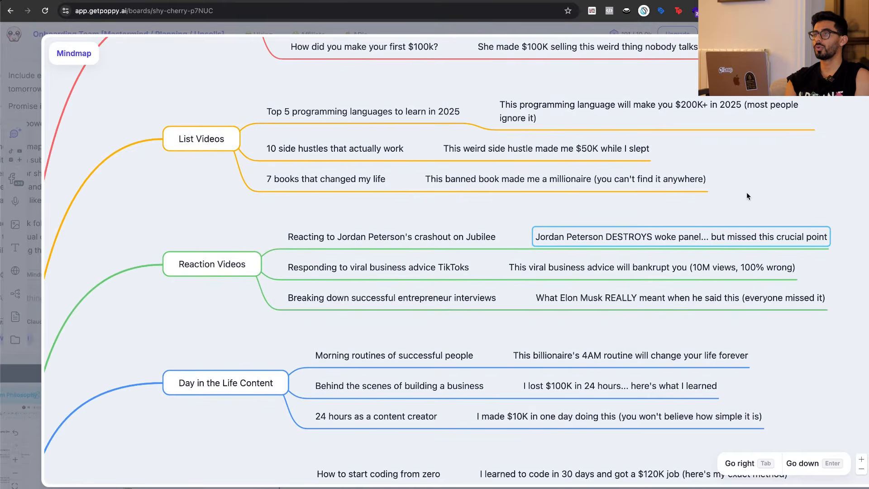
{"action": "scroll", "coordinate": [747, 196], "scroll_direction": "down", "scroll_amount": 2}
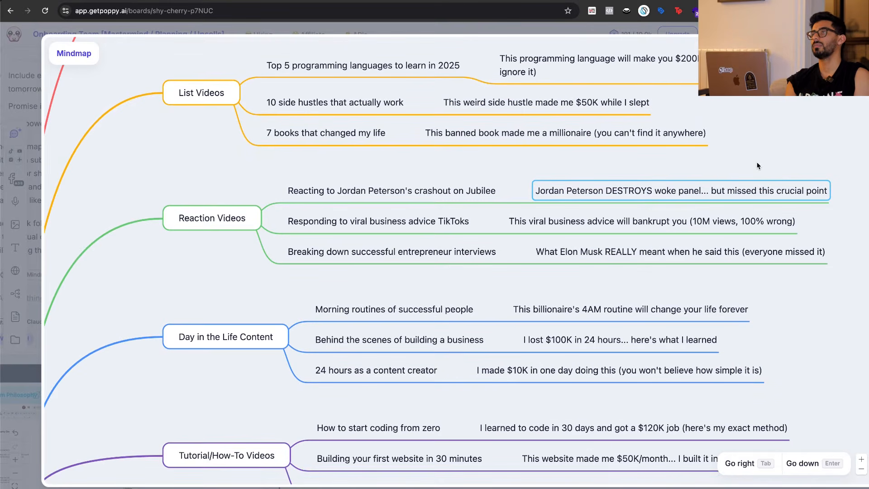
{"action": "scroll", "coordinate": [759, 165], "scroll_direction": "down", "scroll_amount": 2}
{"action": "key", "text": "Return"}
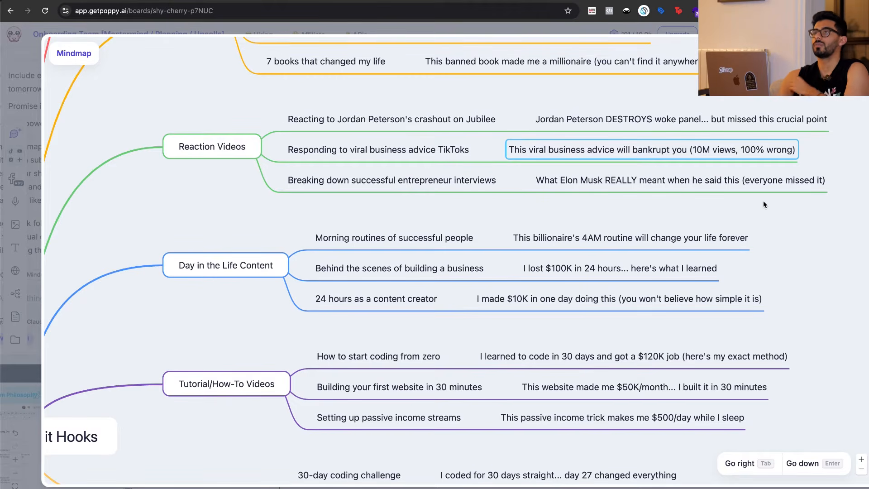
Go through the three clickbait hooks under the Day in the Life Content branch.
{"action": "scroll", "coordinate": [763, 204], "scroll_direction": "down", "scroll_amount": 3}
{"action": "left_click", "coordinate": [746, 182]}
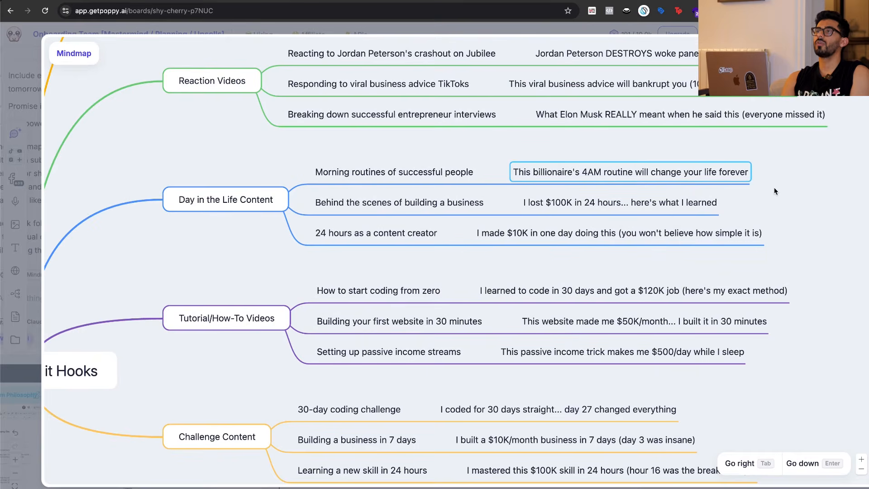
{"action": "scroll", "coordinate": [774, 190], "scroll_direction": "down", "scroll_amount": 1}
{"action": "left_click", "coordinate": [661, 182]}
{"action": "scroll", "coordinate": [799, 188], "scroll_direction": "down", "scroll_amount": 1}
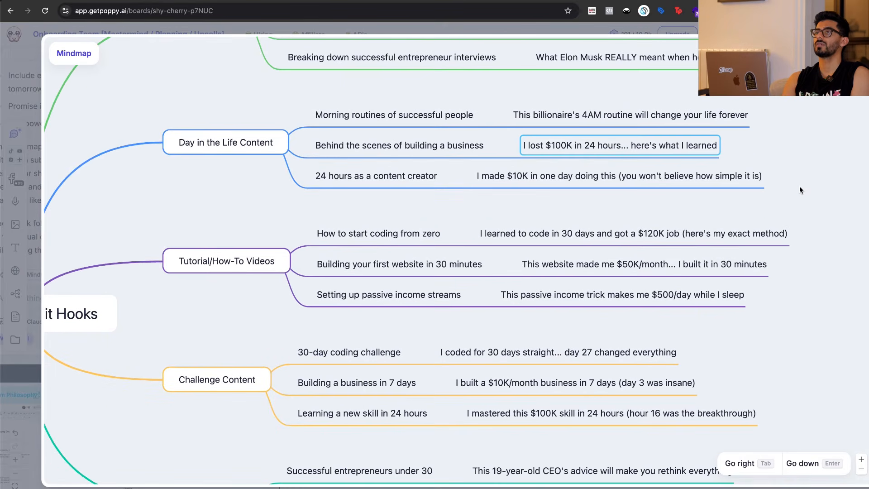
{"action": "key", "text": "Down"}
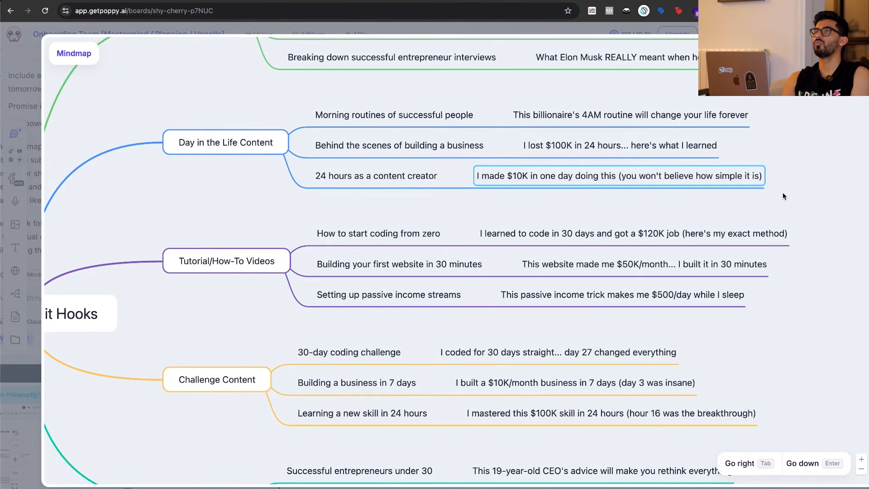
Add a star emoji in front of the Street Interviews hook about the 23-year-old millionaire's secret.
{"action": "scroll", "coordinate": [783, 196], "scroll_direction": "down", "scroll_amount": 3}
{"action": "scroll", "coordinate": [693, 206], "scroll_direction": "up", "scroll_amount": 7}
{"action": "scroll", "coordinate": [694, 206], "scroll_direction": "up", "scroll_amount": 10}
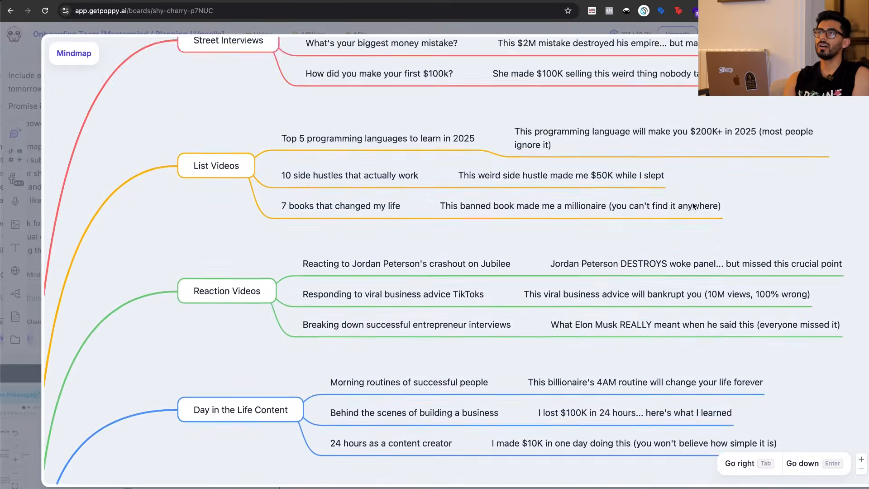
{"action": "left_click", "coordinate": [691, 183]}
{"action": "scroll", "coordinate": [733, 213], "scroll_direction": "right", "scroll_amount": 3}
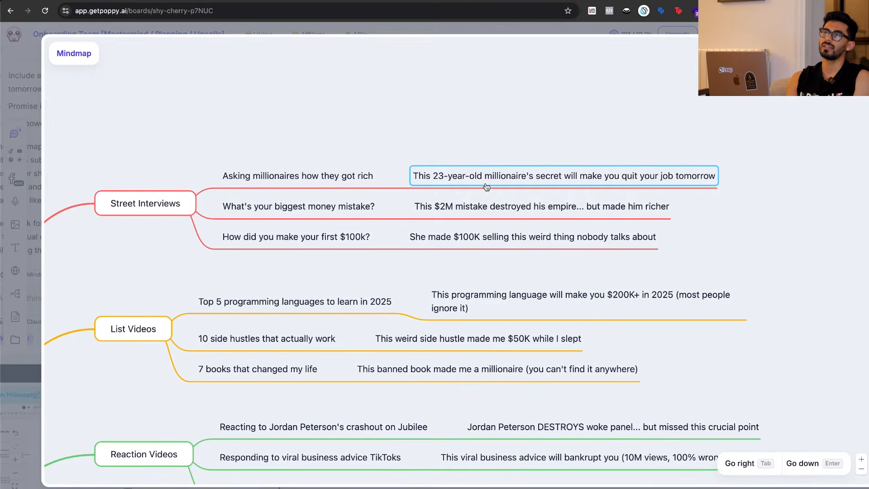
{"action": "left_click", "coordinate": [418, 175]}
{"action": "left_click", "coordinate": [419, 175]}
{"action": "type", "text": ":sta"}
{"action": "key", "text": "Return"}
Add a star emoji in front of the Street Interviews hook about the $2M mistake.
{"action": "scroll", "coordinate": [612, 134], "scroll_direction": "down", "scroll_amount": 2}
{"action": "double_click", "coordinate": [612, 134]}
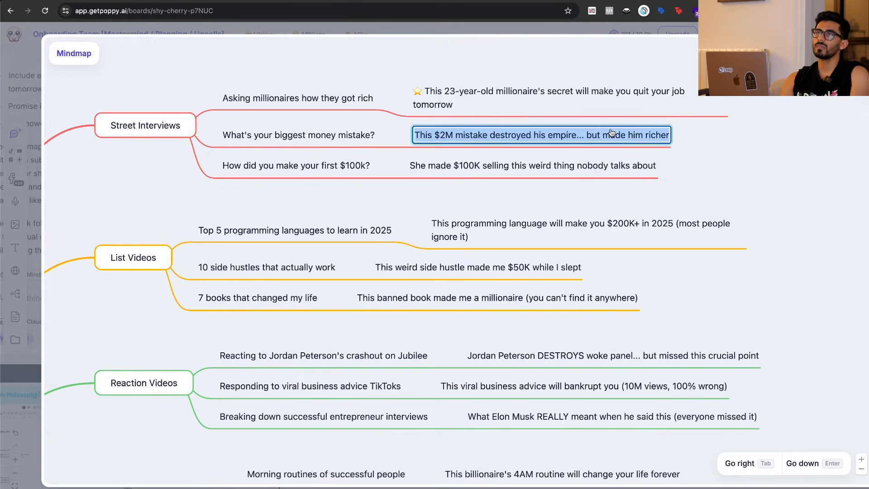
{"action": "key", "text": "Left"}
{"action": "type", "text": ":sta"}
{"action": "key", "text": "Return"}
{"action": "key", "text": "Return"}
{"action": "left_click", "coordinate": [802, 172]}
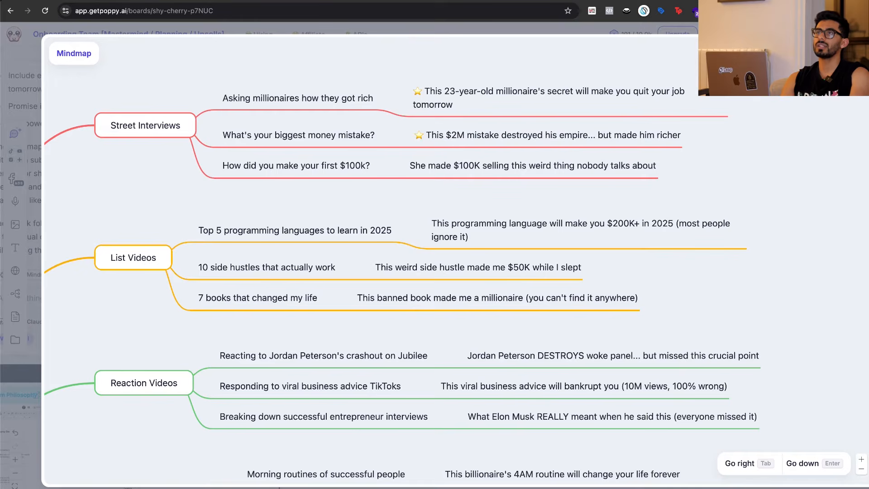
Close the mindmap, add a new AI chat beside its card and connect the mindmap to that chat.
{"action": "key", "text": "Escape"}
{"action": "left_click", "coordinate": [608, 269]}
{"action": "scroll", "coordinate": [608, 269], "scroll_direction": "right", "scroll_amount": 2}
{"action": "key", "text": "c"}
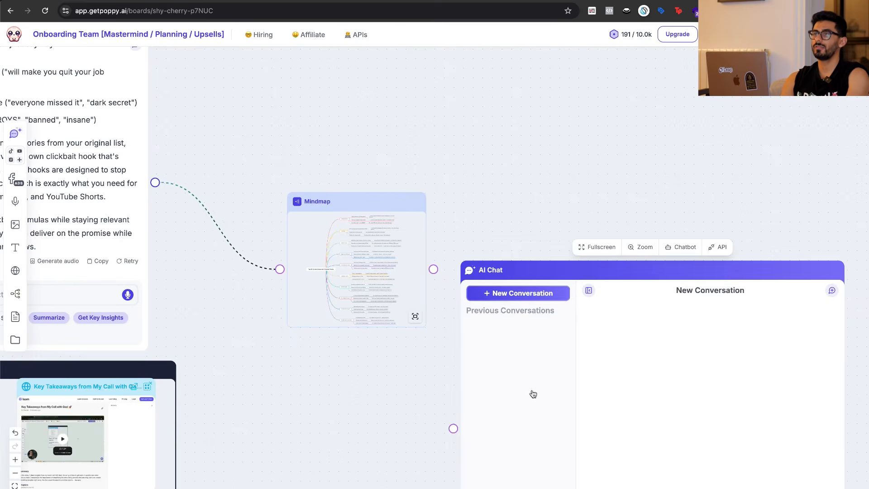
{"action": "left_click_drag", "start_coordinate": [536, 386], "coordinate": [555, 196]}
{"action": "left_click_drag", "start_coordinate": [433, 269], "coordinate": [488, 240]}
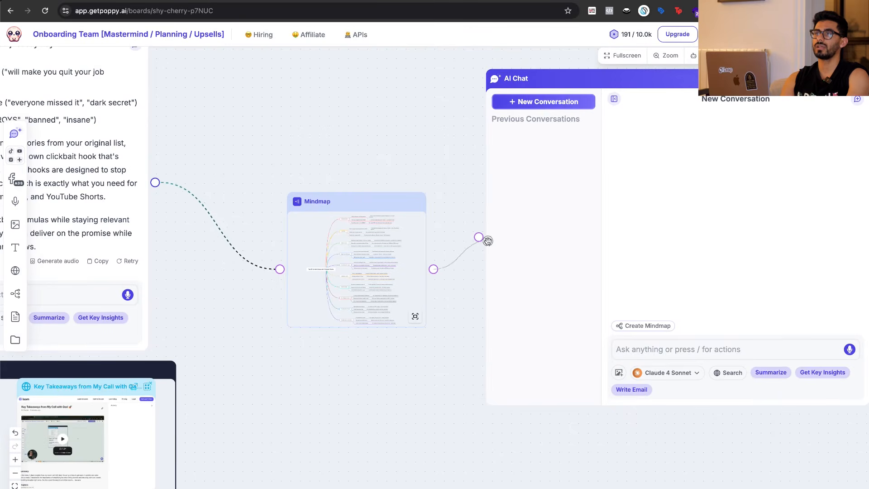
Ask the new AI chat by voice to expand the starred ideas and give alternative hooks for them.
{"action": "left_click", "coordinate": [850, 349]}
{"action": "scroll", "coordinate": [850, 416], "scroll_direction": "right", "scroll_amount": 2}
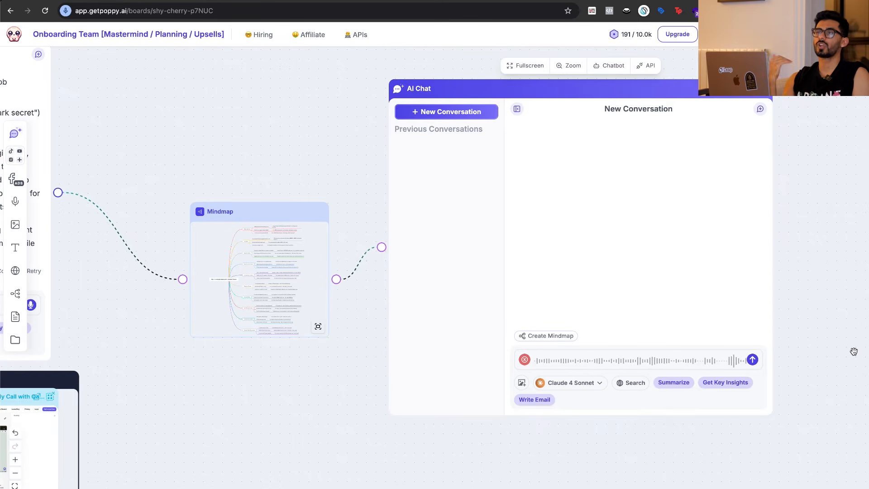
{"action": "left_click", "coordinate": [752, 360]}
{"action": "scroll", "coordinate": [799, 346], "scroll_direction": "right", "scroll_amount": 1}
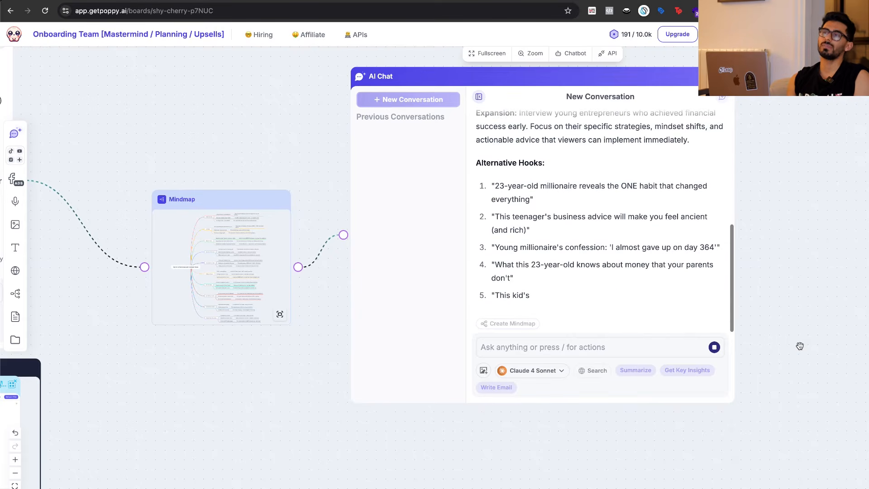
Try to request a mindmap from the chat with the Create Mindmap slash command.
{"action": "left_click", "coordinate": [526, 351]}
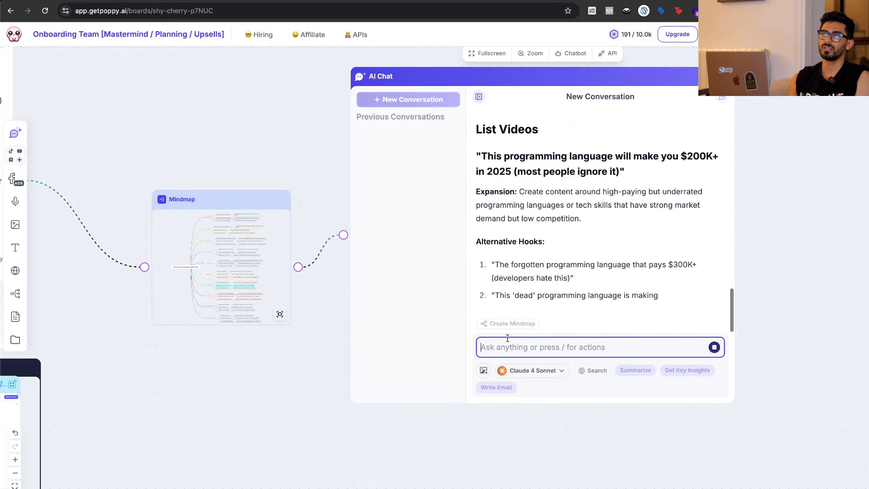
{"action": "type", "text": "/"}
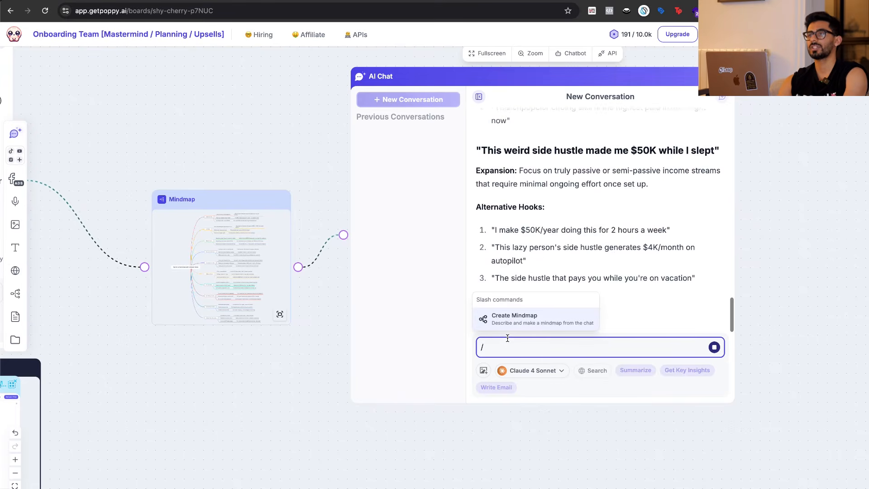
{"action": "scroll", "coordinate": [507, 338], "scroll_direction": "up", "scroll_amount": 5}
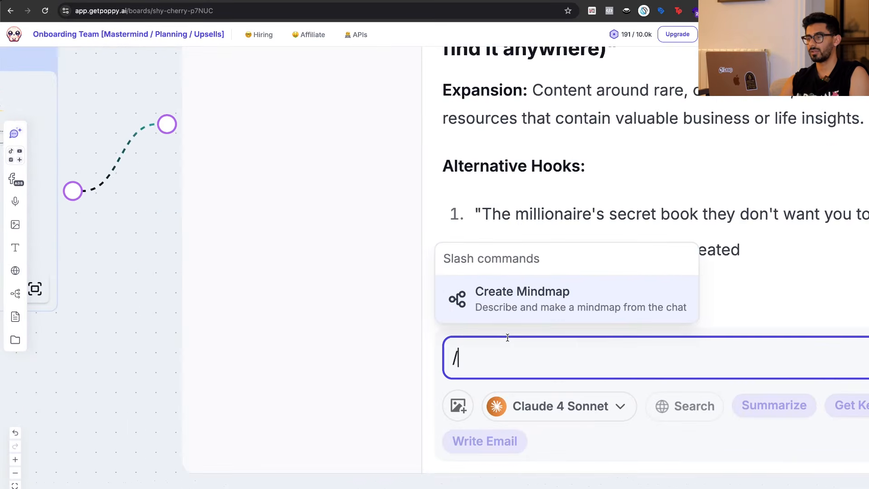
{"action": "key", "text": "Return"}
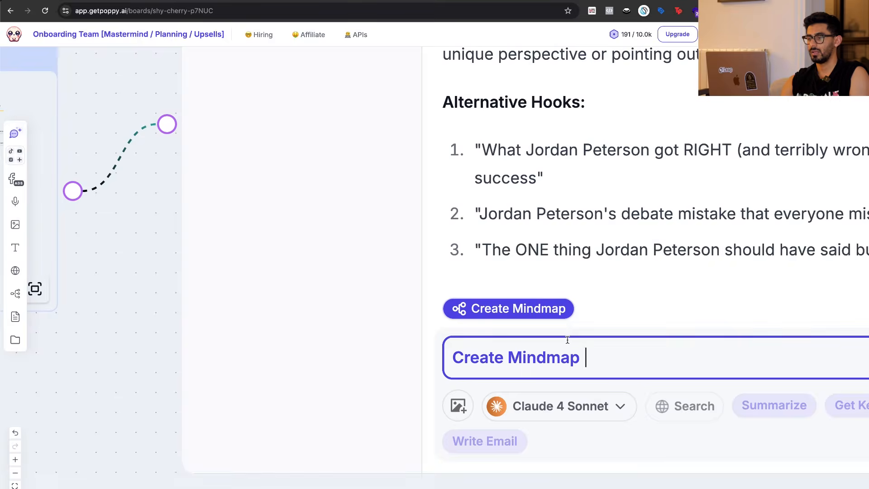
{"action": "key", "text": "Return"}
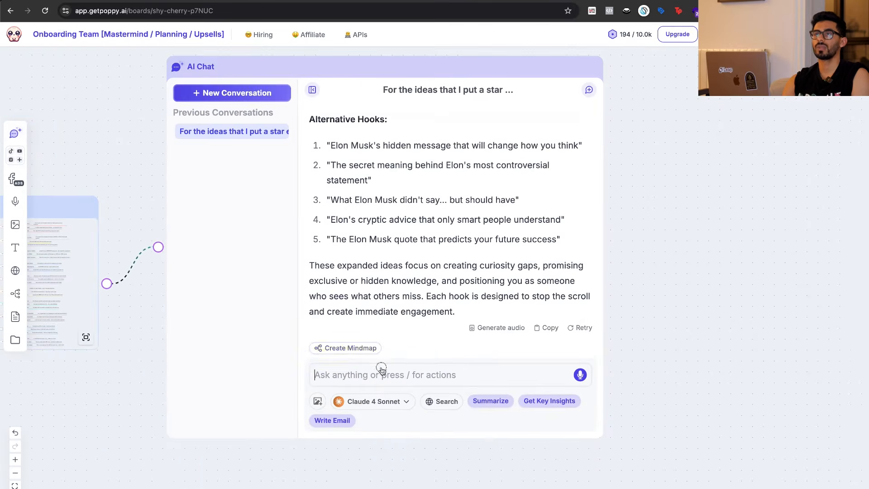
Prompt the AI chat to "turn that into a mindmap".
{"action": "left_click", "coordinate": [382, 371]}
{"action": "type", "text": "turn that into m"}
{"action": "type", "text": "mindmpa"}
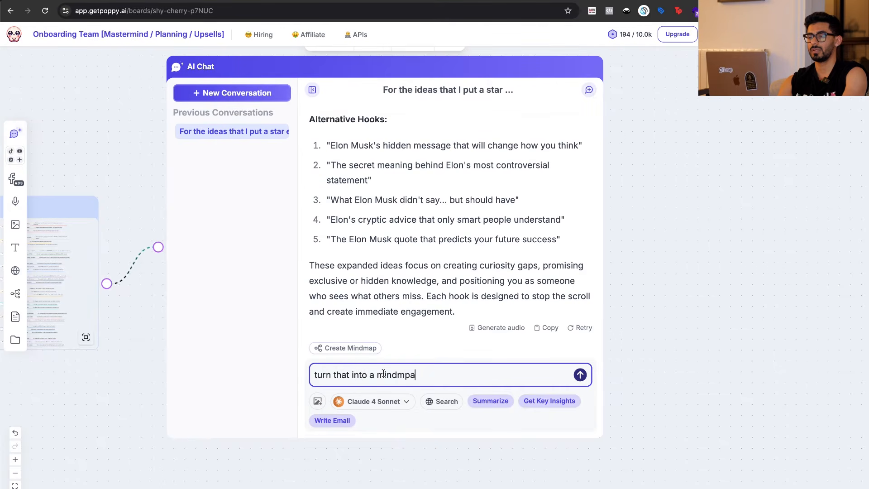
{"action": "key", "text": "BackSpace"}
{"action": "key", "text": "BackSpace"}
{"action": "type", "text": "ap"}
{"action": "key", "text": "Return"}
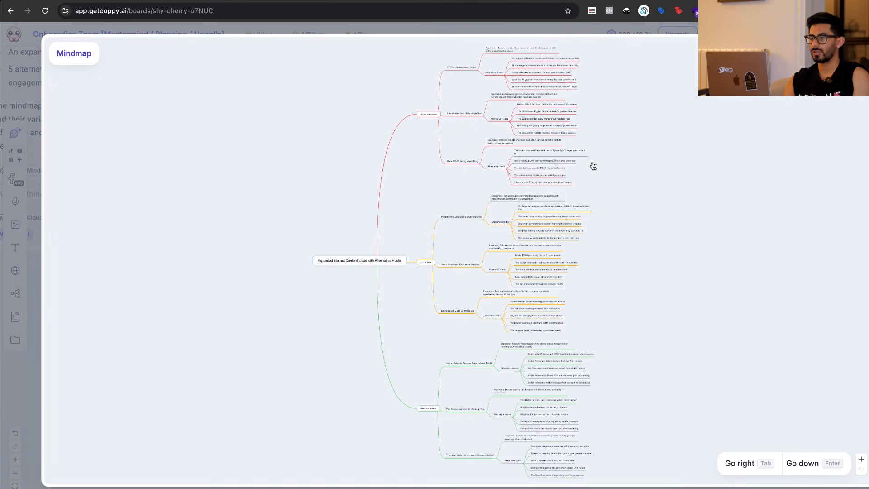
Examine the expanded mindmap, reading the alternative hooks under the "$2M Mistake That Made Him Richer" idea in Street Interviews.
{"action": "left_click", "coordinate": [861, 459]}
{"action": "left_click", "coordinate": [862, 459]}
{"action": "scroll", "coordinate": [806, 342], "scroll_direction": "right", "scroll_amount": 1}
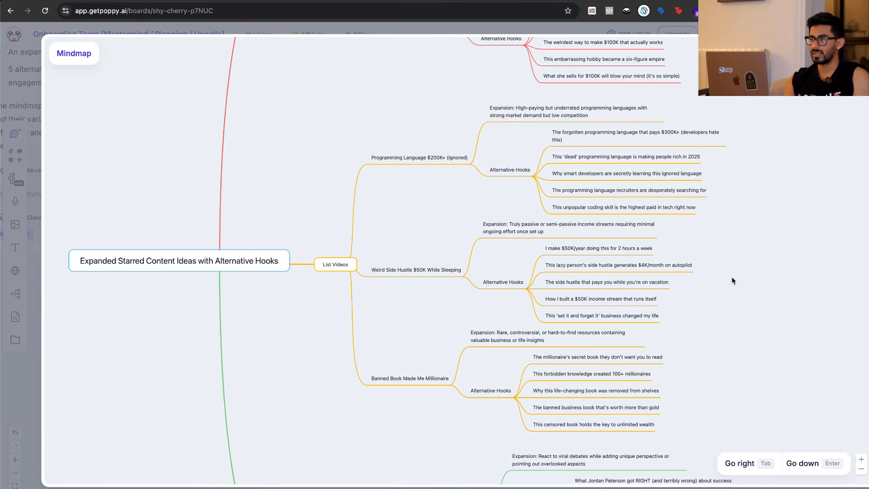
{"action": "scroll", "coordinate": [731, 276], "scroll_direction": "up", "scroll_amount": 9}
{"action": "scroll", "coordinate": [658, 264], "scroll_direction": "down", "scroll_amount": 1}
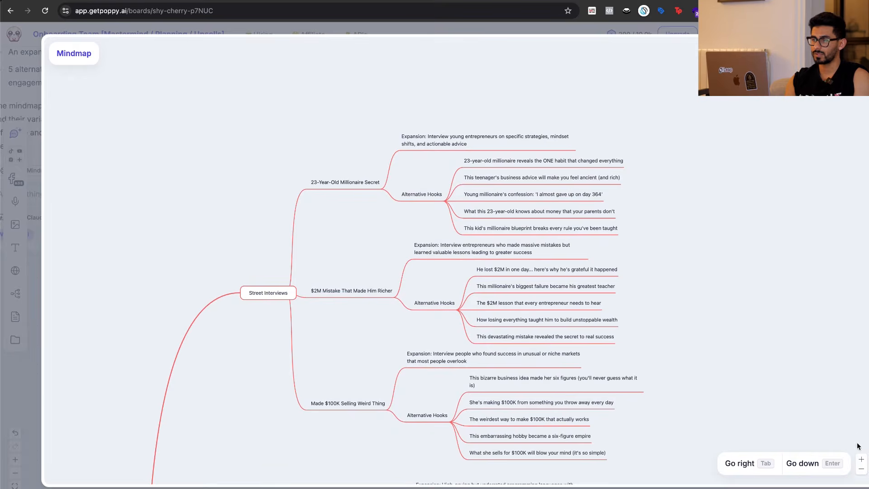
{"action": "left_click", "coordinate": [862, 460]}
{"action": "scroll", "coordinate": [830, 315], "scroll_direction": "down", "scroll_amount": 3}
{"action": "left_click", "coordinate": [332, 194]}
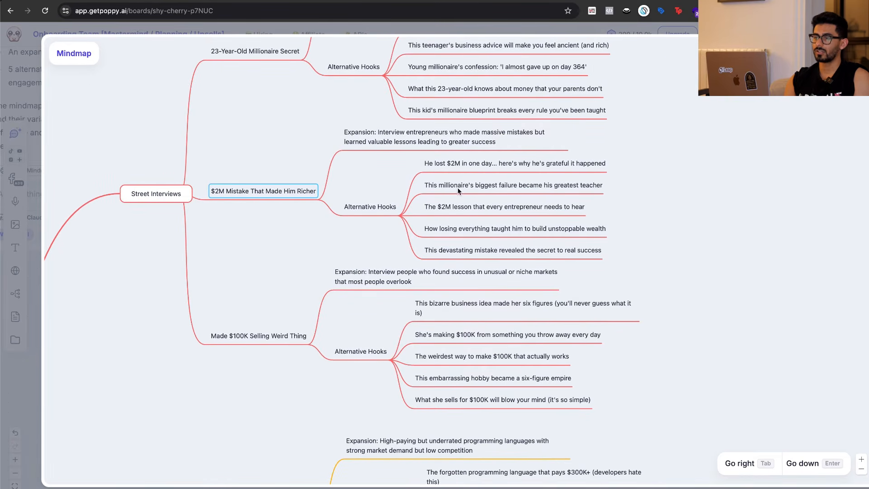
{"action": "left_click", "coordinate": [452, 164]}
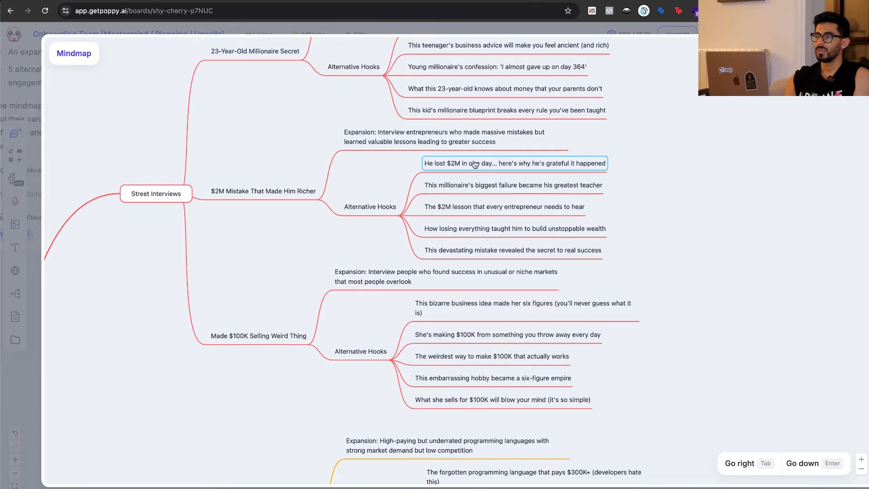
{"action": "left_click", "coordinate": [862, 459]}
{"action": "scroll", "coordinate": [634, 199], "scroll_direction": "up", "scroll_amount": 2}
{"action": "left_click", "coordinate": [523, 165]}
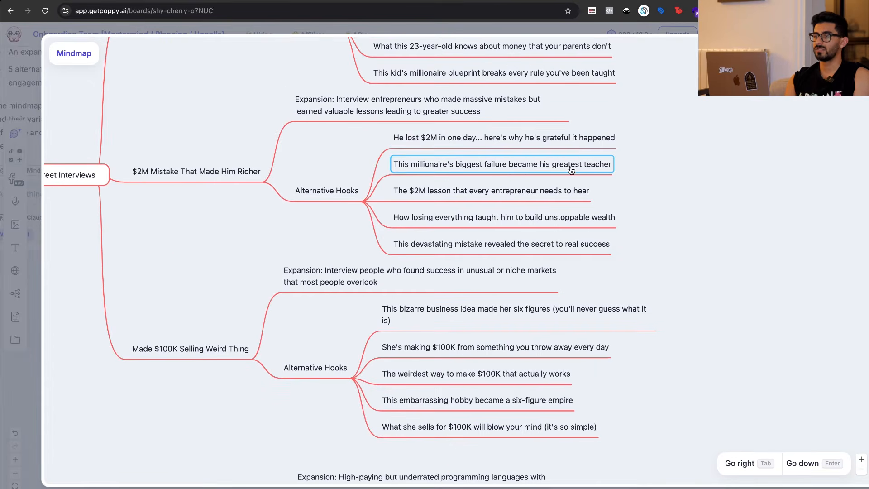
{"action": "left_click", "coordinate": [461, 196]}
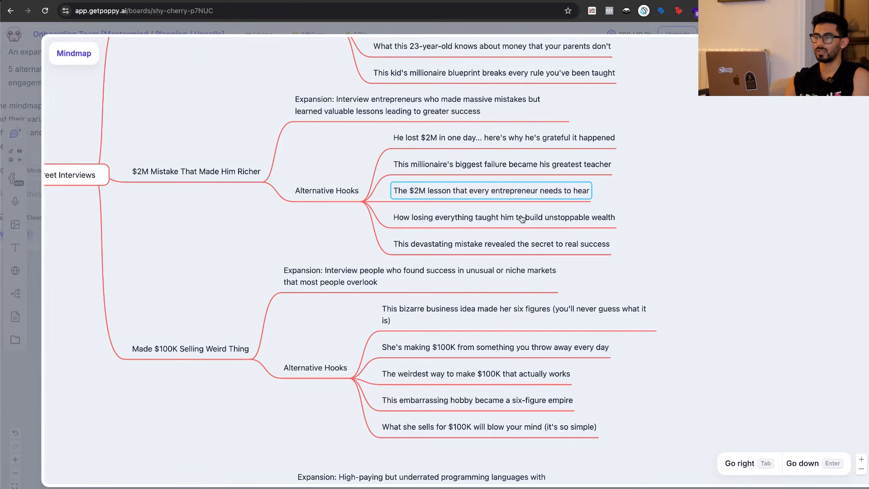
{"action": "left_click", "coordinate": [486, 249]}
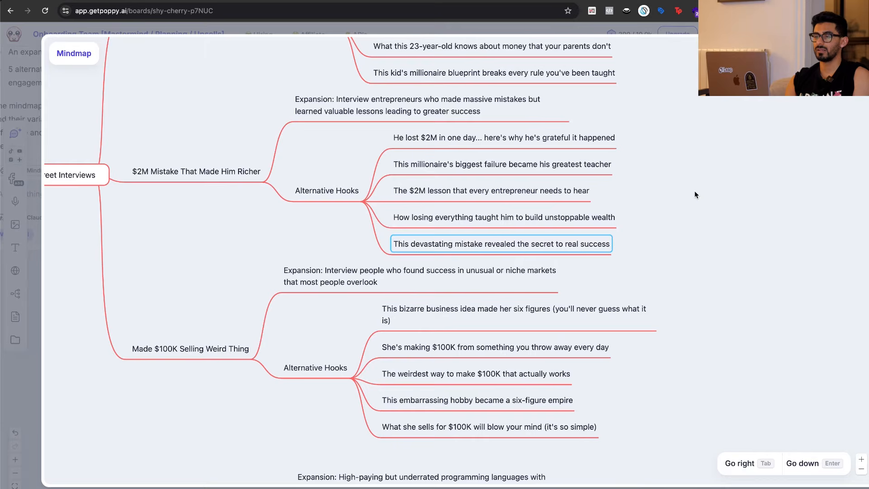
{"action": "scroll", "coordinate": [695, 192], "scroll_direction": "down", "scroll_amount": 1}
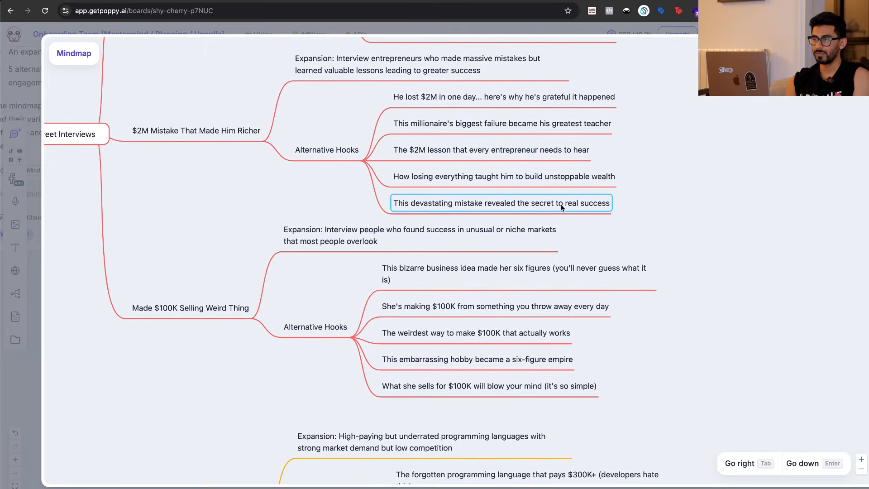
Review the alternative hooks under the "Made $100K Selling Weird Thing" idea.
{"action": "scroll", "coordinate": [721, 224], "scroll_direction": "down", "scroll_amount": 2}
{"action": "left_click", "coordinate": [314, 256]}
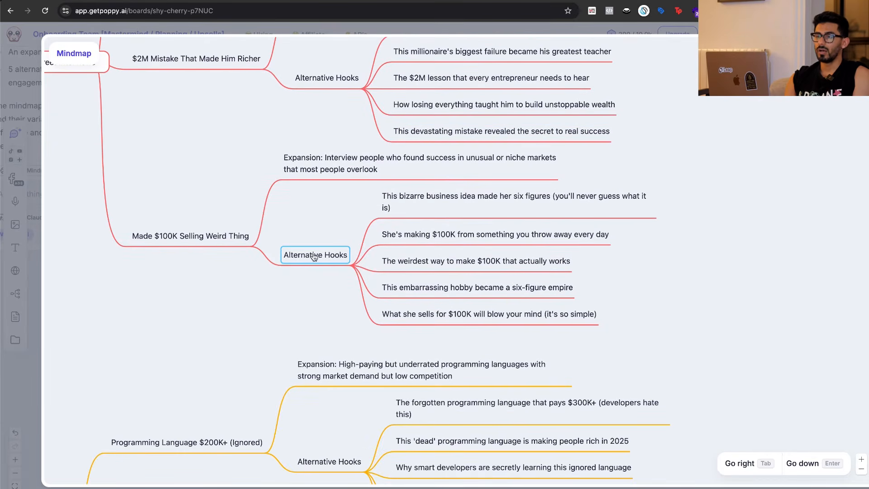
{"action": "left_click", "coordinate": [203, 243]}
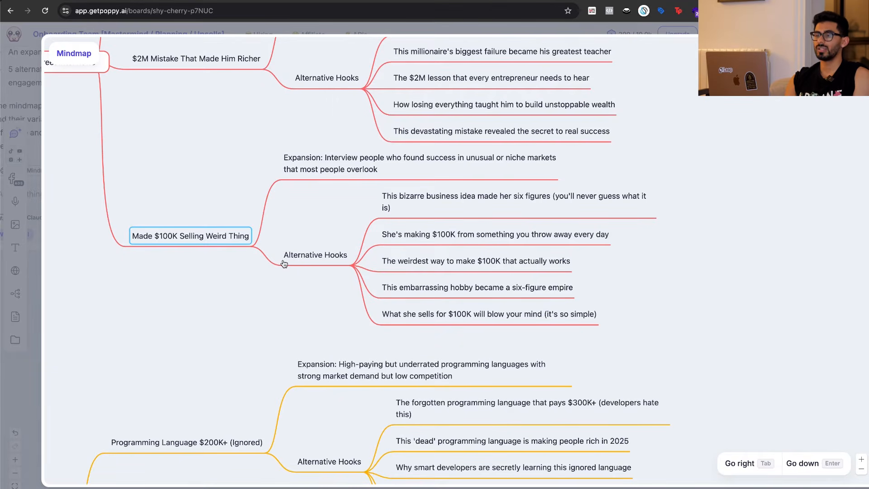
{"action": "left_click", "coordinate": [430, 267]}
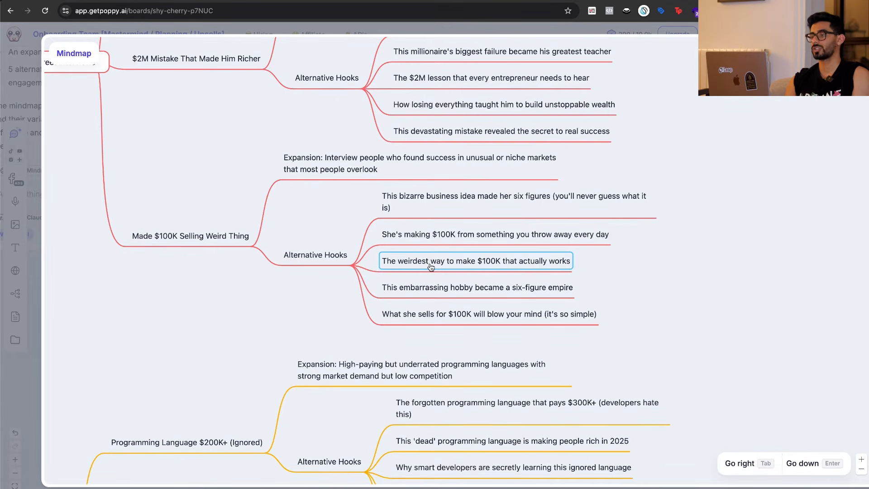
{"action": "left_click", "coordinate": [427, 239]}
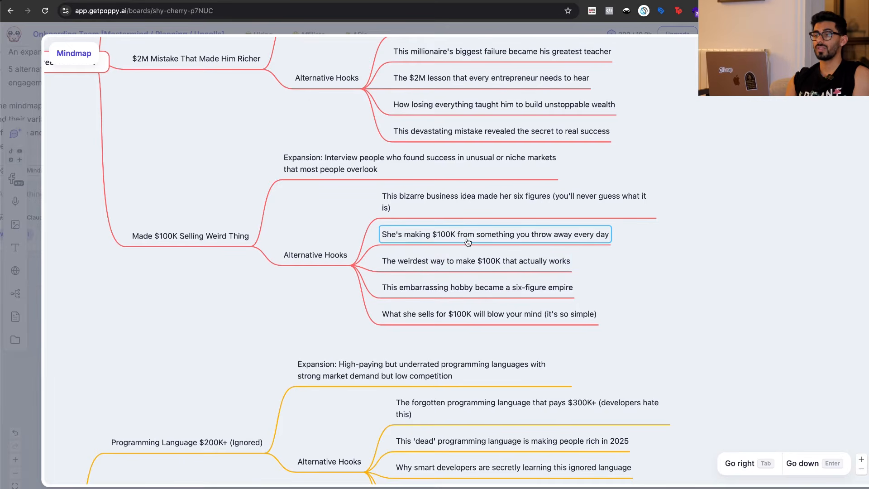
{"action": "double_click", "coordinate": [495, 240]}
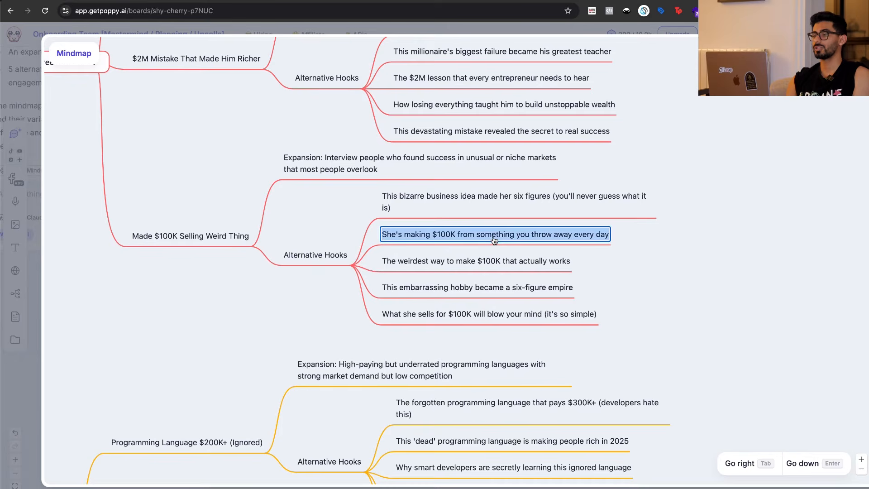
{"action": "double_click", "coordinate": [554, 315]}
{"action": "left_click", "coordinate": [631, 272]}
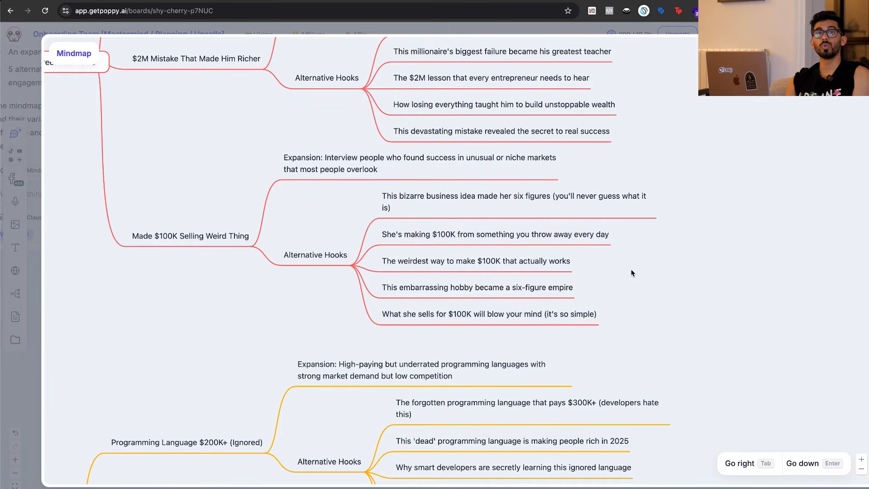
Look through the "23-Year-Old Millionaire Secret" hooks and the List Videos and Reaction Videos branches of the mindmap.
{"action": "scroll", "coordinate": [631, 269], "scroll_direction": "up", "scroll_amount": 7}
{"action": "double_click", "coordinate": [434, 228]}
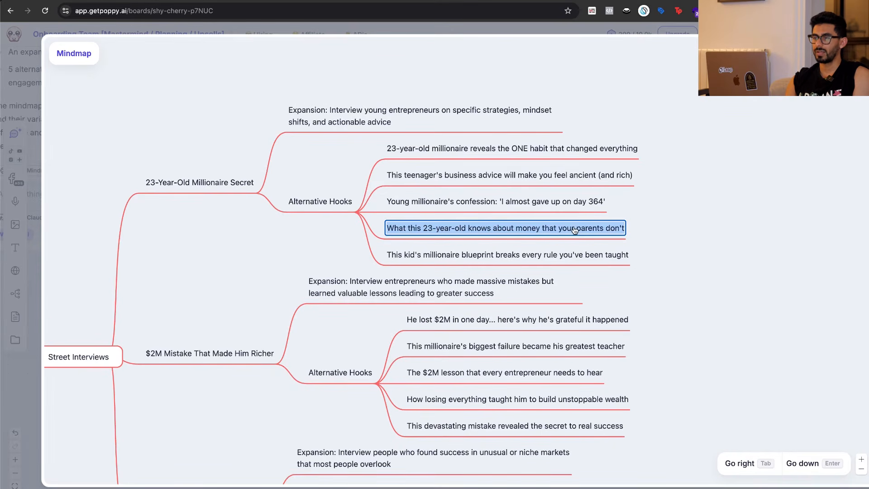
{"action": "scroll", "coordinate": [293, 279], "scroll_direction": "down", "scroll_amount": 10}
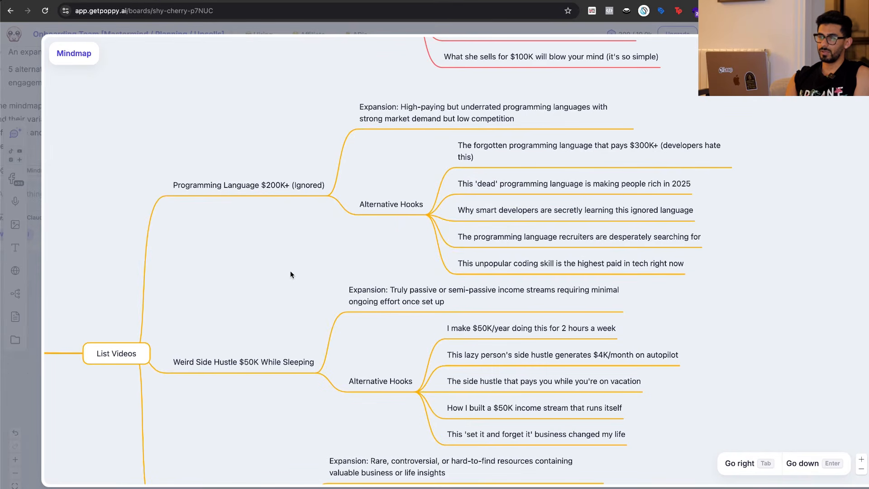
{"action": "scroll", "coordinate": [288, 275], "scroll_direction": "down", "scroll_amount": 14}
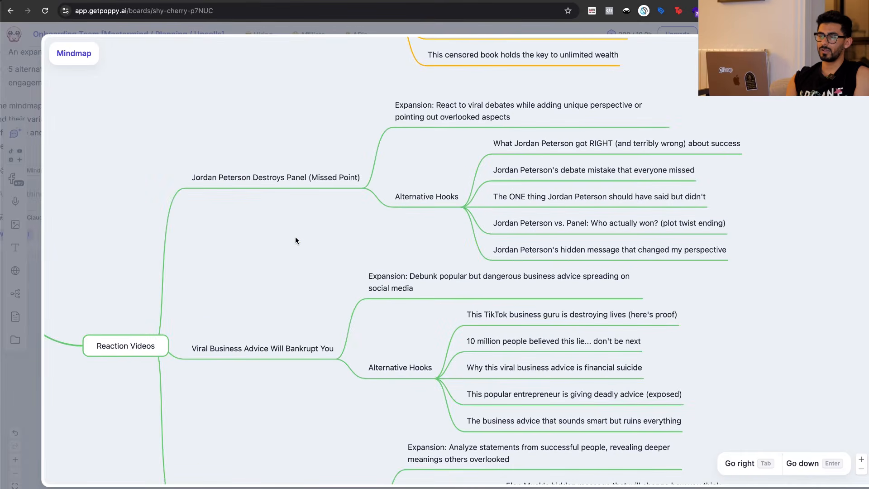
{"action": "scroll", "coordinate": [295, 240], "scroll_direction": "down", "scroll_amount": 8}
{"action": "scroll", "coordinate": [295, 240], "scroll_direction": "up", "scroll_amount": 11}
{"action": "scroll", "coordinate": [303, 151], "scroll_direction": "up", "scroll_amount": 12}
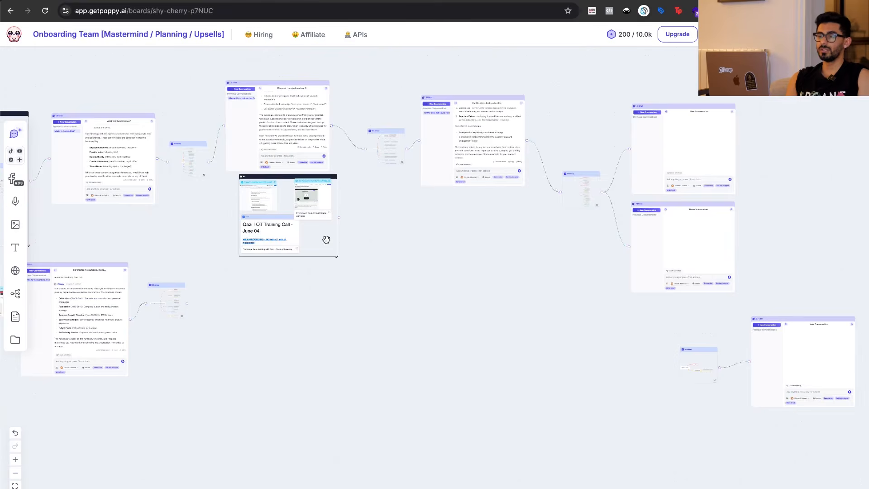
Close the mindmap and examine the training call transcript inside the board's group of onboarding training resources.
{"action": "scroll", "coordinate": [326, 240], "scroll_direction": "up", "scroll_amount": 2}
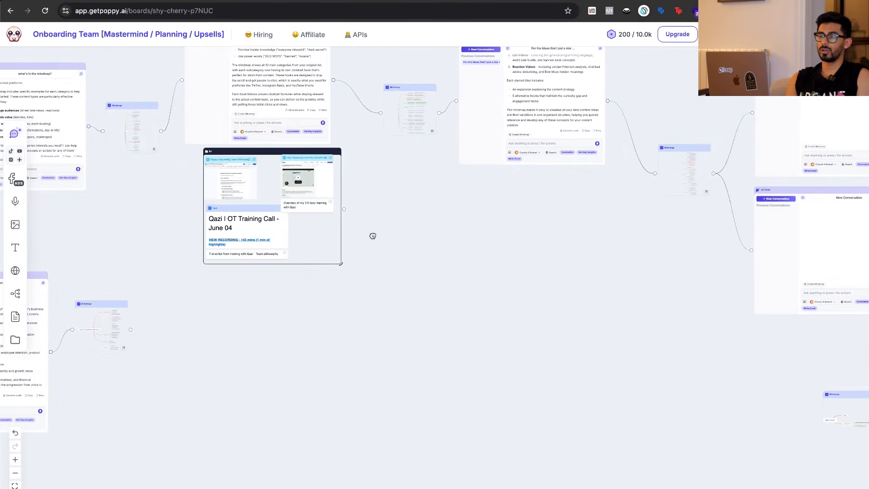
{"action": "scroll", "coordinate": [372, 234], "scroll_direction": "up", "scroll_amount": 8}
{"action": "scroll", "coordinate": [373, 235], "scroll_direction": "left", "scroll_amount": 3}
{"action": "scroll", "coordinate": [385, 232], "scroll_direction": "left", "scroll_amount": 4}
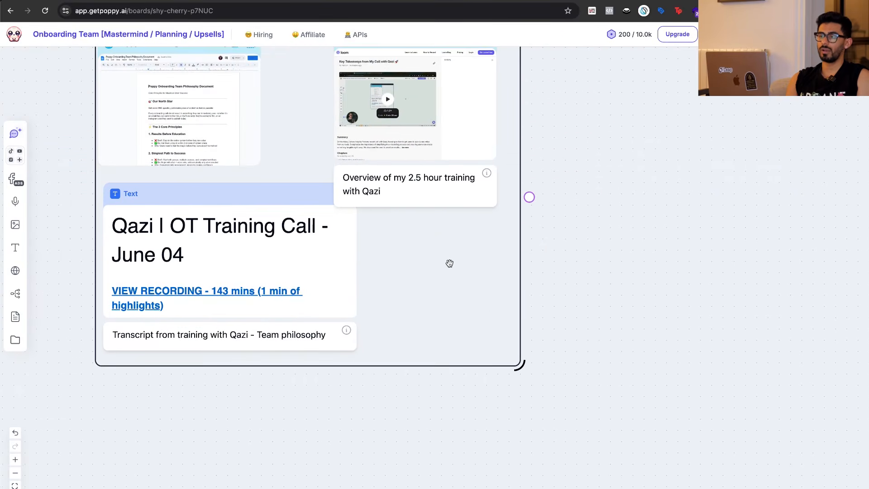
{"action": "scroll", "coordinate": [448, 261], "scroll_direction": "up", "scroll_amount": 3}
{"action": "scroll", "coordinate": [446, 267], "scroll_direction": "left", "scroll_amount": 2}
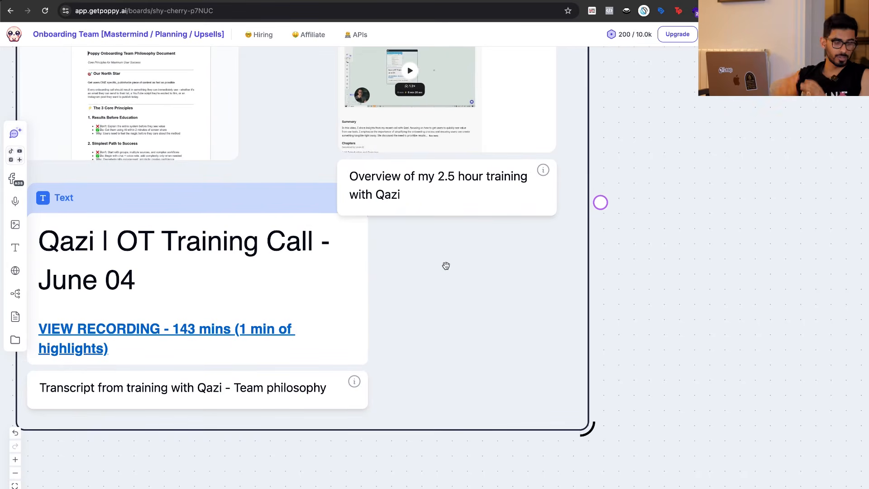
{"action": "left_click", "coordinate": [227, 299]}
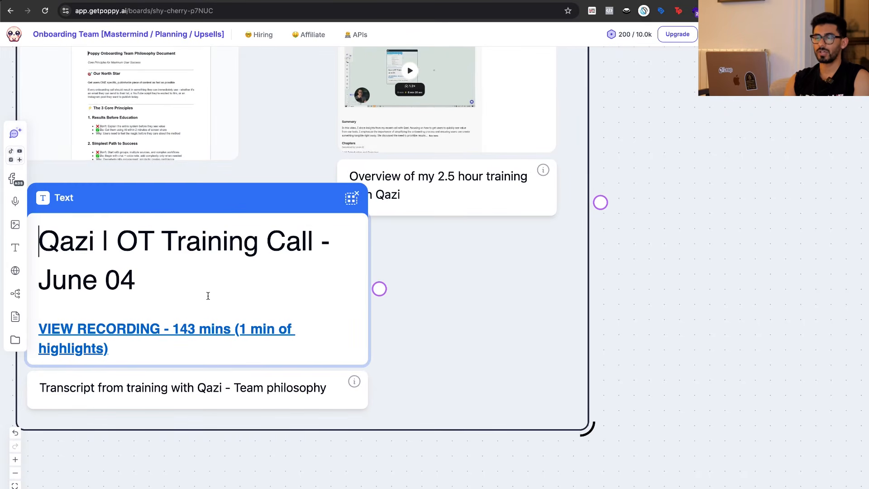
{"action": "scroll", "coordinate": [209, 295], "scroll_direction": "down", "scroll_amount": 15}
{"action": "scroll", "coordinate": [208, 296], "scroll_direction": "up", "scroll_amount": 15}
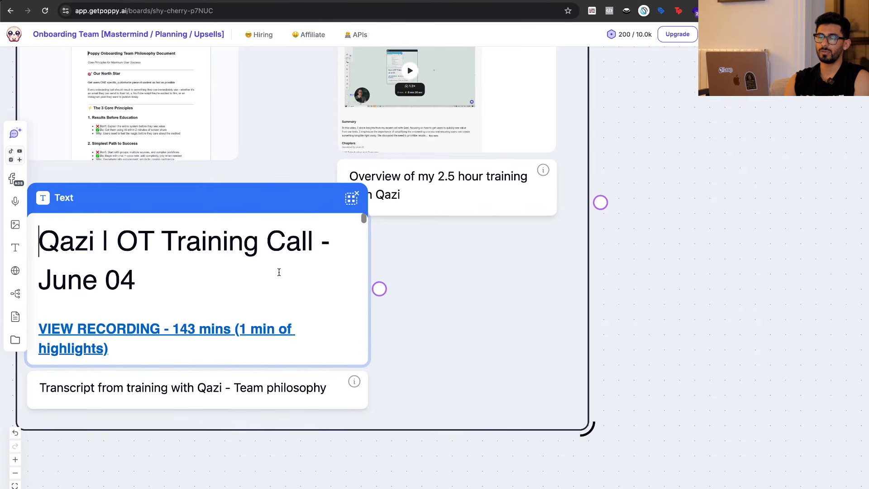
Add a new AI chat beside the onboarding training group and connect the group to that chat.
{"action": "left_click", "coordinate": [704, 280]}
{"action": "scroll", "coordinate": [704, 280], "scroll_direction": "down", "scroll_amount": 3}
{"action": "scroll", "coordinate": [704, 281], "scroll_direction": "right", "scroll_amount": 2}
{"action": "scroll", "coordinate": [705, 281], "scroll_direction": "up", "scroll_amount": 1}
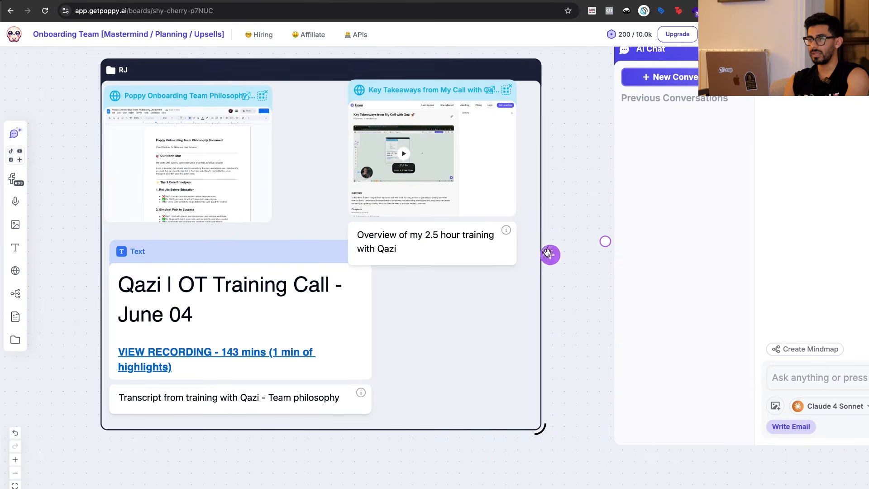
{"action": "left_click_drag", "start_coordinate": [550, 255], "coordinate": [606, 241]}
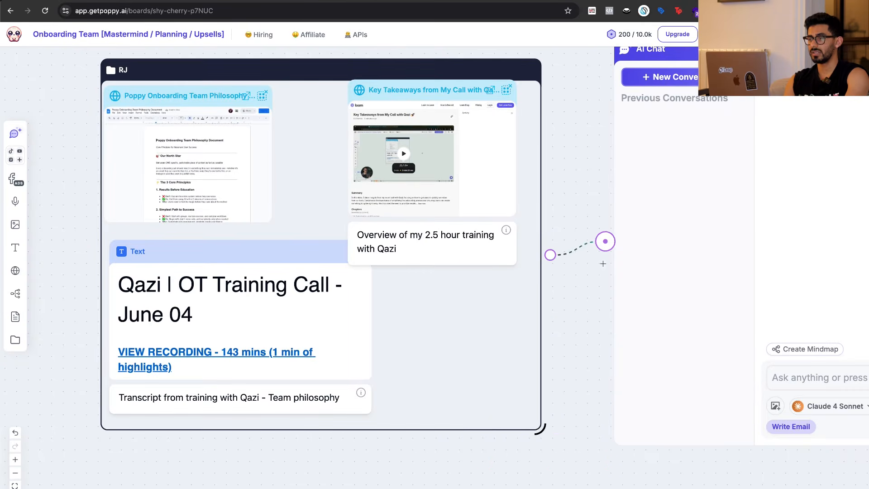
Ask the new AI chat by voice to build a mind map of the onboarding philosophy from the connected training resources.
{"action": "scroll", "coordinate": [541, 480], "scroll_direction": "right", "scroll_amount": 3}
{"action": "left_click", "coordinate": [659, 378]}
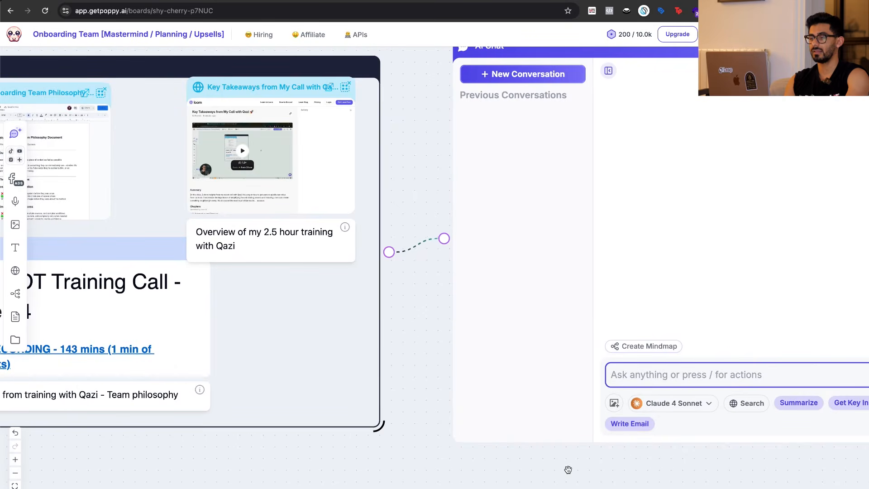
{"action": "scroll", "coordinate": [569, 470], "scroll_direction": "right", "scroll_amount": 4}
{"action": "left_click", "coordinate": [676, 346]}
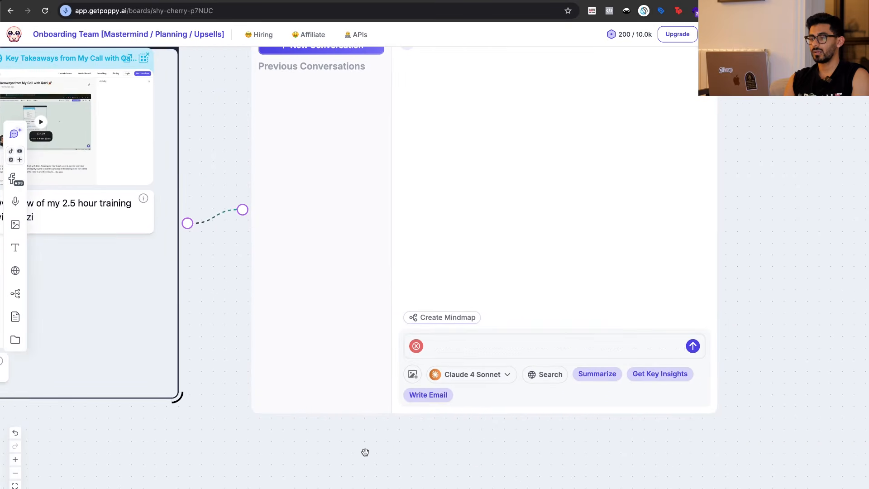
{"action": "scroll", "coordinate": [365, 453], "scroll_direction": "left", "scroll_amount": 4}
{"action": "scroll", "coordinate": [365, 453], "scroll_direction": "left", "scroll_amount": 5}
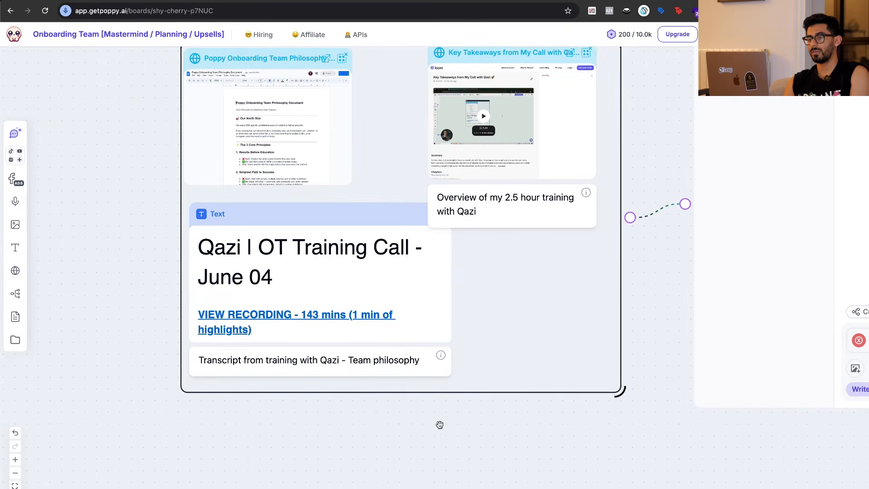
{"action": "scroll", "coordinate": [470, 426], "scroll_direction": "right", "scroll_amount": 7}
{"action": "scroll", "coordinate": [470, 428], "scroll_direction": "right", "scroll_amount": 5}
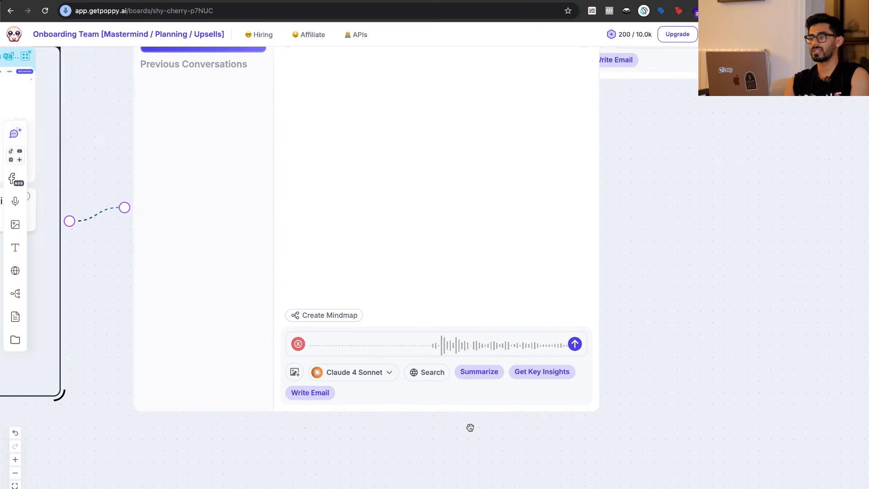
{"action": "scroll", "coordinate": [605, 366], "scroll_direction": "up", "scroll_amount": 2}
{"action": "scroll", "coordinate": [604, 366], "scroll_direction": "up", "scroll_amount": 1}
{"action": "scroll", "coordinate": [604, 366], "scroll_direction": "right", "scroll_amount": 1}
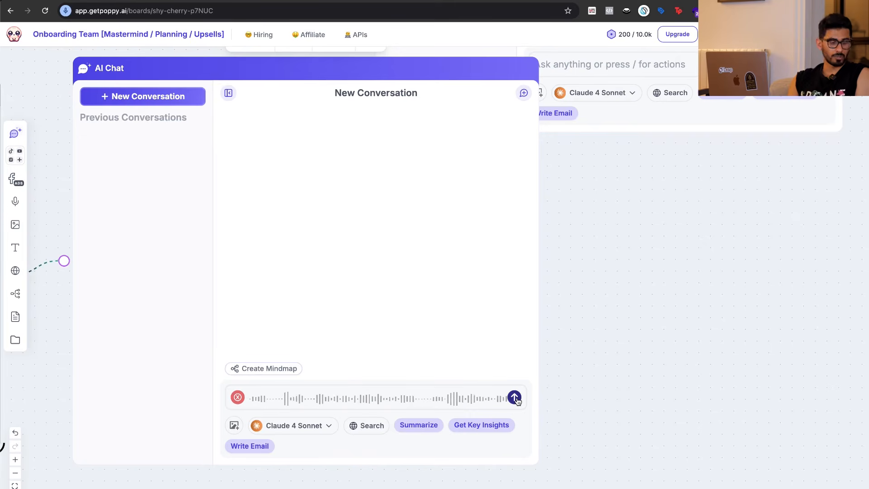
Look through the June 04 training call transcript in the connected group while the chat generates its answer.
{"action": "scroll", "coordinate": [580, 425], "scroll_direction": "left", "scroll_amount": 1}
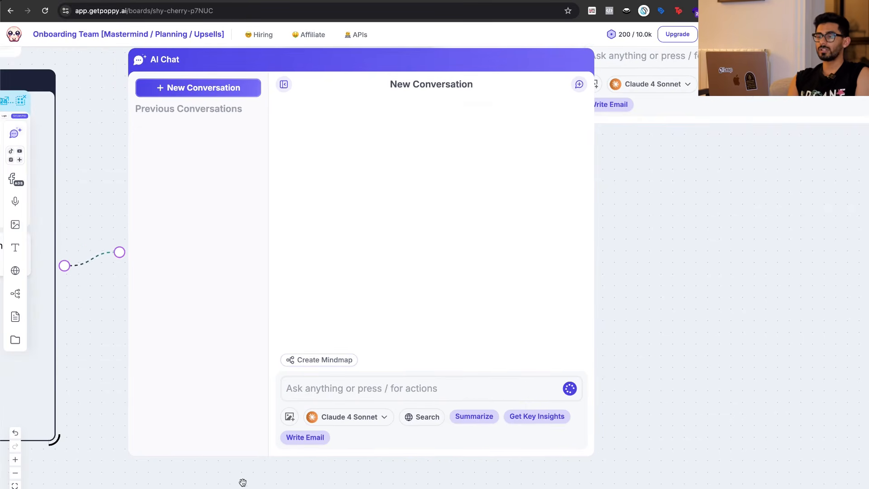
{"action": "scroll", "coordinate": [244, 481], "scroll_direction": "left", "scroll_amount": 7}
{"action": "scroll", "coordinate": [320, 477], "scroll_direction": "left", "scroll_amount": 5}
{"action": "scroll", "coordinate": [325, 304], "scroll_direction": "down", "scroll_amount": 10}
{"action": "scroll", "coordinate": [328, 307], "scroll_direction": "down", "scroll_amount": 20}
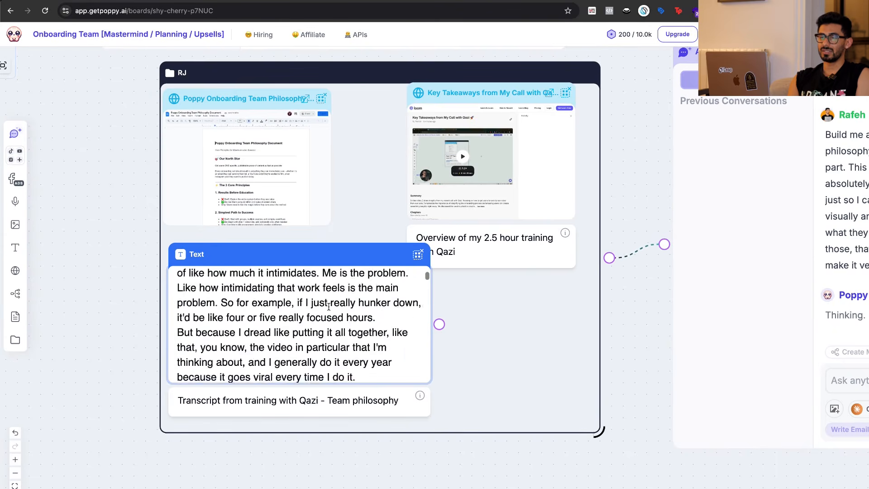
{"action": "scroll", "coordinate": [330, 303], "scroll_direction": "up", "scroll_amount": 20}
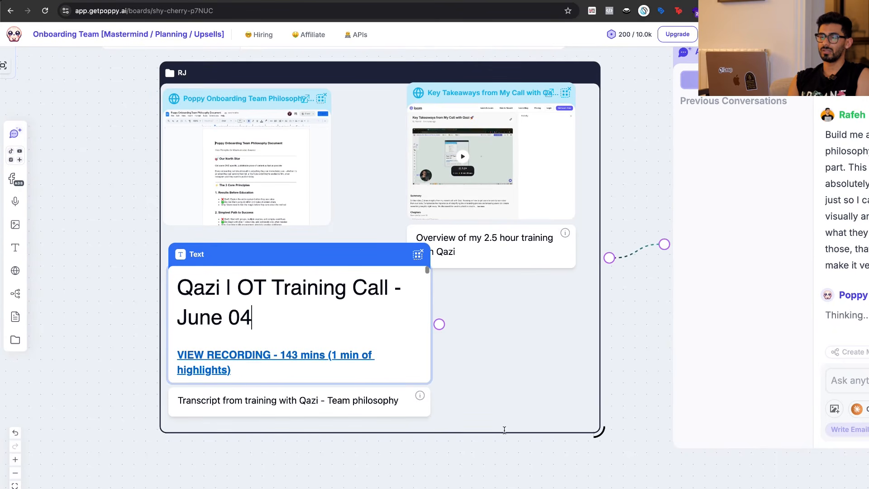
{"action": "double_click", "coordinate": [378, 332]}
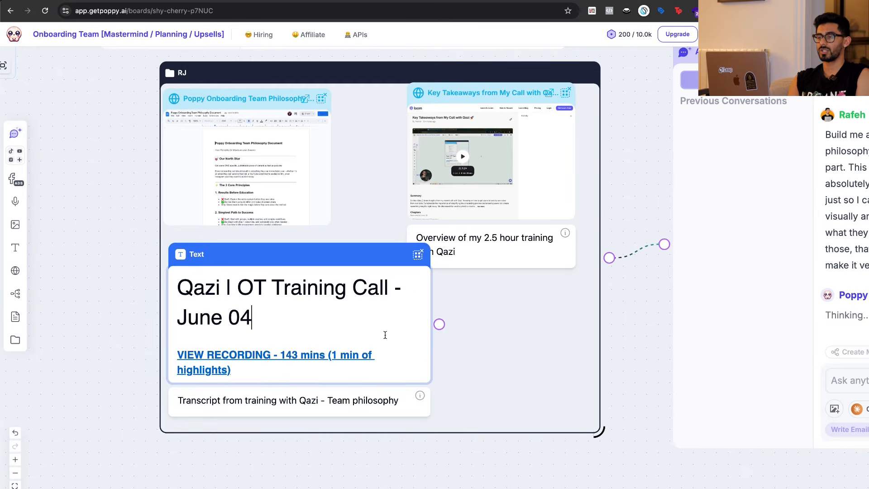
Open the onboarding philosophy mindmap generated by the chat in full view.
{"action": "left_click", "coordinate": [635, 464]}
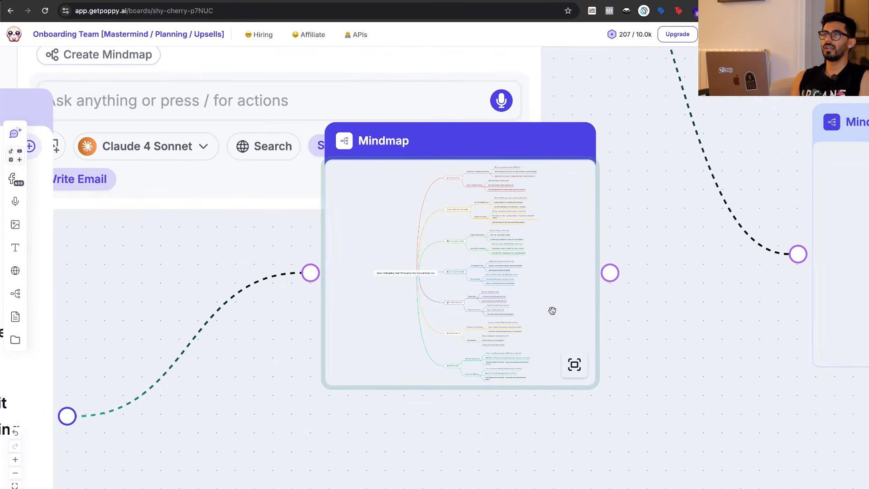
{"action": "left_click", "coordinate": [552, 311]}
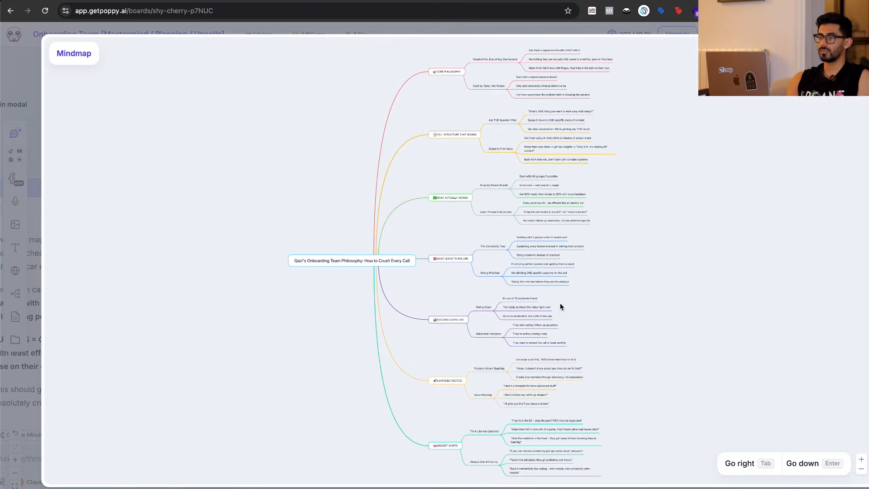
Read the "Results First, Everything Else Second" points under the mindmap's Core Philosophy branch, highlighting individual nodes.
{"action": "left_click", "coordinate": [860, 459]}
{"action": "left_click", "coordinate": [861, 459]}
{"action": "left_click", "coordinate": [861, 459]}
{"action": "scroll", "coordinate": [765, 269], "scroll_direction": "up", "scroll_amount": 6}
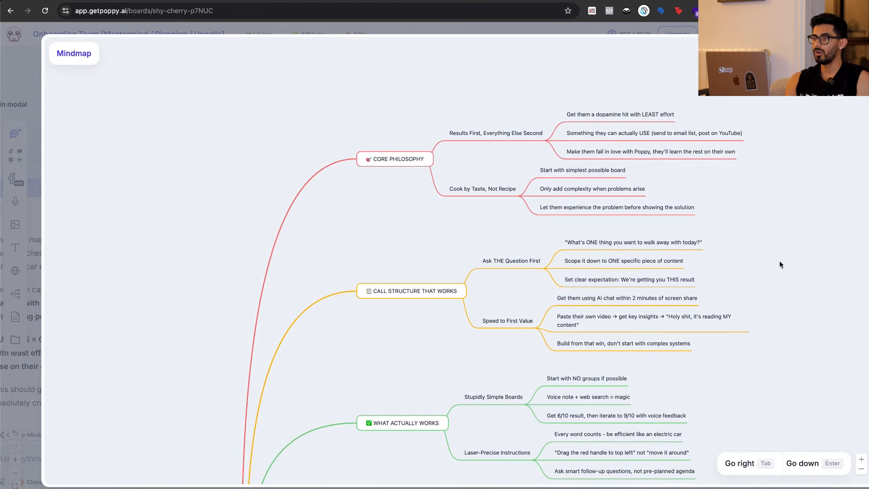
{"action": "left_click", "coordinate": [861, 460]}
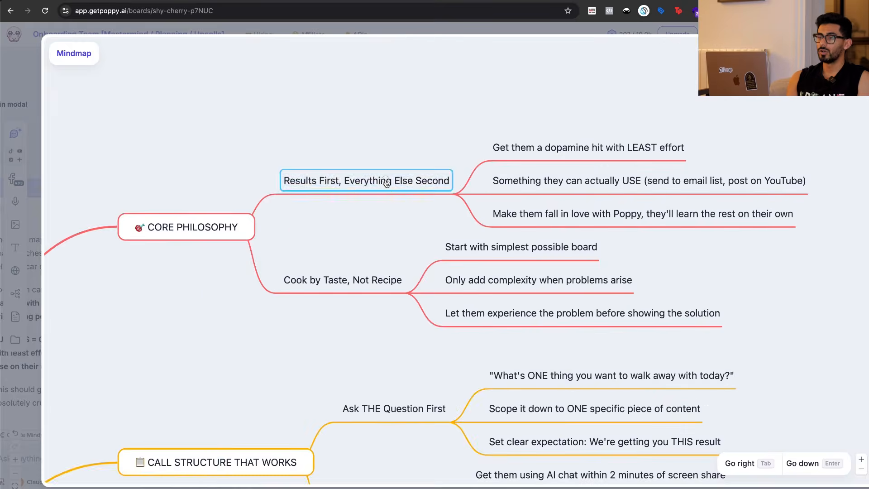
{"action": "double_click", "coordinate": [386, 183]}
{"action": "left_click", "coordinate": [371, 152]}
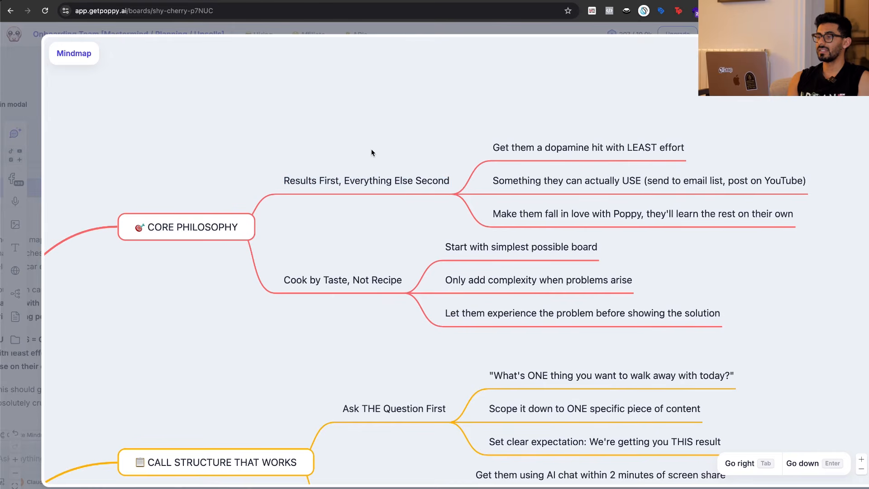
{"action": "double_click", "coordinate": [562, 146]}
{"action": "left_click", "coordinate": [578, 117]}
{"action": "left_click", "coordinate": [616, 149]}
{"action": "double_click", "coordinate": [636, 151]}
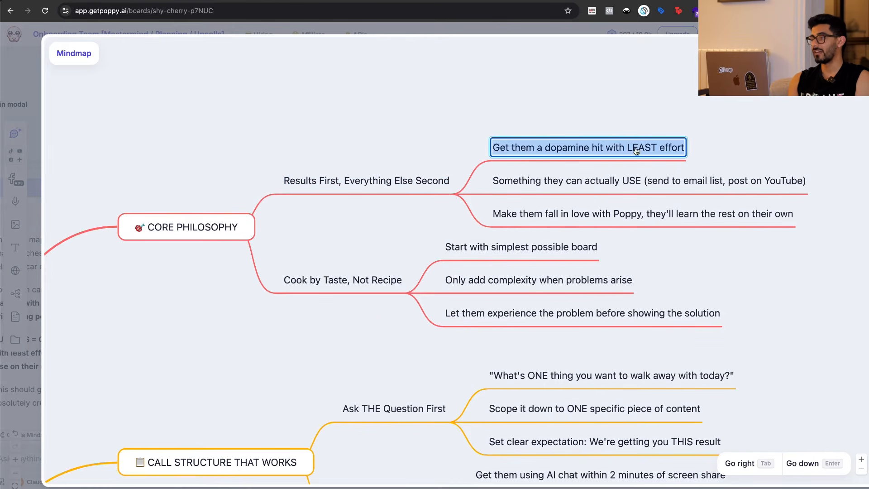
{"action": "double_click", "coordinate": [563, 188]}
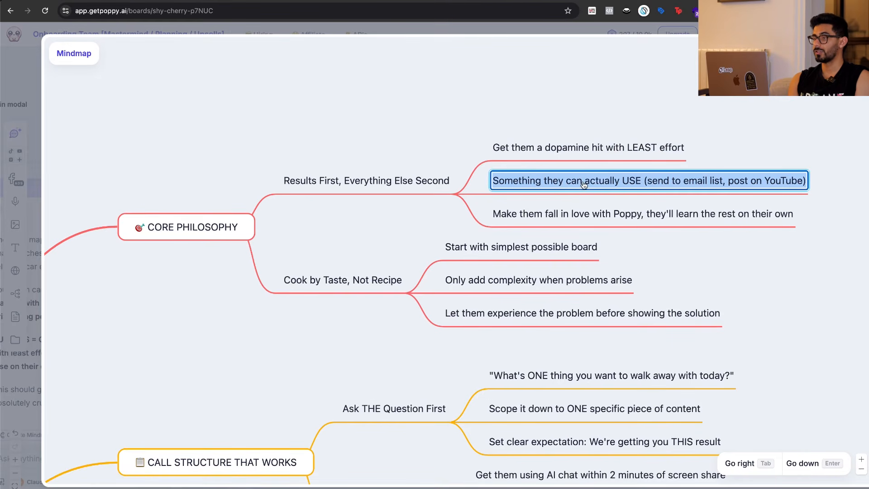
{"action": "scroll", "coordinate": [744, 261], "scroll_direction": "right", "scroll_amount": 2}
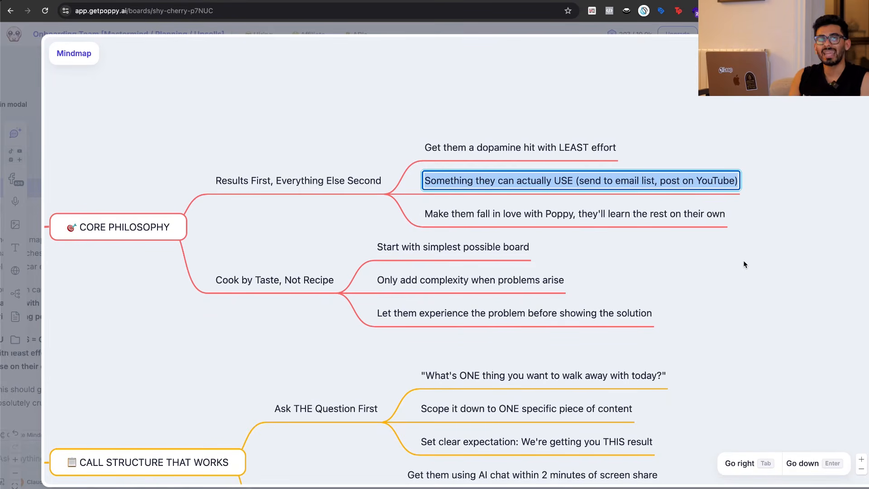
{"action": "left_click", "coordinate": [729, 245]}
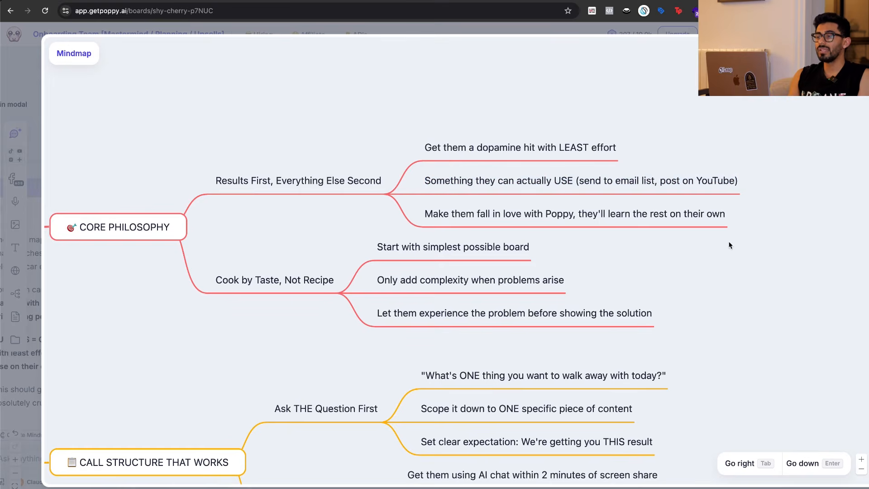
{"action": "left_click", "coordinate": [524, 156]}
{"action": "left_click", "coordinate": [618, 115]}
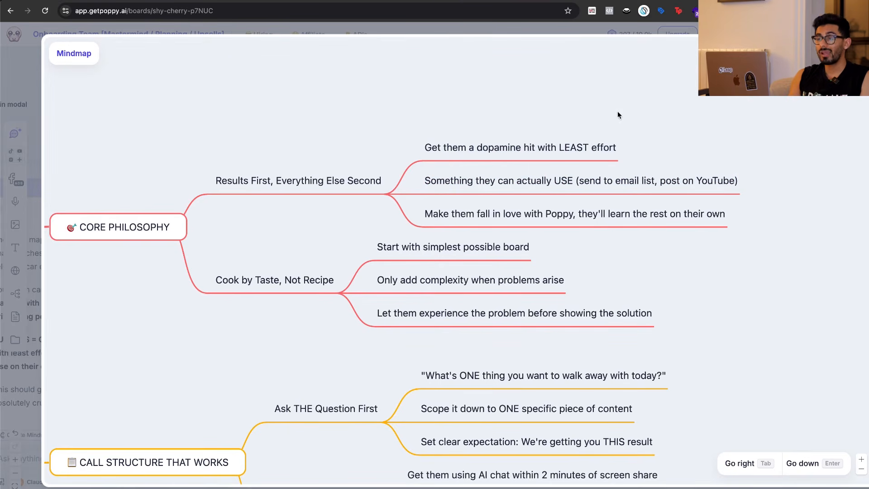
{"action": "left_click", "coordinate": [572, 181]}
{"action": "left_click", "coordinate": [554, 217]}
{"action": "left_click", "coordinate": [654, 254]}
{"action": "left_click", "coordinate": [645, 222]}
{"action": "left_click", "coordinate": [655, 247]}
Read the "Cook by Taste, Not Recipe" points under the Core Philosophy branch.
{"action": "left_click", "coordinate": [382, 279]}
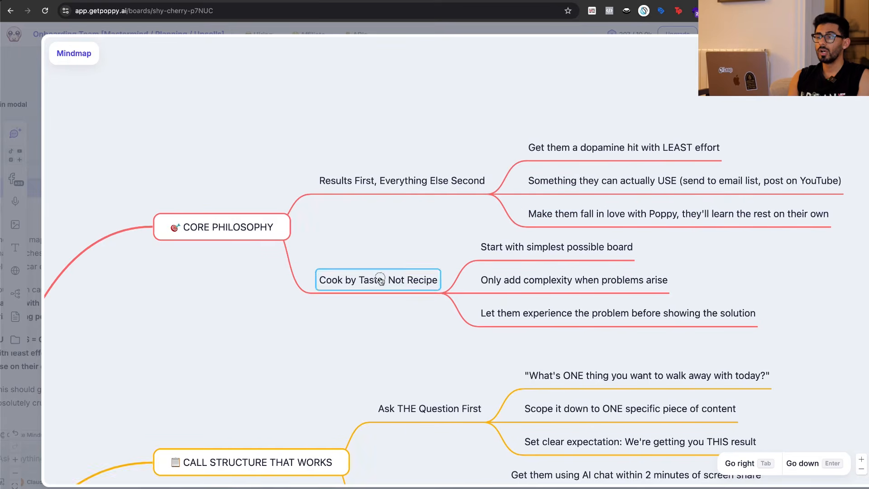
{"action": "left_click", "coordinate": [396, 328]}
{"action": "left_click", "coordinate": [487, 248]}
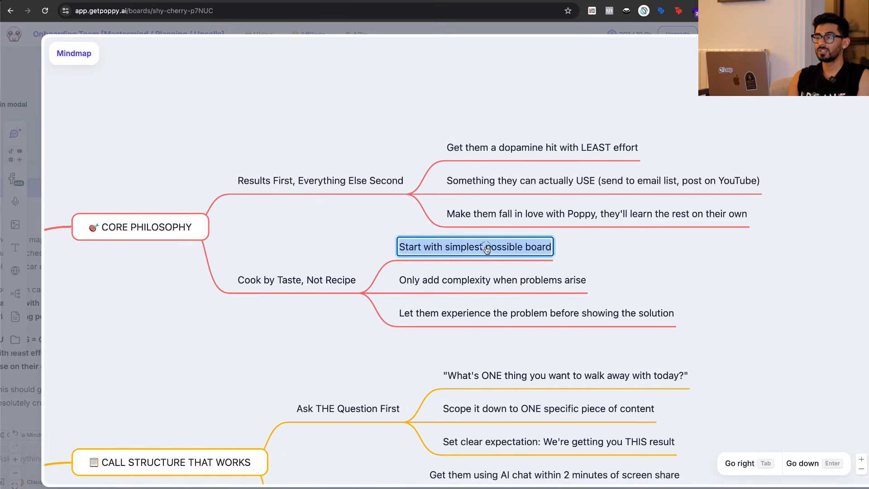
{"action": "left_click", "coordinate": [610, 271]}
{"action": "left_click", "coordinate": [505, 281]}
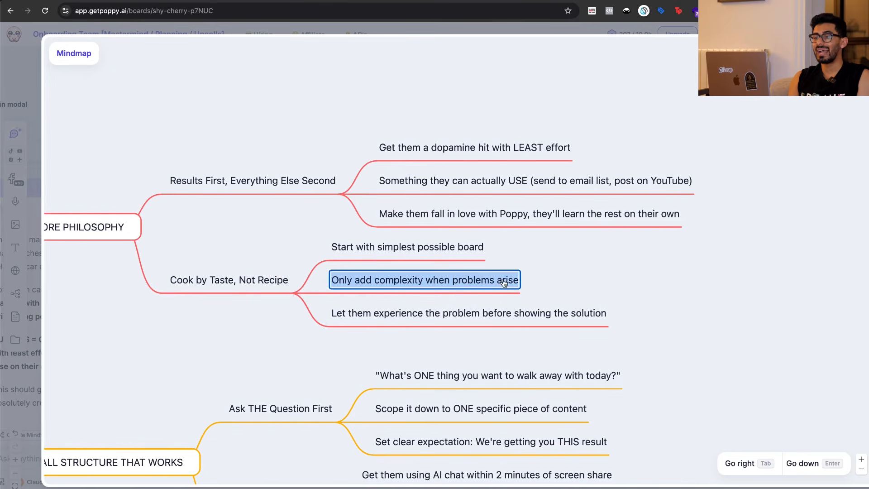
{"action": "left_click", "coordinate": [571, 286]}
{"action": "left_click", "coordinate": [547, 285]}
{"action": "left_click", "coordinate": [641, 298]}
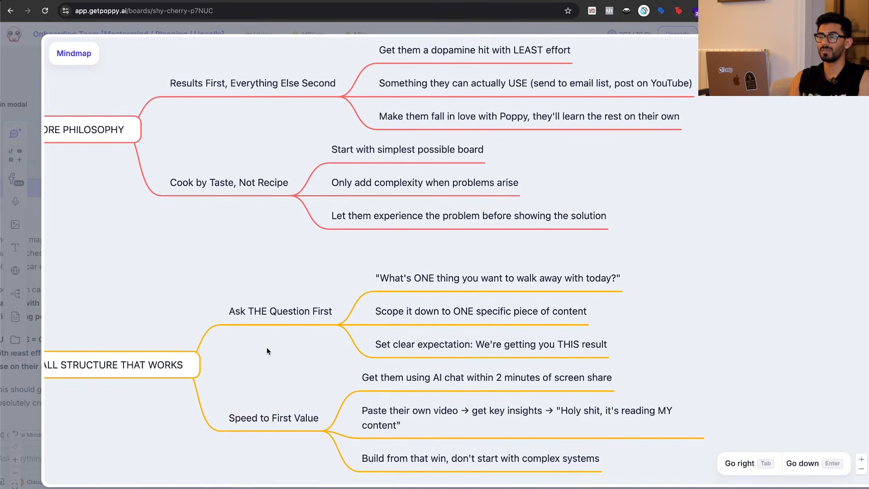
Examine the "Ask THE Question First" points under the Call Structure That Works branch.
{"action": "left_click", "coordinate": [314, 288]}
{"action": "left_click", "coordinate": [385, 256]}
{"action": "left_click", "coordinate": [394, 232]}
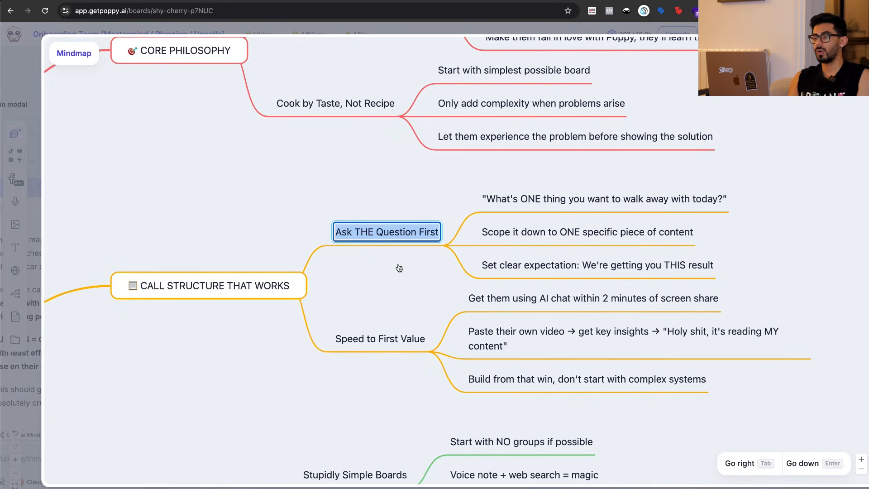
{"action": "left_click", "coordinate": [527, 204]}
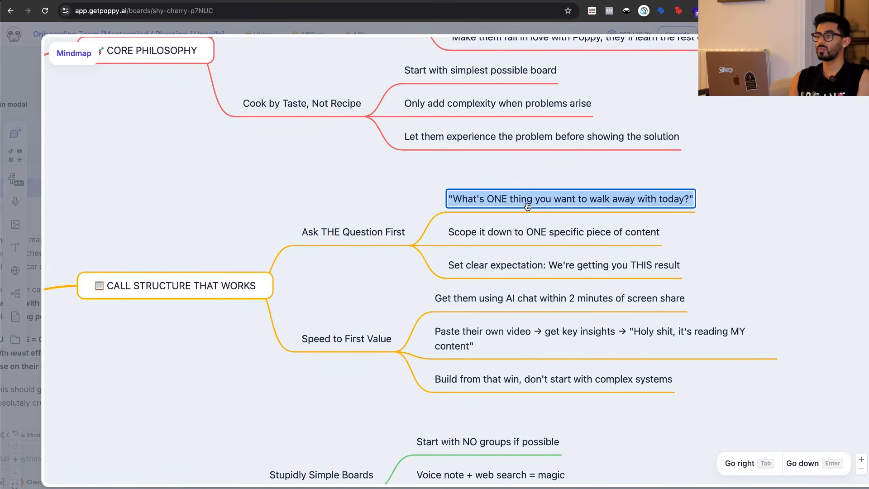
{"action": "left_click", "coordinate": [732, 213]}
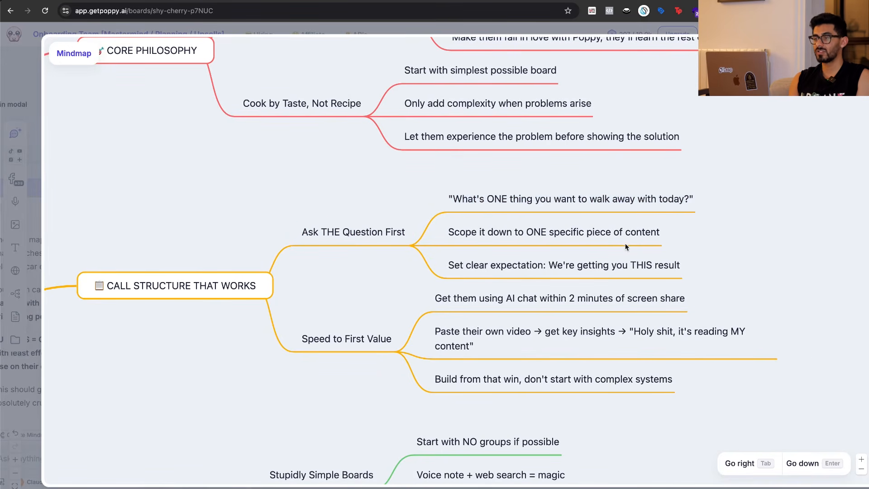
{"action": "left_click", "coordinate": [626, 238]}
{"action": "left_click", "coordinate": [740, 236]}
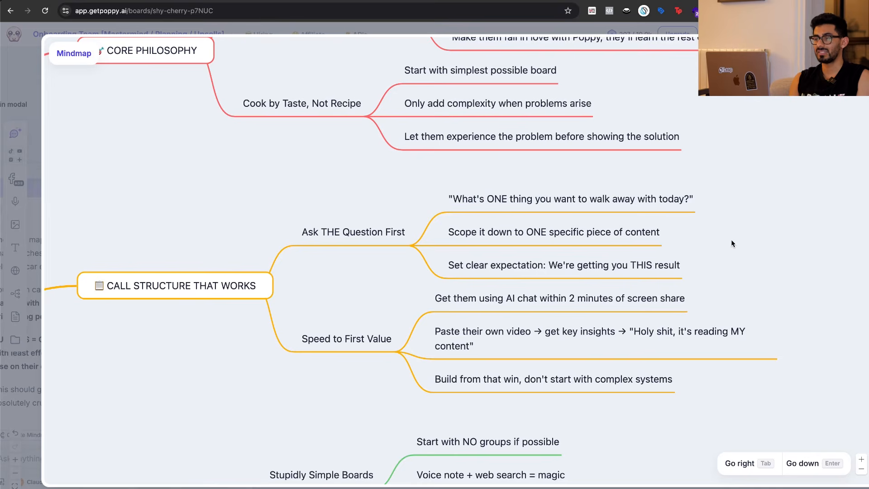
{"action": "left_click", "coordinate": [649, 270]}
{"action": "left_click", "coordinate": [721, 260]}
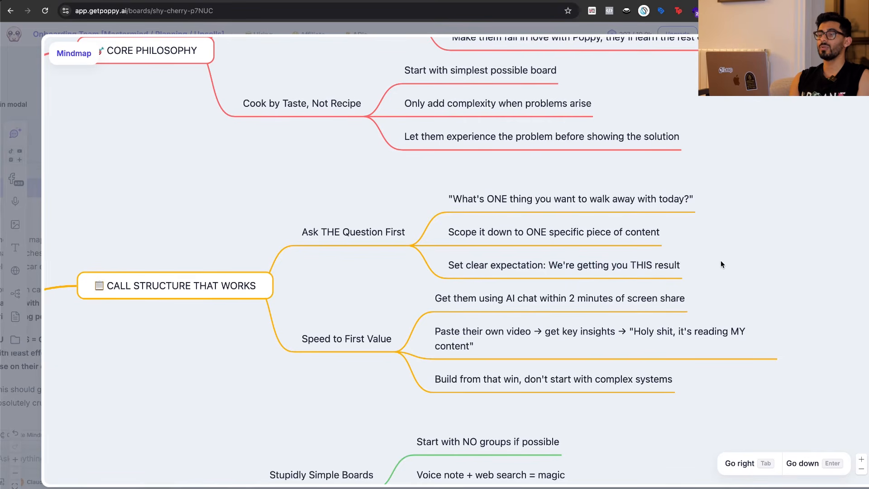
Examine the "Speed to First Value" points under the Call Structure That Works branch.
{"action": "scroll", "coordinate": [498, 263], "scroll_direction": "down", "scroll_amount": 3}
{"action": "scroll", "coordinate": [498, 263], "scroll_direction": "right", "scroll_amount": 3}
{"action": "left_click", "coordinate": [296, 267]}
{"action": "left_click", "coordinate": [313, 307]}
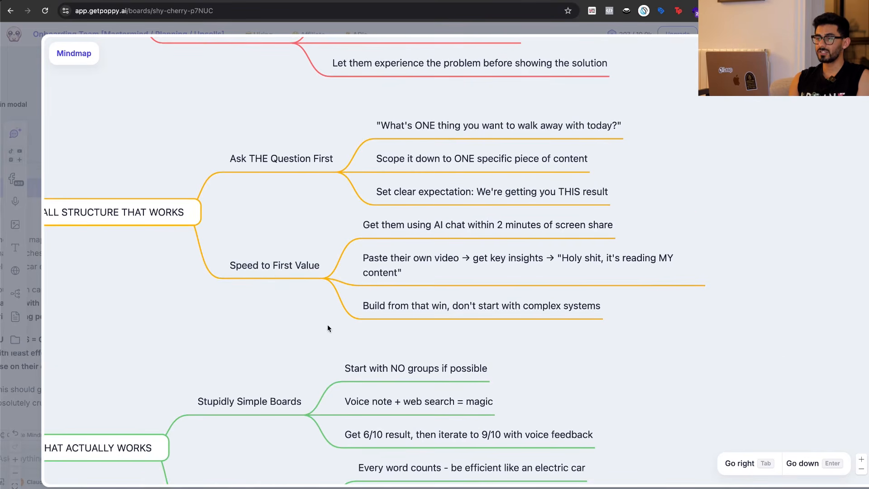
{"action": "scroll", "coordinate": [327, 324], "scroll_direction": "right", "scroll_amount": 2}
{"action": "left_click", "coordinate": [447, 231]}
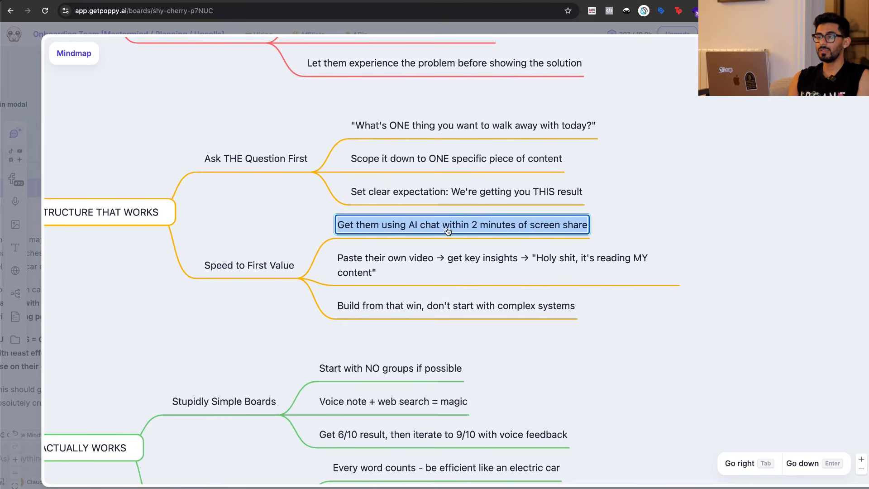
{"action": "left_click", "coordinate": [638, 225]}
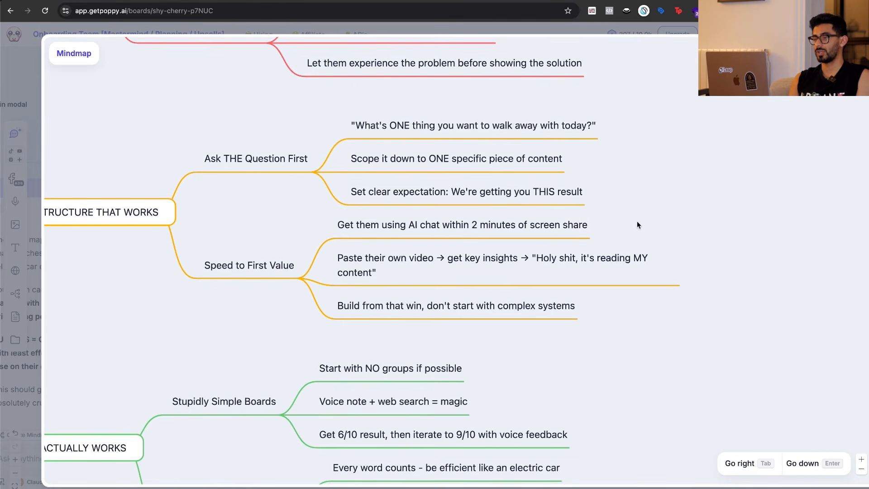
{"action": "left_click", "coordinate": [471, 268]}
{"action": "left_click", "coordinate": [644, 233]}
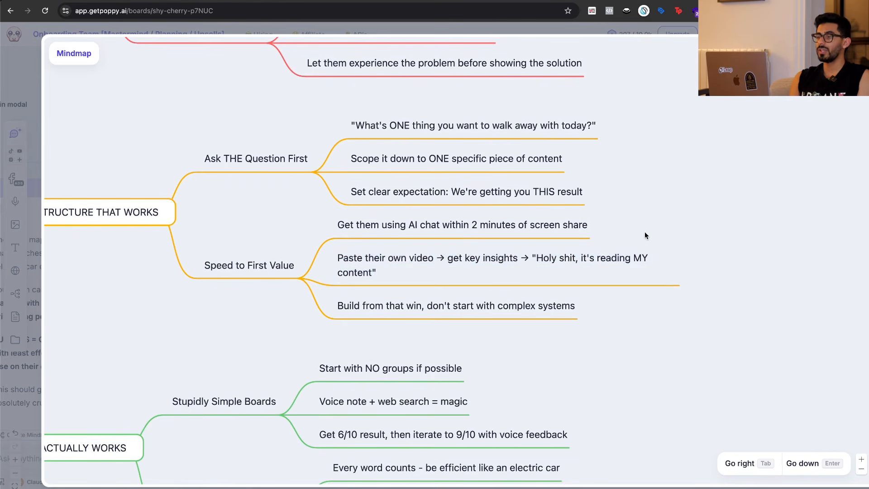
{"action": "left_click", "coordinate": [375, 272]}
{"action": "left_click", "coordinate": [250, 322]}
{"action": "left_click", "coordinate": [397, 306]}
{"action": "left_click", "coordinate": [267, 331]}
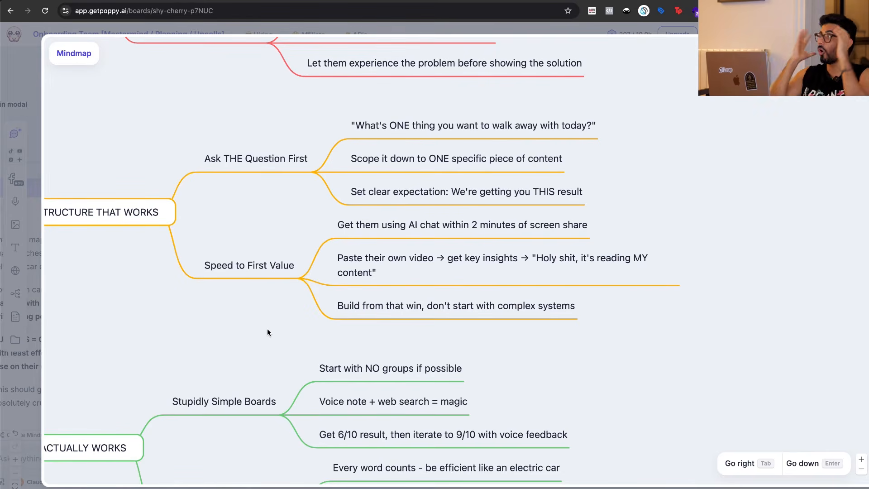
Read the What Actually Works branch, covering simple boards and laser-precise instructions.
{"action": "scroll", "coordinate": [267, 329], "scroll_direction": "left", "scroll_amount": 3}
{"action": "scroll", "coordinate": [267, 329], "scroll_direction": "down", "scroll_amount": 4}
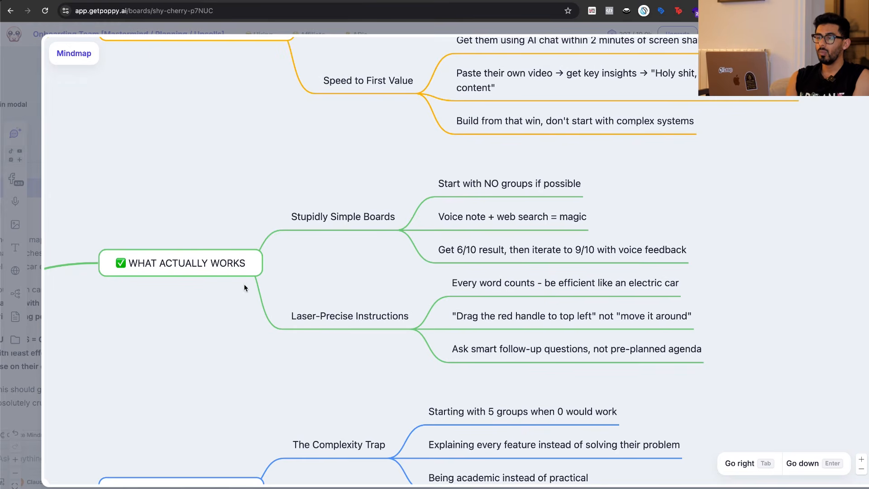
{"action": "double_click", "coordinate": [496, 257]}
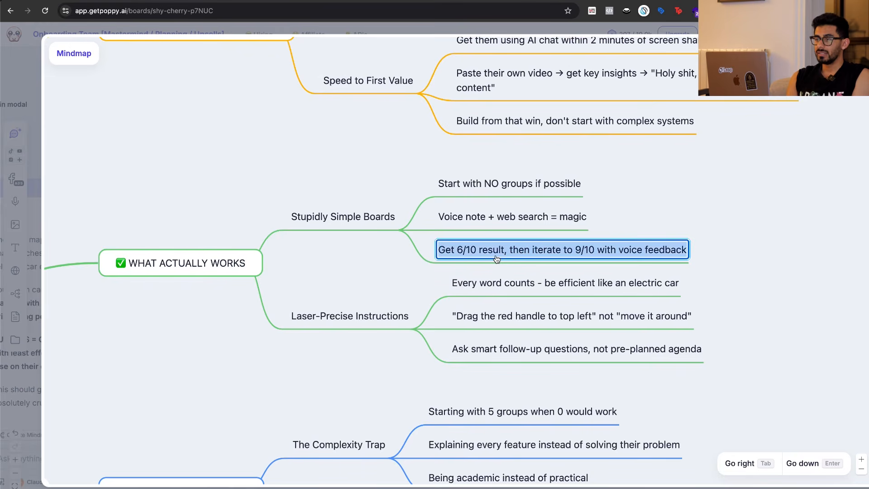
{"action": "left_click", "coordinate": [378, 285]}
{"action": "scroll", "coordinate": [352, 284], "scroll_direction": "down", "scroll_amount": 2}
{"action": "scroll", "coordinate": [352, 284], "scroll_direction": "right", "scroll_amount": 1}
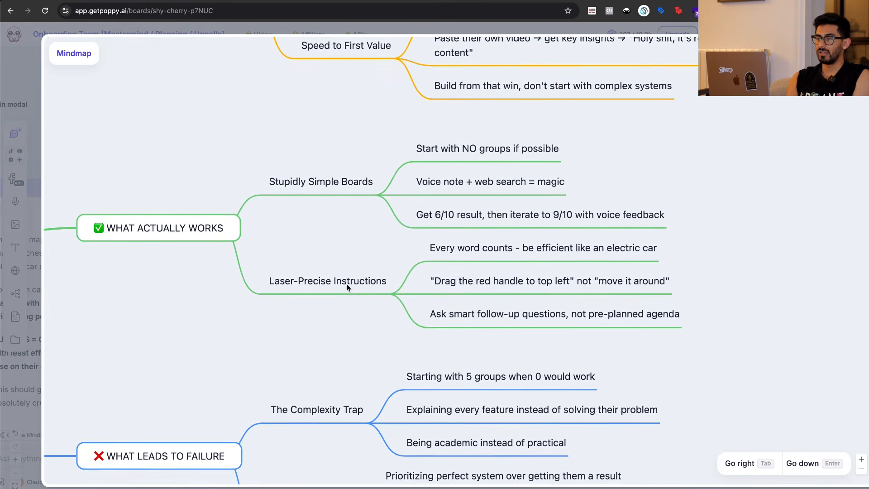
{"action": "scroll", "coordinate": [336, 312], "scroll_direction": "down", "scroll_amount": 3}
{"action": "double_click", "coordinate": [365, 221]}
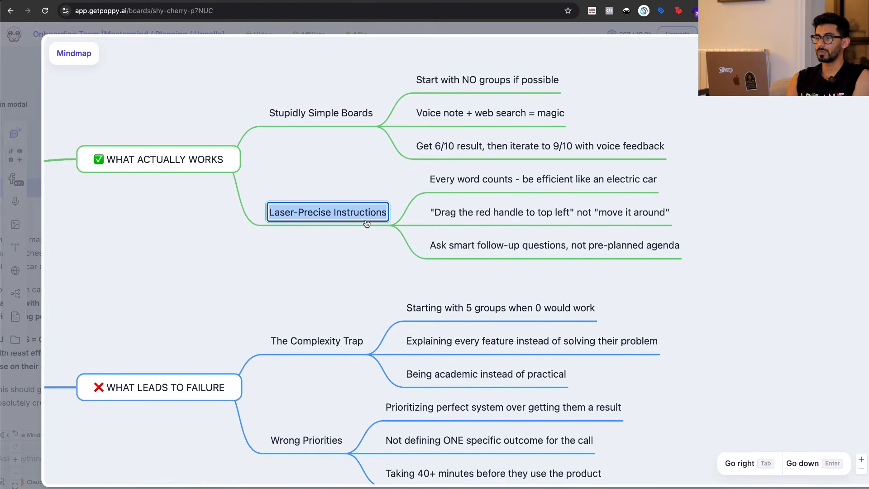
{"action": "double_click", "coordinate": [478, 224]}
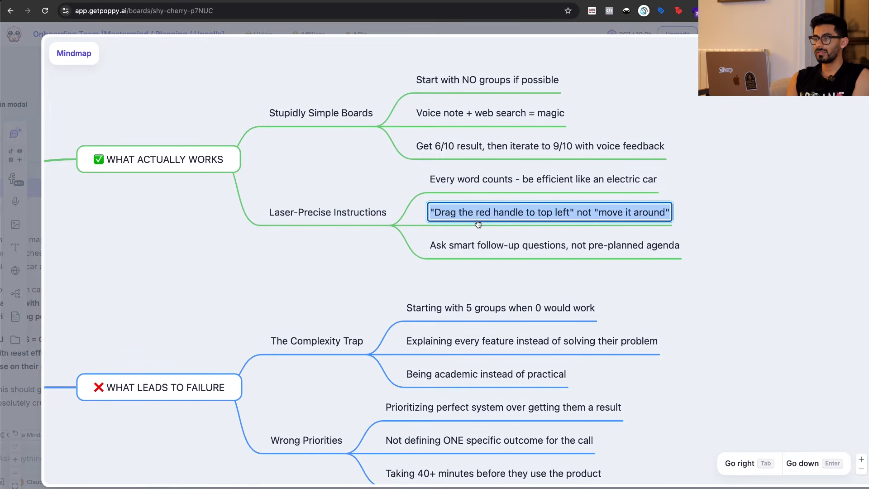
{"action": "left_click", "coordinate": [411, 275]}
Read through "The Complexity Trap" points under the What Leads to Failure branch.
{"action": "scroll", "coordinate": [363, 283], "scroll_direction": "down", "scroll_amount": 3}
{"action": "scroll", "coordinate": [362, 283], "scroll_direction": "left", "scroll_amount": 1}
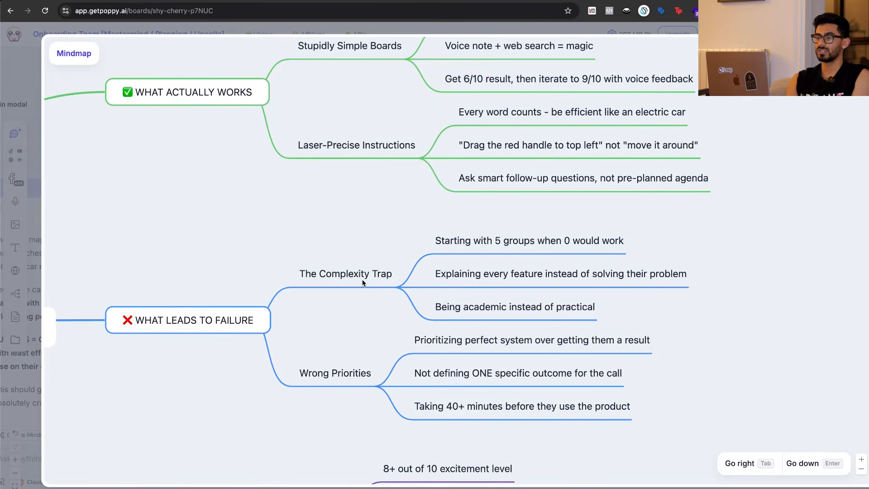
{"action": "scroll", "coordinate": [363, 283], "scroll_direction": "down", "scroll_amount": 3}
{"action": "scroll", "coordinate": [278, 245], "scroll_direction": "left", "scroll_amount": 1}
{"action": "left_click", "coordinate": [395, 195]}
{"action": "left_click", "coordinate": [395, 256]}
{"action": "scroll", "coordinate": [395, 255], "scroll_direction": "right", "scroll_amount": 3}
{"action": "double_click", "coordinate": [461, 163]}
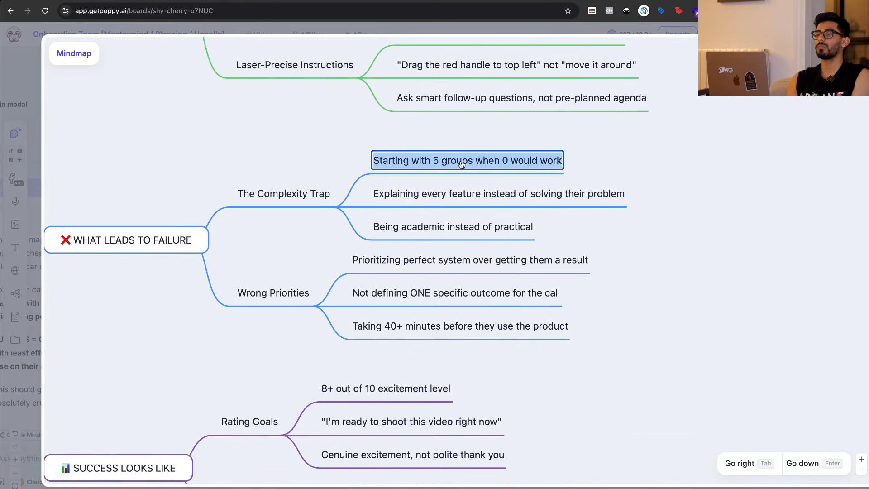
{"action": "double_click", "coordinate": [483, 201]}
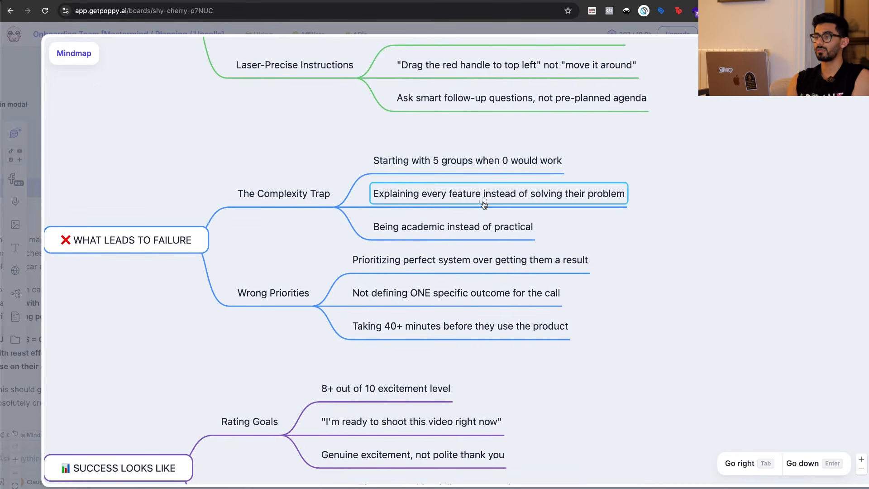
{"action": "left_click", "coordinate": [662, 235]}
{"action": "double_click", "coordinate": [479, 236]}
{"action": "left_click", "coordinate": [577, 233]}
Read the three "Wrong Priorities" points under the What Leads to Failure branch.
{"action": "scroll", "coordinate": [578, 232], "scroll_direction": "down", "scroll_amount": 1}
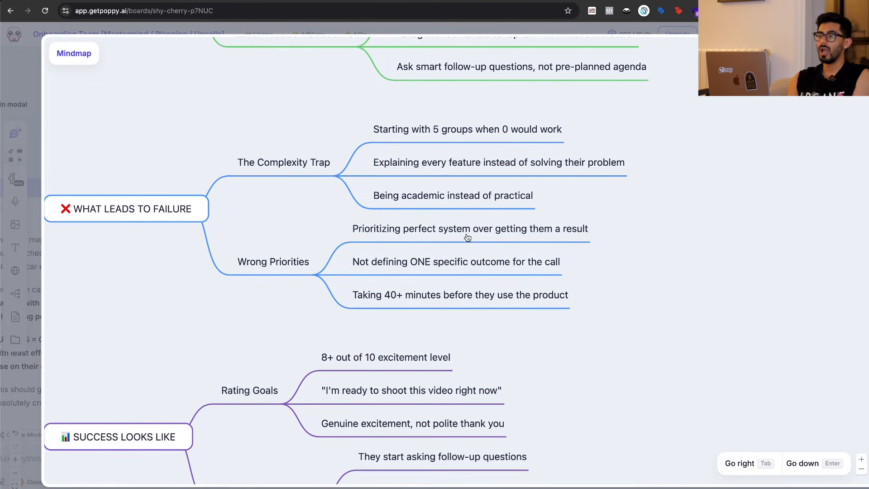
{"action": "double_click", "coordinate": [468, 238]}
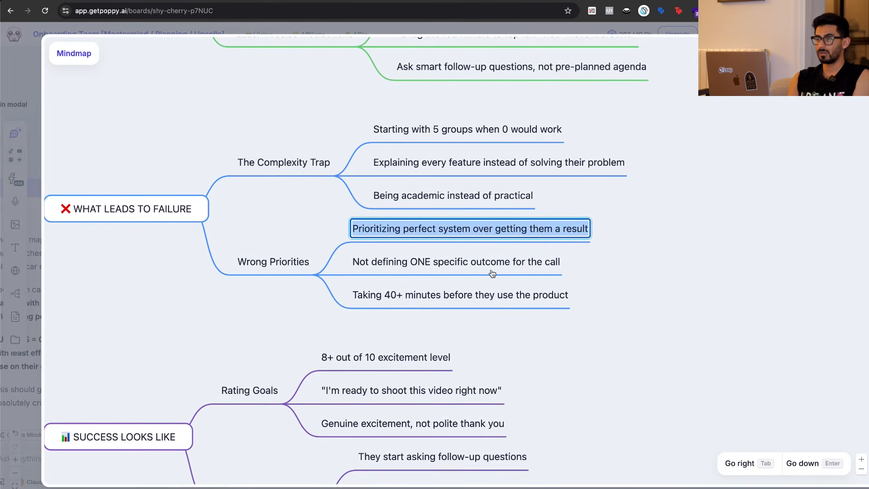
{"action": "double_click", "coordinate": [477, 273]}
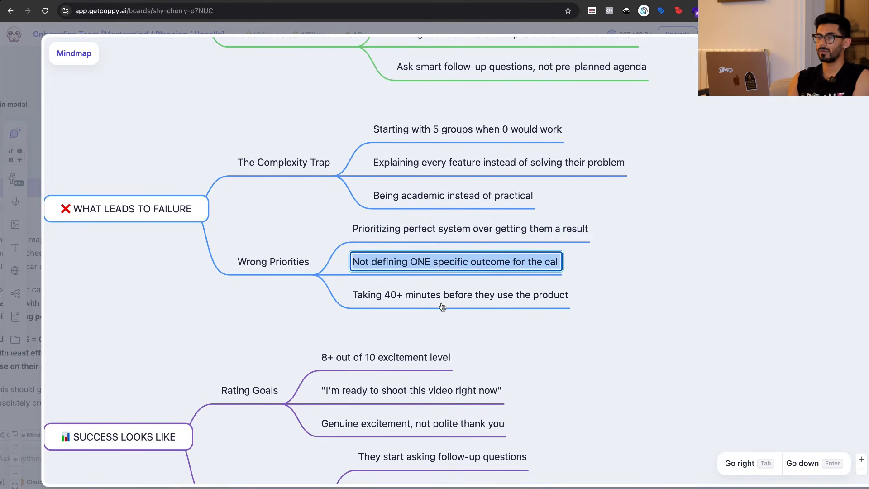
{"action": "double_click", "coordinate": [443, 307]}
{"action": "left_click", "coordinate": [268, 327]}
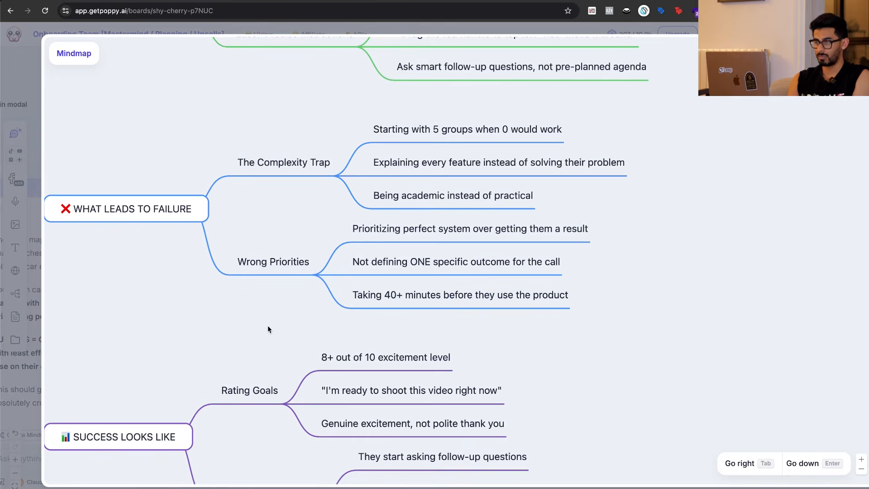
Read the Success Looks Like branch, focusing on the "Behavioral Indicators" points.
{"action": "scroll", "coordinate": [267, 325], "scroll_direction": "down", "scroll_amount": 6}
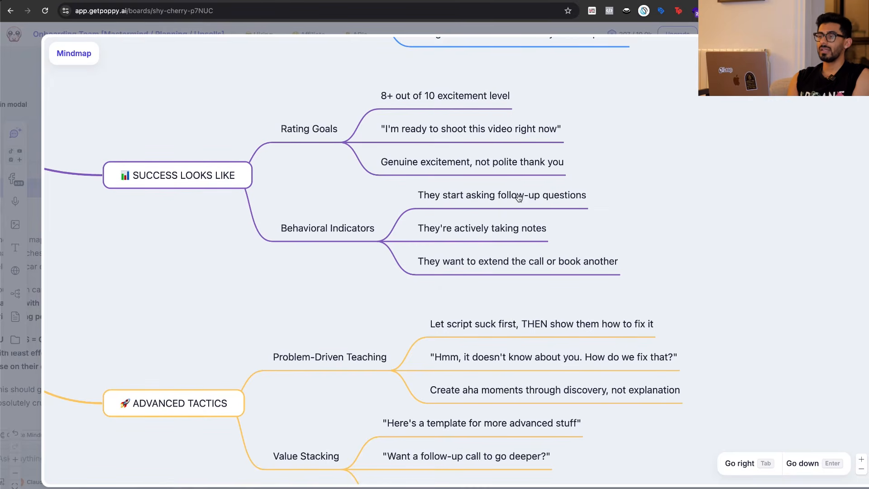
{"action": "double_click", "coordinate": [520, 197]}
{"action": "left_click", "coordinate": [481, 231]}
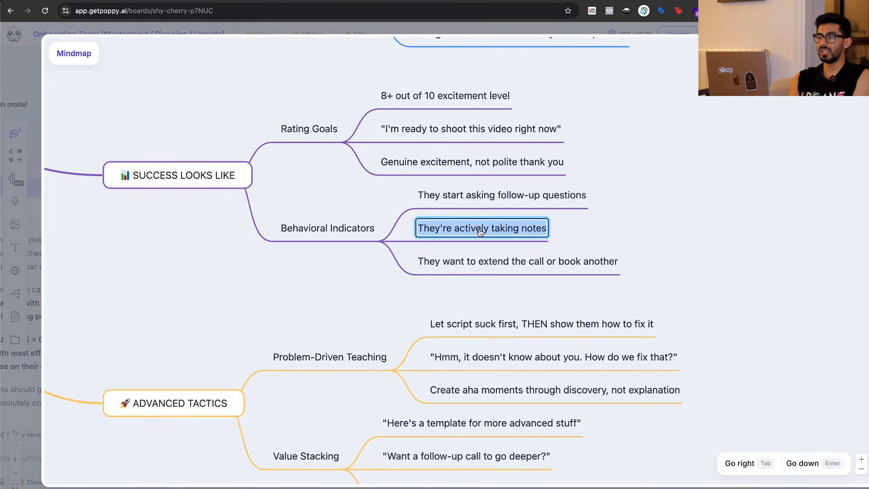
{"action": "left_click", "coordinate": [365, 304]}
Skim the Advanced Tactics branch, covering Problem-Driven Teaching and Value Stacking.
{"action": "scroll", "coordinate": [366, 303], "scroll_direction": "down", "scroll_amount": 4}
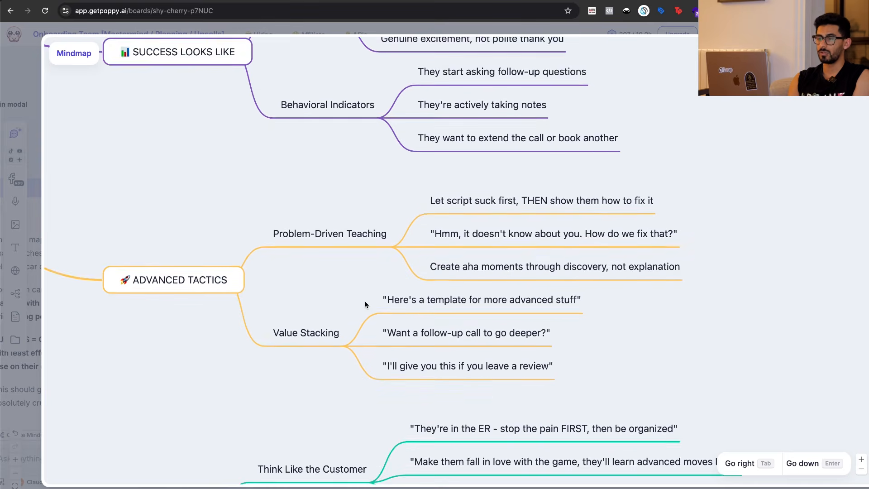
{"action": "scroll", "coordinate": [325, 284], "scroll_direction": "down", "scroll_amount": 3}
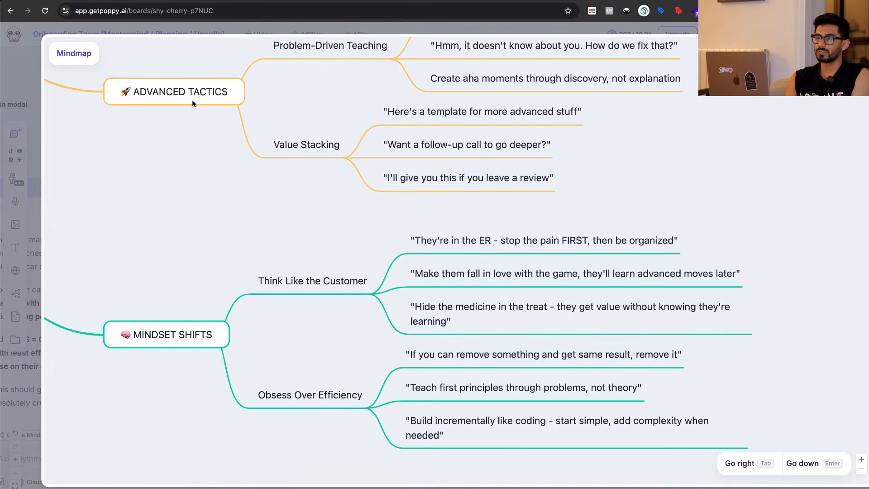
{"action": "scroll", "coordinate": [347, 267], "scroll_direction": "down", "scroll_amount": 2}
{"action": "scroll", "coordinate": [347, 267], "scroll_direction": "left", "scroll_amount": 1}
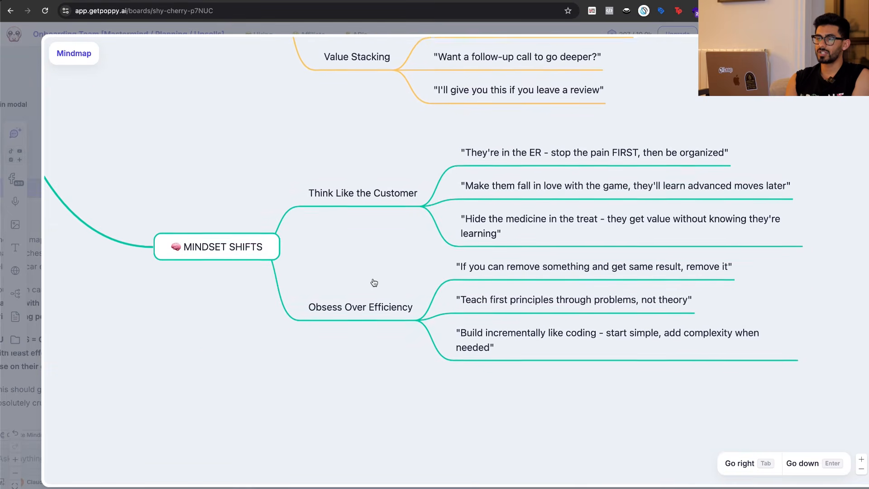
Read the three "Think Like the Customer" points under the Mindset Shifts branch.
{"action": "scroll", "coordinate": [374, 283], "scroll_direction": "up", "scroll_amount": 2}
{"action": "left_click", "coordinate": [394, 258]}
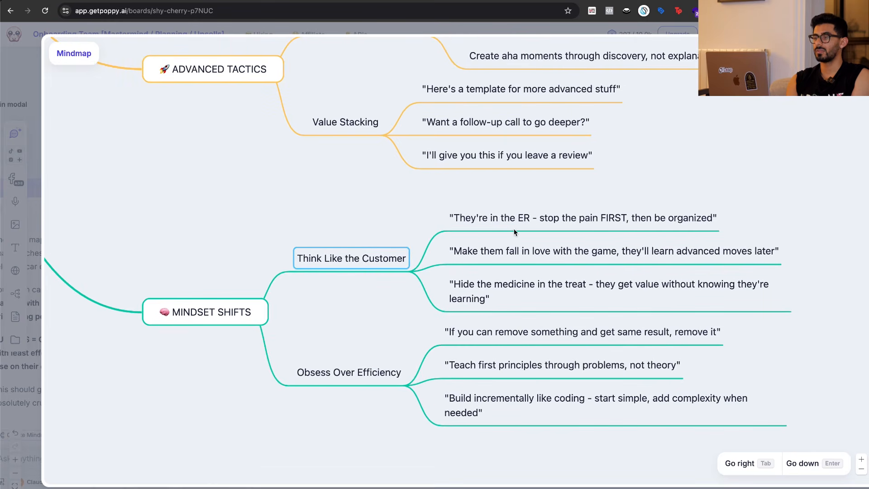
{"action": "left_click", "coordinate": [555, 219]}
{"action": "left_click", "coordinate": [422, 196]}
{"action": "scroll", "coordinate": [501, 230], "scroll_direction": "right", "scroll_amount": 1}
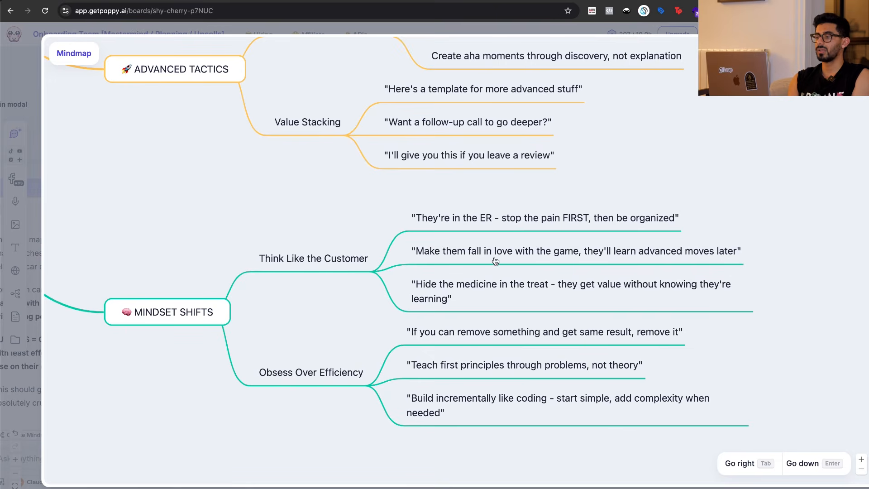
{"action": "double_click", "coordinate": [657, 251]}
{"action": "left_click", "coordinate": [389, 313]}
{"action": "double_click", "coordinate": [491, 289]}
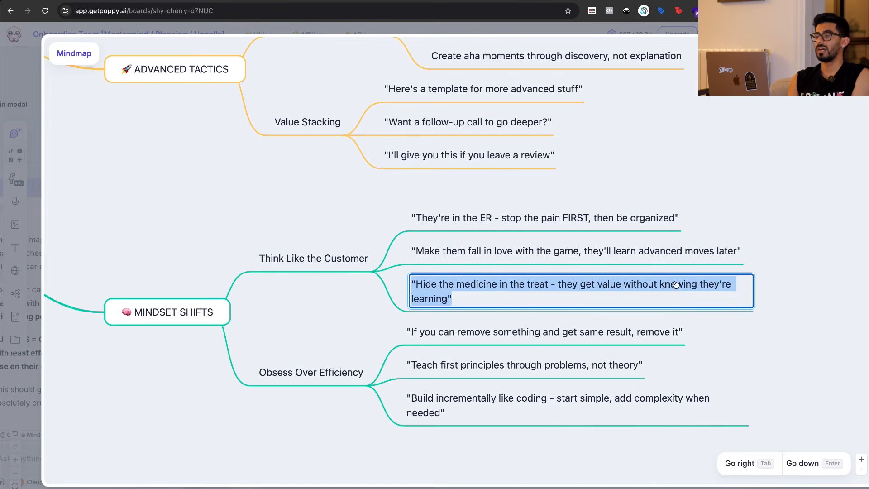
{"action": "left_click", "coordinate": [394, 328]}
Read the "Obsess Over Efficiency" points on teaching through problems and building incrementally under the Mindset Shifts branch.
{"action": "scroll", "coordinate": [353, 328], "scroll_direction": "down", "scroll_amount": 1}
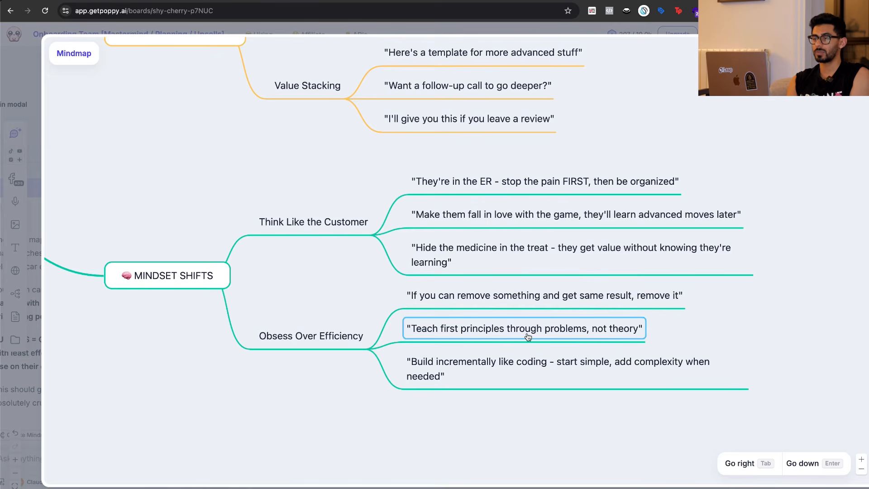
{"action": "double_click", "coordinate": [576, 331]}
{"action": "left_click", "coordinate": [561, 420]}
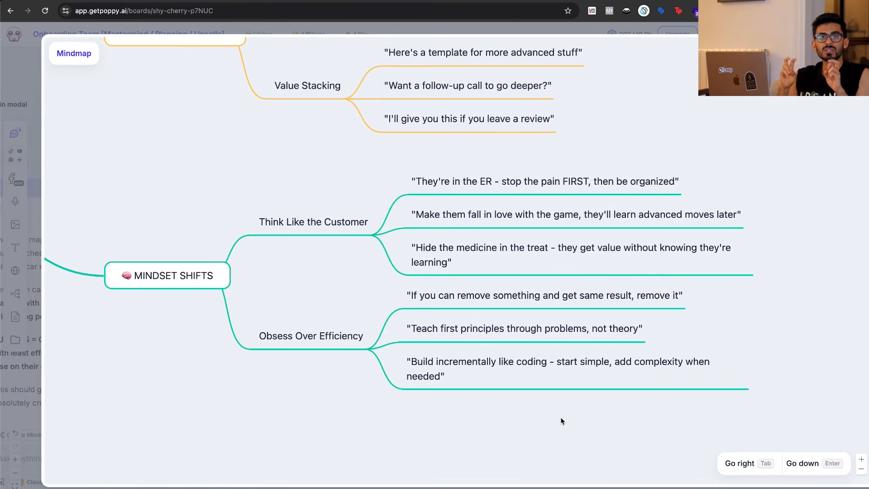
{"action": "double_click", "coordinate": [442, 365]}
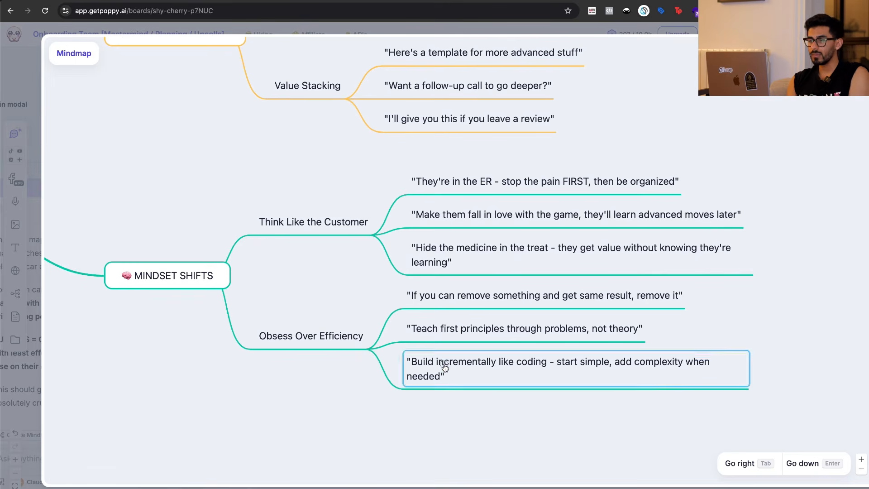
{"action": "left_click", "coordinate": [553, 420]}
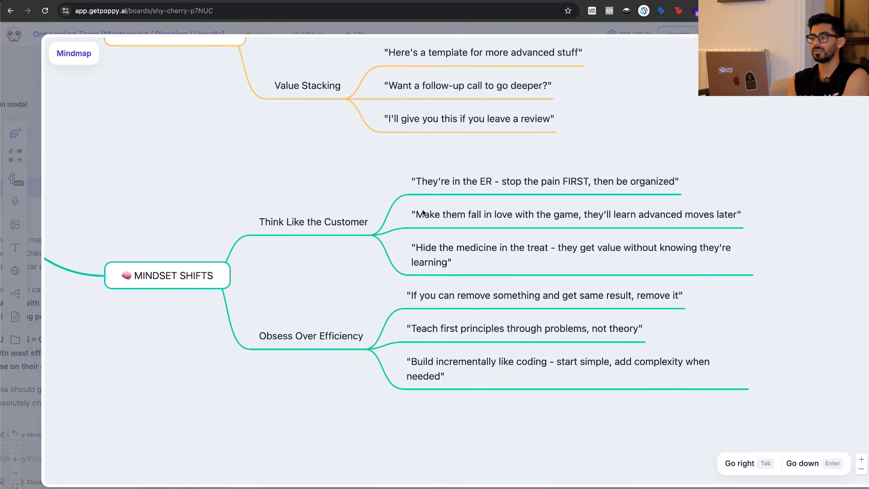
Review the whole onboarding philosophy mindmap again, going back up to the Core Philosophy branch.
{"action": "scroll", "coordinate": [423, 212], "scroll_direction": "down", "scroll_amount": 5}
{"action": "scroll", "coordinate": [422, 212], "scroll_direction": "up", "scroll_amount": 5}
{"action": "scroll", "coordinate": [423, 212], "scroll_direction": "left", "scroll_amount": 1}
{"action": "scroll", "coordinate": [416, 235], "scroll_direction": "up", "scroll_amount": 4}
{"action": "scroll", "coordinate": [417, 235], "scroll_direction": "left", "scroll_amount": 1}
{"action": "scroll", "coordinate": [417, 235], "scroll_direction": "up", "scroll_amount": 5}
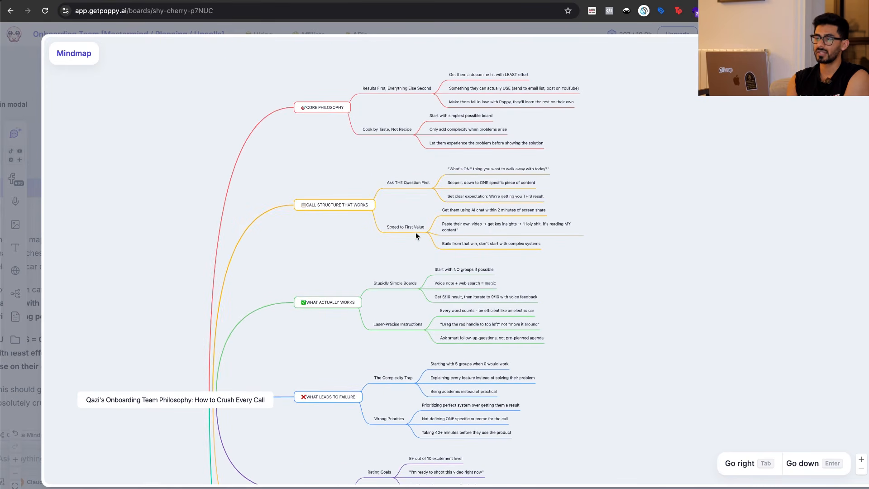
{"action": "scroll", "coordinate": [411, 235], "scroll_direction": "up", "scroll_amount": 5}
{"action": "scroll", "coordinate": [411, 235], "scroll_direction": "up", "scroll_amount": 2}
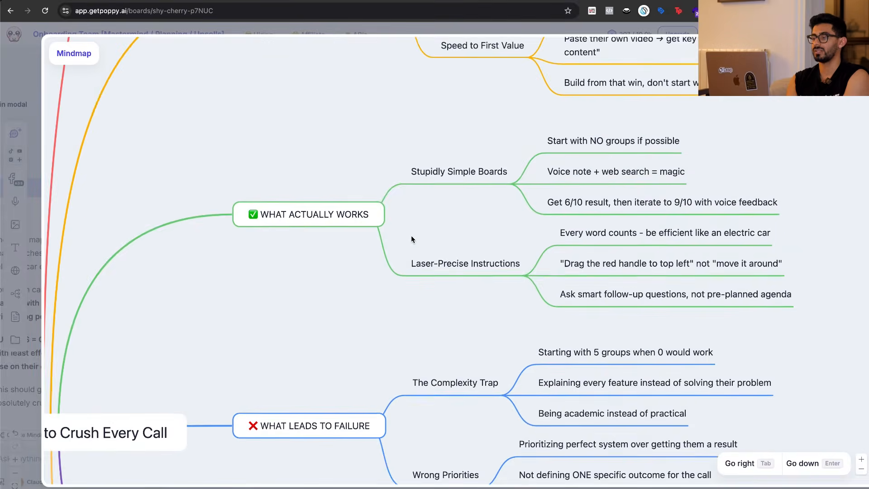
{"action": "scroll", "coordinate": [347, 233], "scroll_direction": "up", "scroll_amount": 4}
{"action": "scroll", "coordinate": [346, 233], "scroll_direction": "down", "scroll_amount": 3}
{"action": "scroll", "coordinate": [346, 232], "scroll_direction": "up", "scroll_amount": 5}
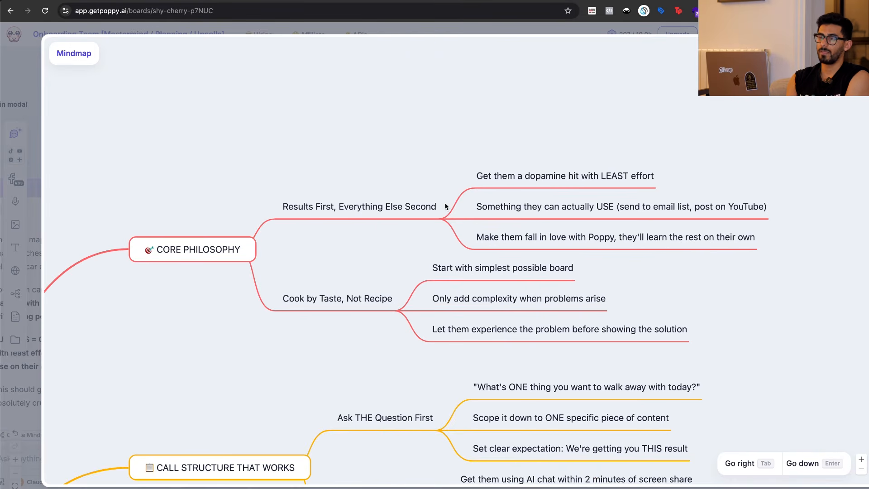
Close the enlarged mindmap, shift the AI chat toward its resource group, and bring the mindmap node closer to that chat.
{"action": "key", "text": "Escape"}
{"action": "left_click_drag", "start_coordinate": [456, 279], "coordinate": [440, 379]}
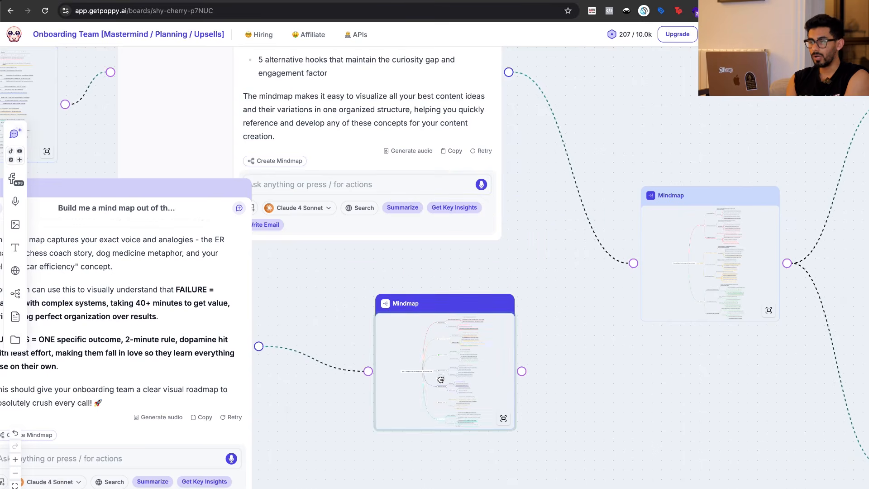
{"action": "scroll", "coordinate": [593, 404], "scroll_direction": "down", "scroll_amount": 5}
{"action": "scroll", "coordinate": [592, 404], "scroll_direction": "left", "scroll_amount": 8}
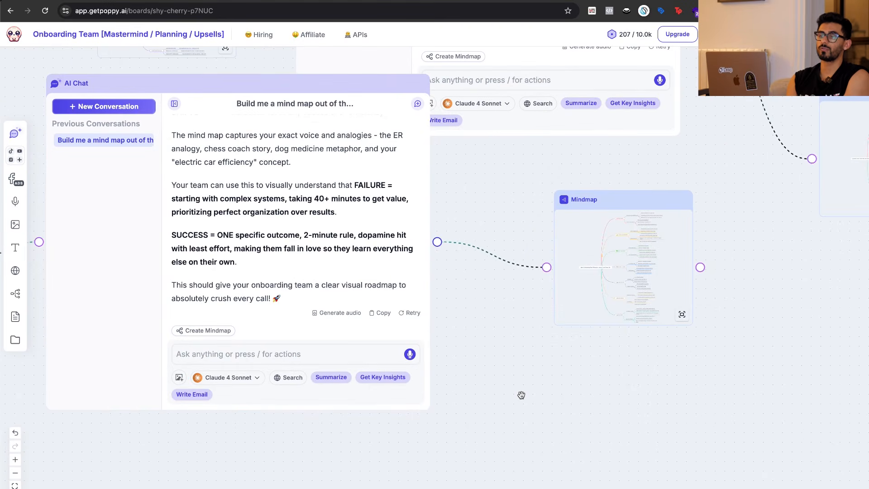
{"action": "scroll", "coordinate": [522, 395], "scroll_direction": "left", "scroll_amount": 5}
{"action": "scroll", "coordinate": [522, 395], "scroll_direction": "down", "scroll_amount": 2}
{"action": "scroll", "coordinate": [650, 300], "scroll_direction": "left", "scroll_amount": 5}
{"action": "scroll", "coordinate": [650, 300], "scroll_direction": "down", "scroll_amount": 1}
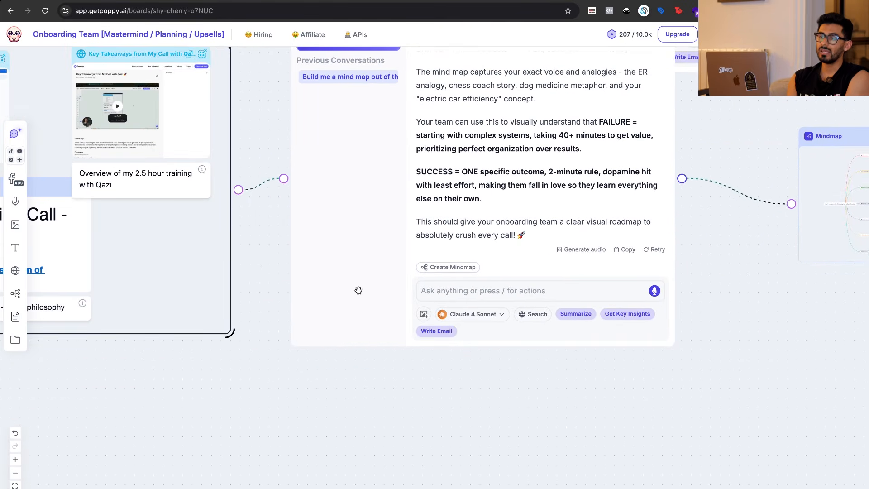
{"action": "left_click_drag", "start_coordinate": [338, 300], "coordinate": [349, 283]}
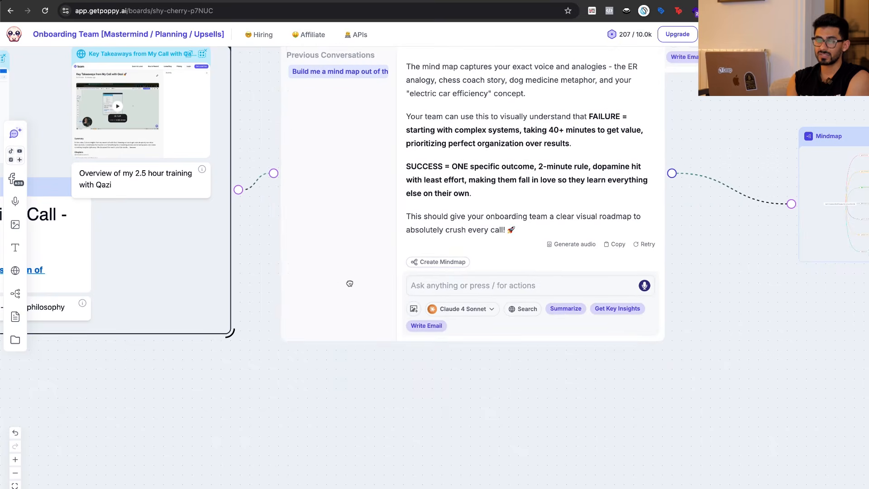
{"action": "left_click_drag", "start_coordinate": [839, 185], "coordinate": [725, 184]}
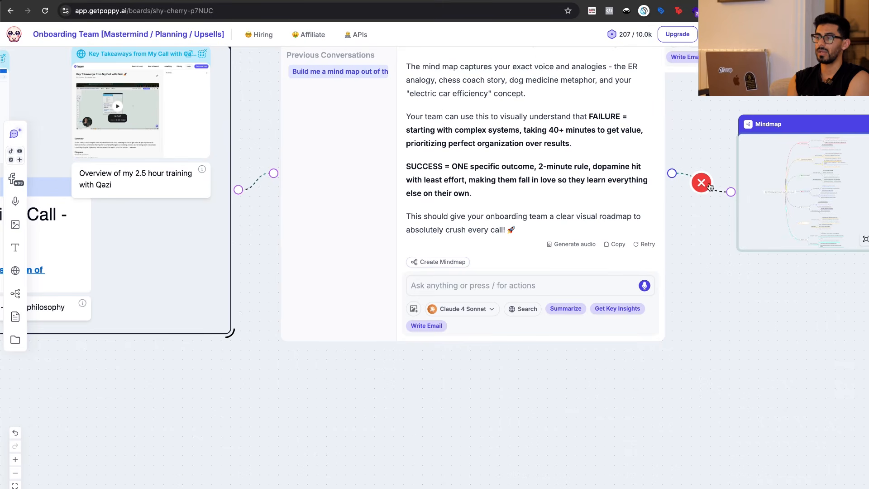
Disconnect the philosophy mindmap from the AI chat and place it inside the enlarged training resources group.
{"action": "left_click", "coordinate": [701, 185]}
{"action": "left_click_drag", "start_coordinate": [795, 123], "coordinate": [169, 432]}
{"action": "left_click_drag", "start_coordinate": [225, 332], "coordinate": [660, 486]}
{"action": "scroll", "coordinate": [634, 332], "scroll_direction": "down", "scroll_amount": 4}
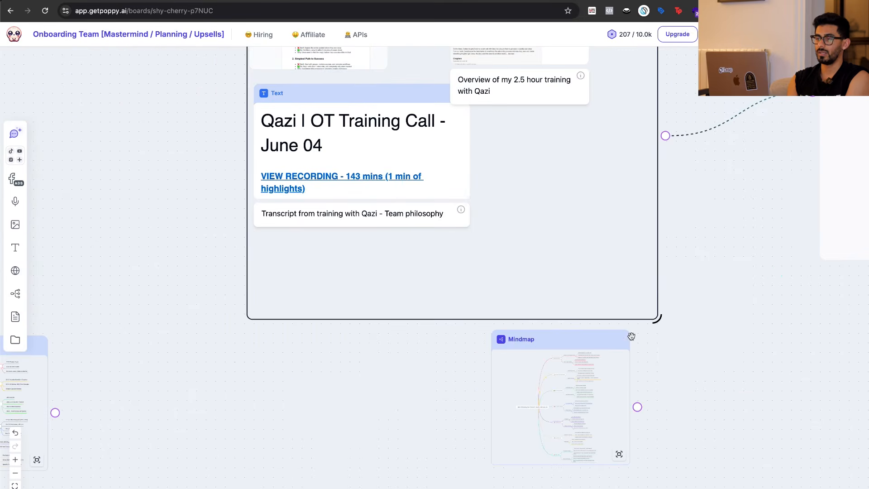
{"action": "left_click_drag", "start_coordinate": [591, 342], "coordinate": [590, 122]}
Examine the training resources group containing the mindmap and its connection to the AI chat.
{"action": "scroll", "coordinate": [727, 204], "scroll_direction": "right", "scroll_amount": 5}
{"action": "scroll", "coordinate": [727, 204], "scroll_direction": "up", "scroll_amount": 3}
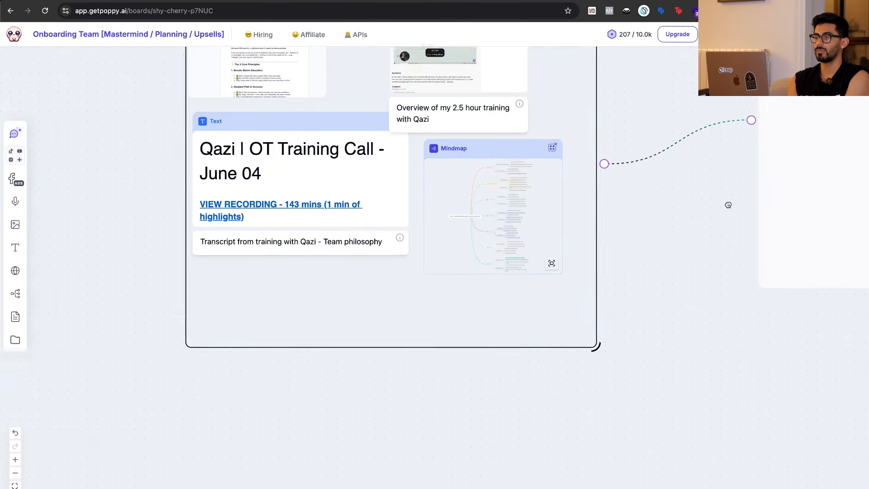
{"action": "scroll", "coordinate": [584, 324], "scroll_direction": "right", "scroll_amount": 5}
{"action": "scroll", "coordinate": [584, 323], "scroll_direction": "up", "scroll_amount": 2}
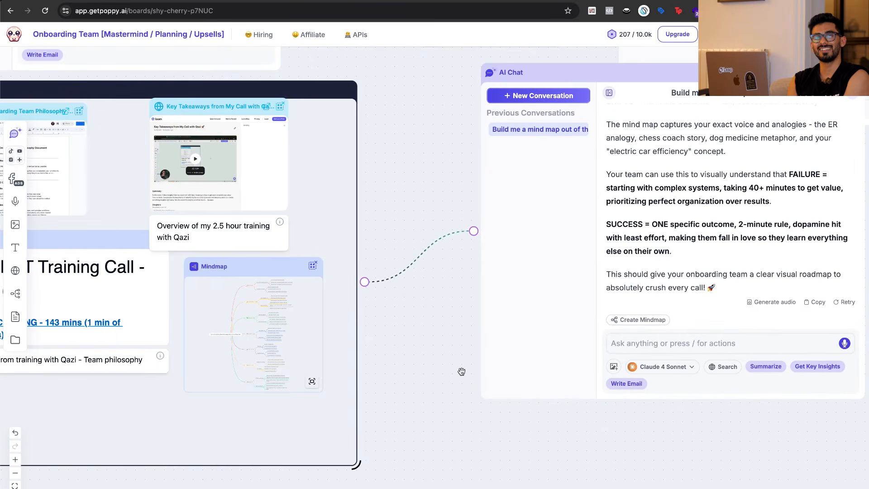
{"action": "scroll", "coordinate": [461, 371], "scroll_direction": "left", "scroll_amount": 3}
{"action": "scroll", "coordinate": [461, 371], "scroll_direction": "down", "scroll_amount": 1}
{"action": "scroll", "coordinate": [537, 374], "scroll_direction": "right", "scroll_amount": 3}
{"action": "scroll", "coordinate": [537, 374], "scroll_direction": "down", "scroll_amount": 1}
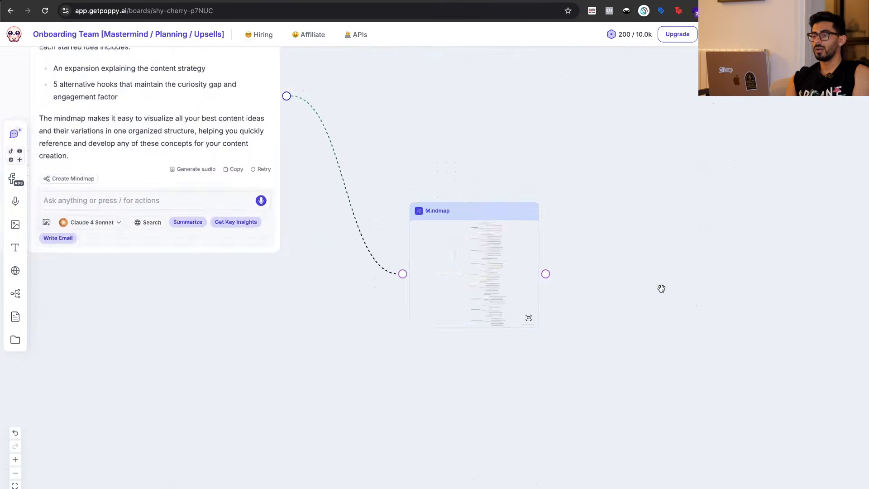
{"action": "scroll", "coordinate": [661, 289], "scroll_direction": "down", "scroll_amount": 5}
{"action": "scroll", "coordinate": [460, 398], "scroll_direction": "left", "scroll_amount": 4}
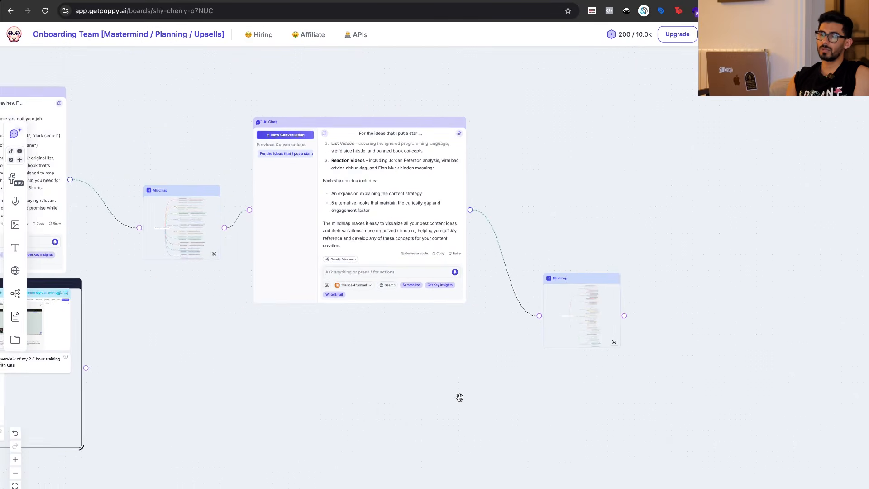
Look over the business role alignment mindmap on the My Personality board and return to the Onboarding Team board.
{"action": "scroll", "coordinate": [479, 388], "scroll_direction": "left", "scroll_amount": 3}
{"action": "scroll", "coordinate": [479, 388], "scroll_direction": "up", "scroll_amount": 2}
{"action": "scroll", "coordinate": [470, 360], "scroll_direction": "left", "scroll_amount": 3}
{"action": "scroll", "coordinate": [471, 360], "scroll_direction": "down", "scroll_amount": 1}
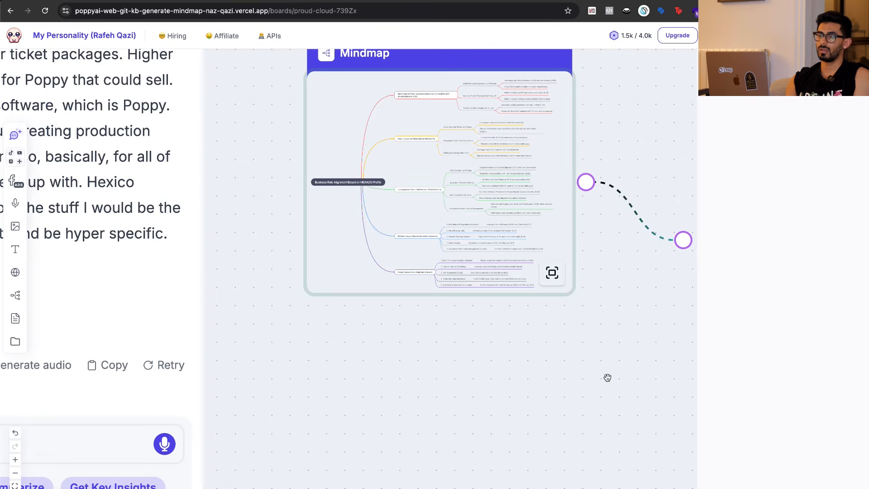
{"action": "scroll", "coordinate": [608, 378], "scroll_direction": "down", "scroll_amount": 10}
{"action": "scroll", "coordinate": [713, 202], "scroll_direction": "up", "scroll_amount": 3}
{"action": "scroll", "coordinate": [717, 201], "scroll_direction": "up", "scroll_amount": 3}
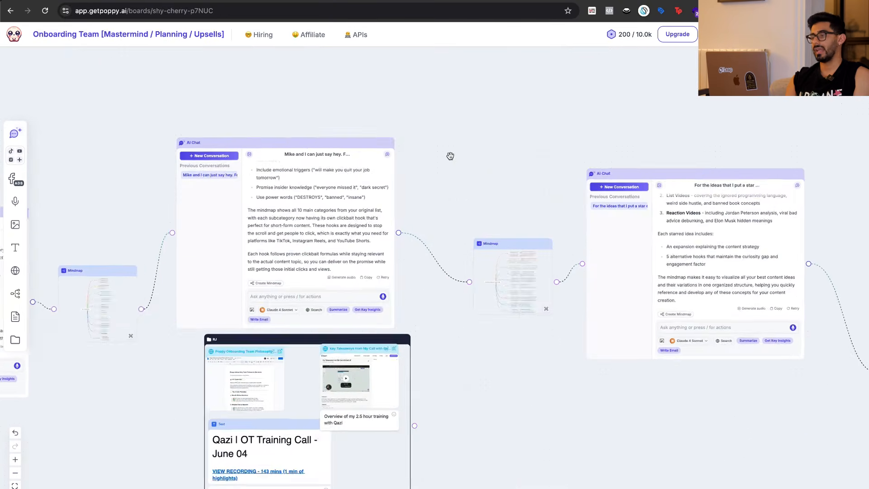
{"action": "scroll", "coordinate": [450, 155], "scroll_direction": "up", "scroll_amount": 3}
{"action": "scroll", "coordinate": [729, 186], "scroll_direction": "right", "scroll_amount": 5}
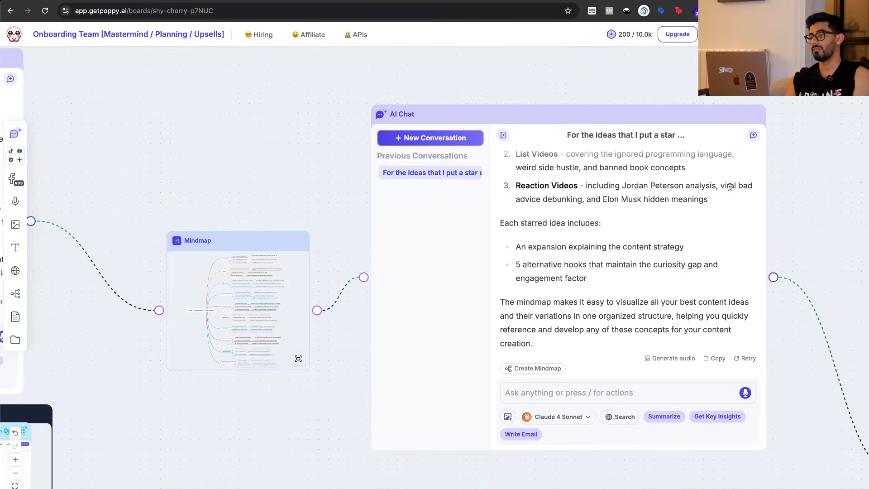
Trace the chain of AI chats and mindmaps from the content categories through the clickbait hooks to the starred ideas mindmap.
{"action": "scroll", "coordinate": [730, 187], "scroll_direction": "down", "scroll_amount": 3}
{"action": "scroll", "coordinate": [810, 179], "scroll_direction": "down", "scroll_amount": 3}
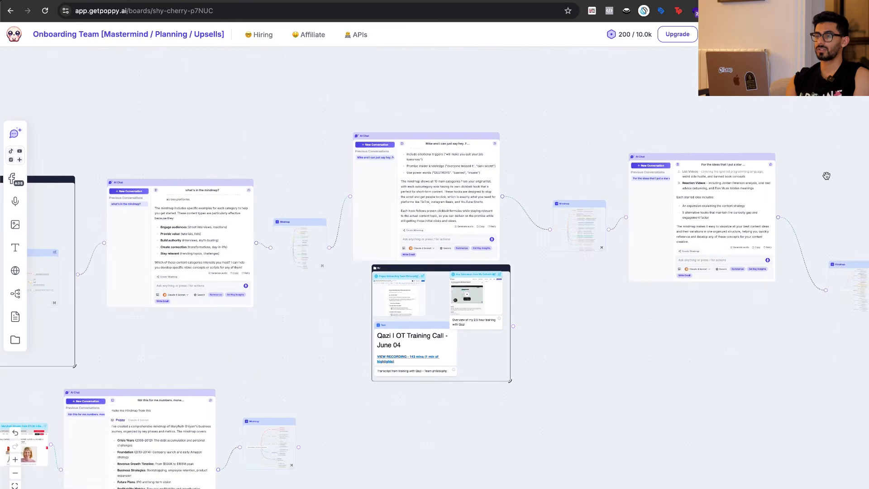
{"action": "scroll", "coordinate": [317, 385], "scroll_direction": "left", "scroll_amount": 7}
{"action": "scroll", "coordinate": [516, 351], "scroll_direction": "right", "scroll_amount": 8}
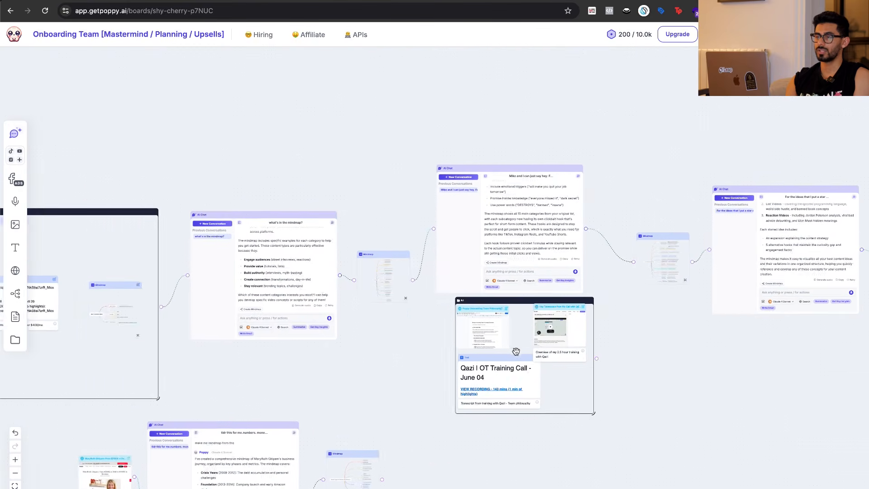
{"action": "scroll", "coordinate": [316, 345], "scroll_direction": "up", "scroll_amount": 6}
{"action": "scroll", "coordinate": [558, 382], "scroll_direction": "right", "scroll_amount": 4}
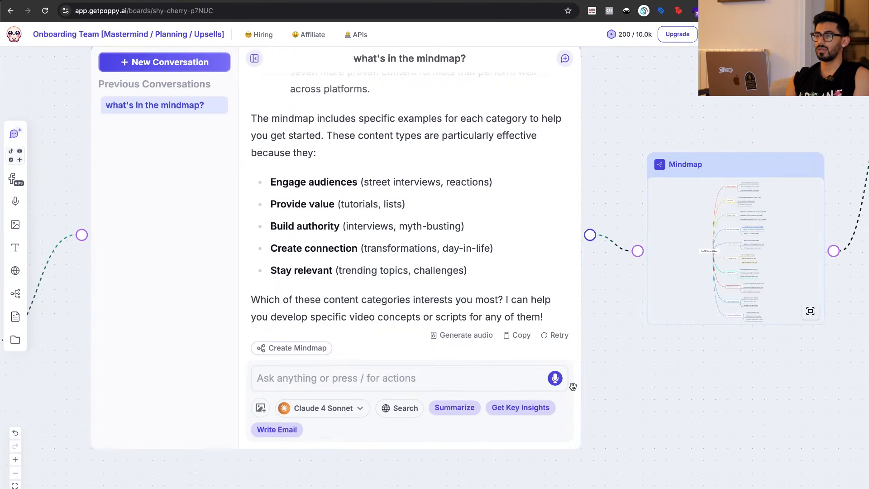
{"action": "scroll", "coordinate": [663, 418], "scroll_direction": "right", "scroll_amount": 10}
{"action": "scroll", "coordinate": [753, 311], "scroll_direction": "up", "scroll_amount": 3}
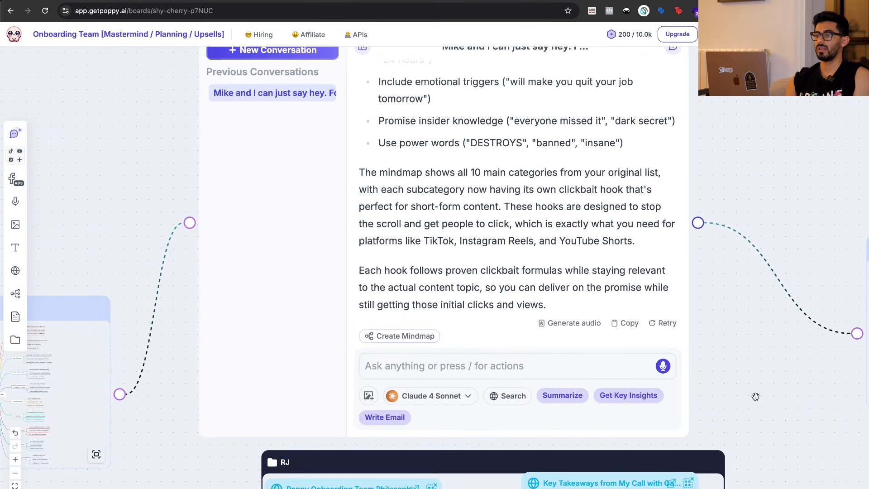
{"action": "scroll", "coordinate": [754, 353], "scroll_direction": "right", "scroll_amount": 4}
{"action": "scroll", "coordinate": [755, 396], "scroll_direction": "down", "scroll_amount": 2}
{"action": "scroll", "coordinate": [754, 396], "scroll_direction": "right", "scroll_amount": 20}
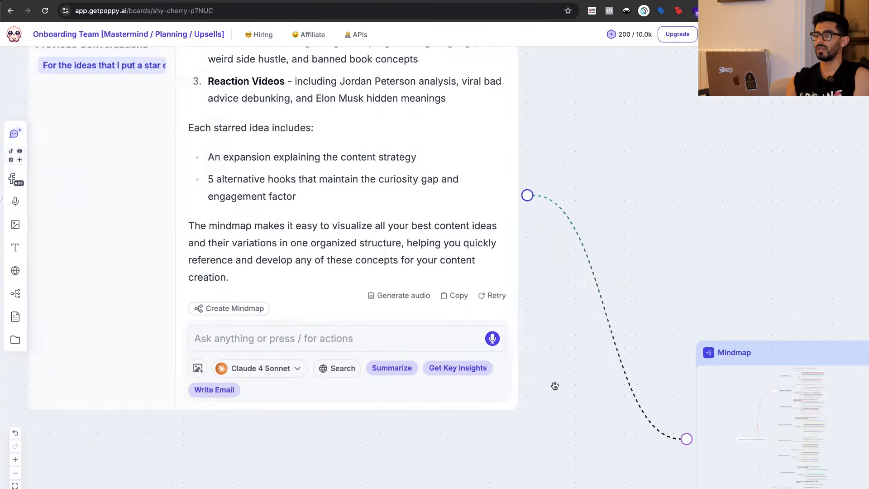
{"action": "scroll", "coordinate": [543, 362], "scroll_direction": "right", "scroll_amount": 5}
{"action": "scroll", "coordinate": [530, 338], "scroll_direction": "down", "scroll_amount": 12}
{"action": "scroll", "coordinate": [516, 317], "scroll_direction": "up", "scroll_amount": 6}
{"action": "scroll", "coordinate": [498, 290], "scroll_direction": "up", "scroll_amount": 1}
{"action": "scroll", "coordinate": [588, 235], "scroll_direction": "down", "scroll_amount": 4}
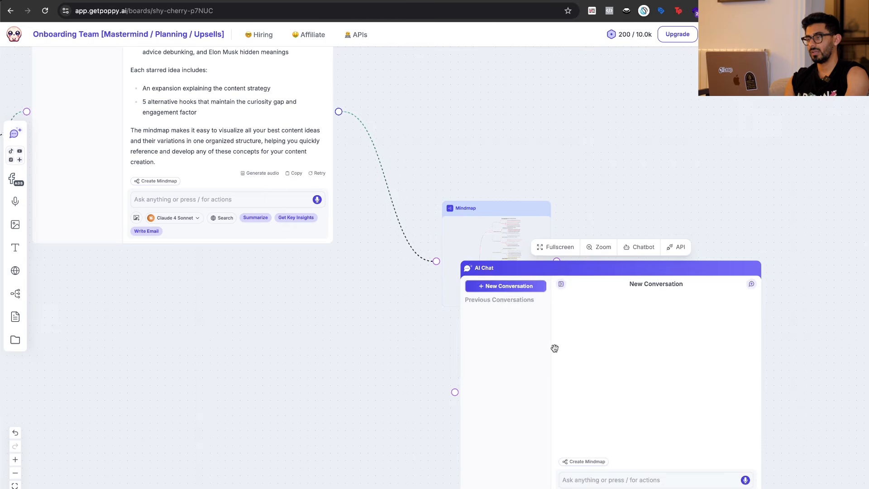
Place an AI chat beside the starred ideas mindmap, add a duplicate chat below it, and connect the mindmap to both chats.
{"action": "left_click_drag", "start_coordinate": [555, 348], "coordinate": [737, 92]}
{"action": "key", "text": "super+v"}
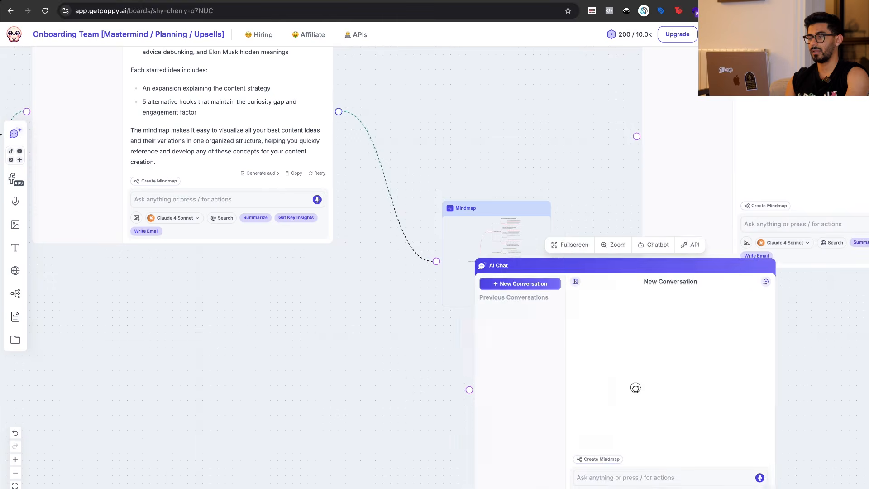
{"action": "left_click_drag", "start_coordinate": [548, 389], "coordinate": [671, 376]}
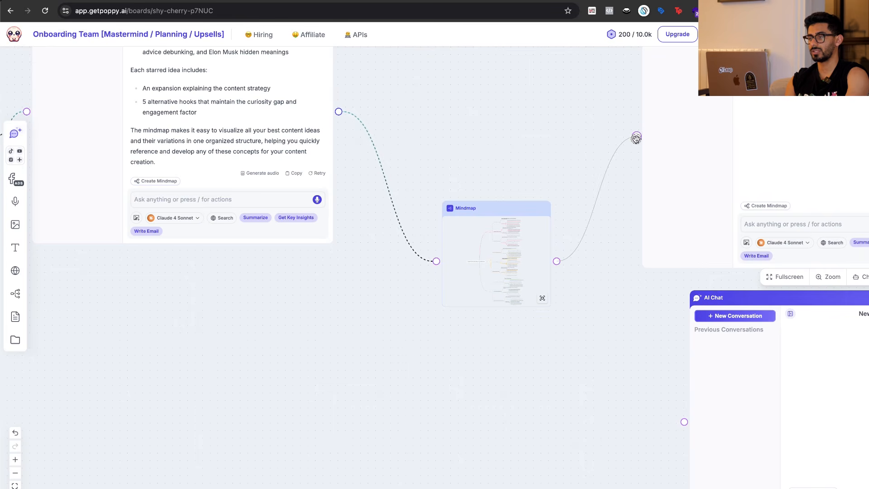
{"action": "left_click_drag", "start_coordinate": [691, 421], "coordinate": [691, 421]}
{"action": "left_click_drag", "start_coordinate": [743, 380], "coordinate": [693, 378]}
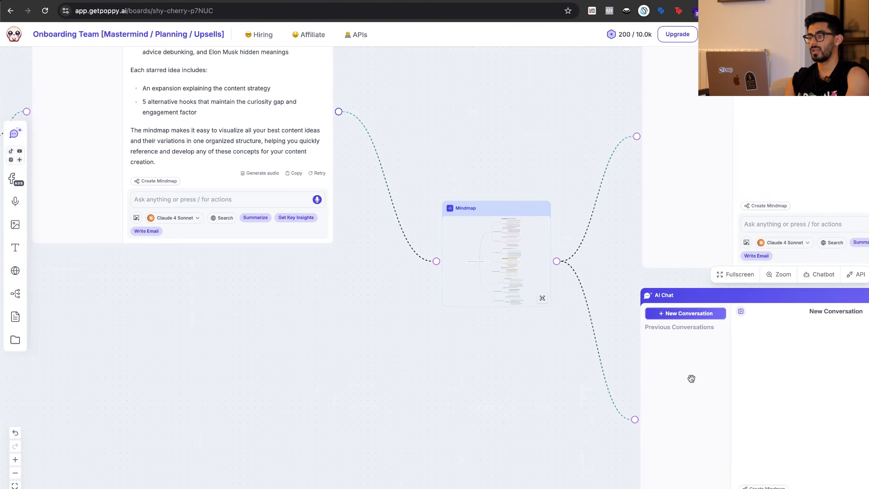
Examine the Street Interviews and List Videos branches of the starred ideas mindmap and return to the board.
{"action": "scroll", "coordinate": [490, 264], "scroll_direction": "right", "scroll_amount": 3}
{"action": "scroll", "coordinate": [490, 263], "scroll_direction": "up", "scroll_amount": 5}
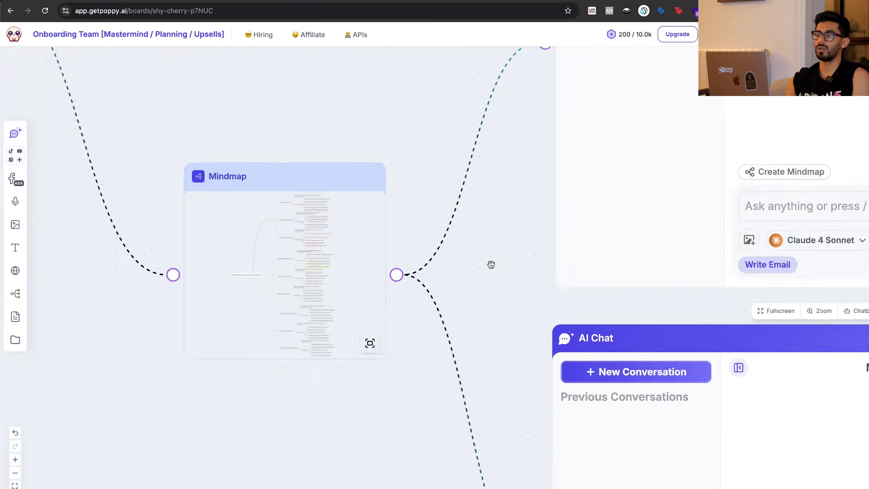
{"action": "left_click", "coordinate": [283, 243]}
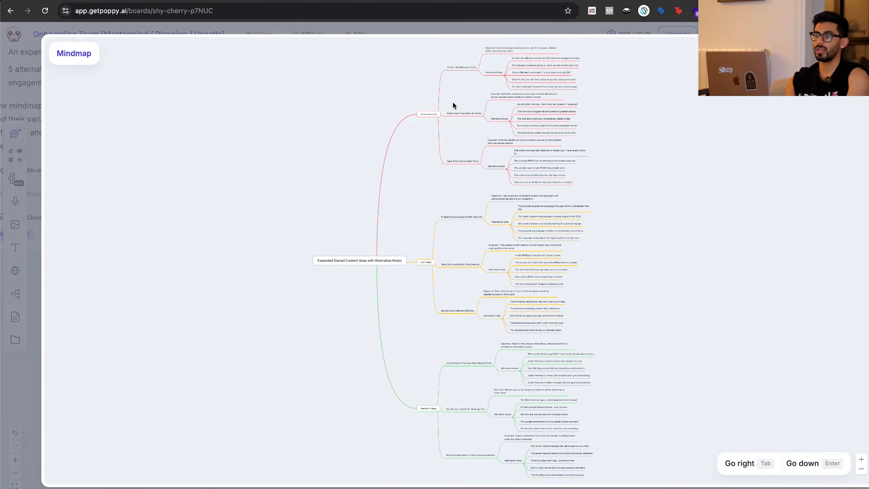
{"action": "scroll", "coordinate": [453, 103], "scroll_direction": "up", "scroll_amount": 5}
{"action": "scroll", "coordinate": [453, 103], "scroll_direction": "up", "scroll_amount": 12}
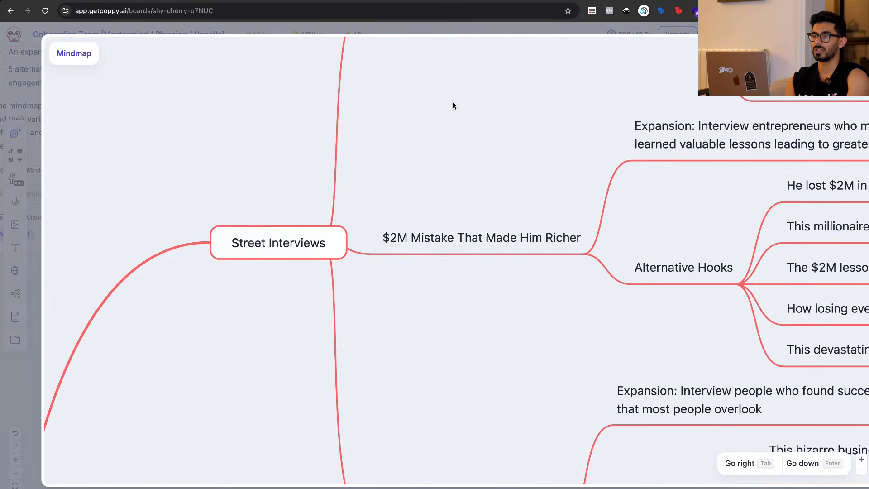
{"action": "key", "text": "ctrl+Tab"}
{"action": "left_click_drag", "start_coordinate": [215, 184], "coordinate": [198, 157]}
{"action": "key", "text": "Escape"}
{"action": "scroll", "coordinate": [374, 338], "scroll_direction": "down", "scroll_amount": 10}
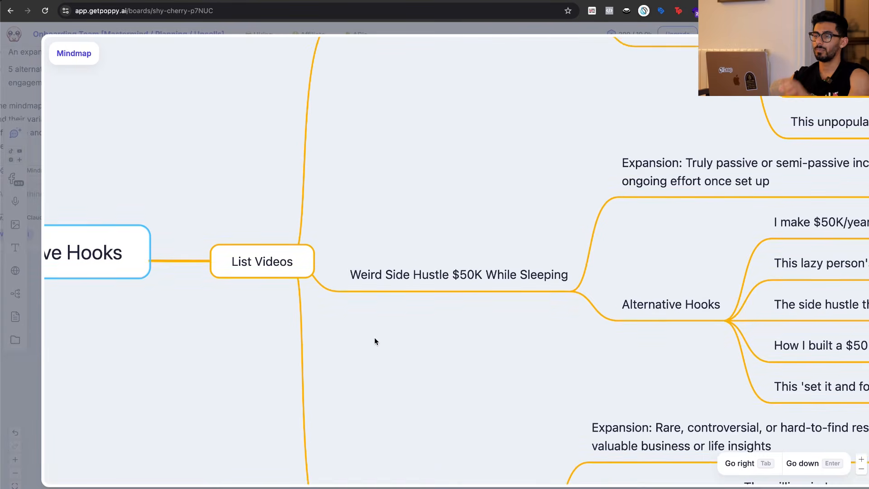
{"action": "key", "text": "ctrl+Tab"}
{"action": "mouse_move", "coordinate": [203, 217]}
{"action": "left_mouse_down"}
{"action": "mouse_move", "coordinate": [339, 211]}
{"action": "mouse_move", "coordinate": [178, 200]}
{"action": "left_mouse_up"}
{"action": "key", "text": "Escape"}
{"action": "key", "text": "Escape"}
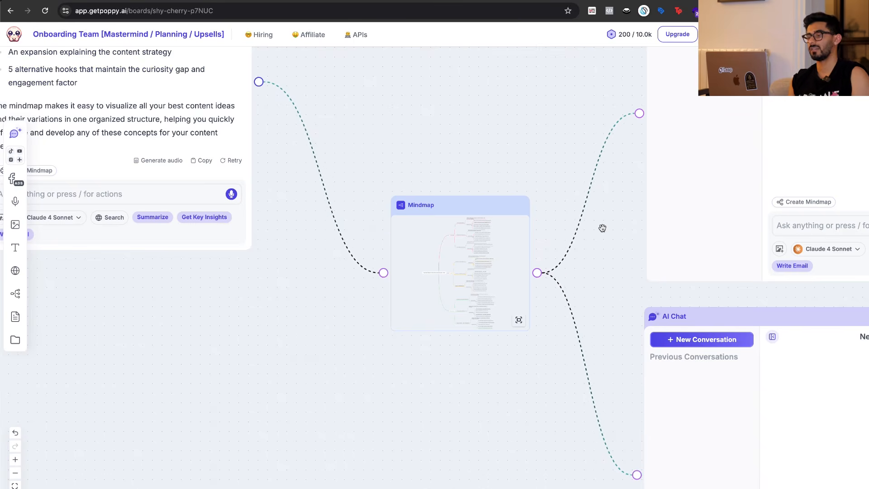
Look over the chain of AI chats and mindmaps leading to the two new connected chats.
{"action": "scroll", "coordinate": [603, 228], "scroll_direction": "right", "scroll_amount": 1}
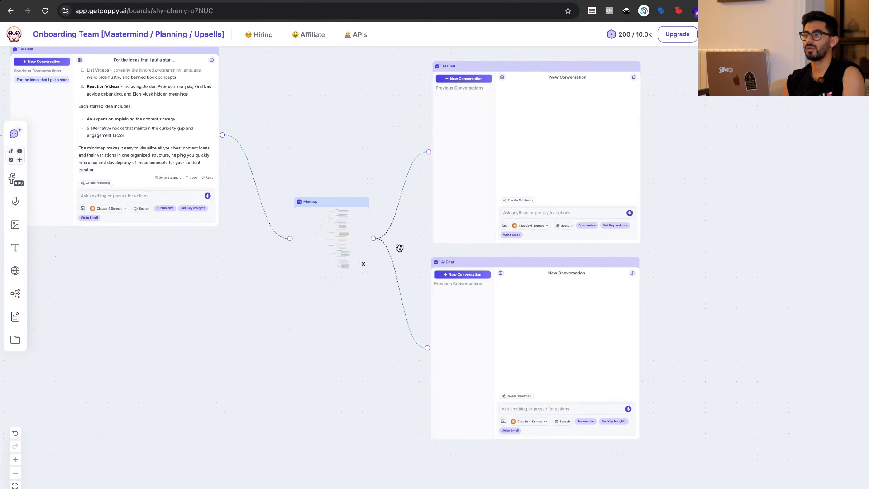
{"action": "scroll", "coordinate": [292, 316], "scroll_direction": "left", "scroll_amount": 10}
{"action": "scroll", "coordinate": [548, 410], "scroll_direction": "right", "scroll_amount": 3}
{"action": "scroll", "coordinate": [549, 411], "scroll_direction": "up", "scroll_amount": 2}
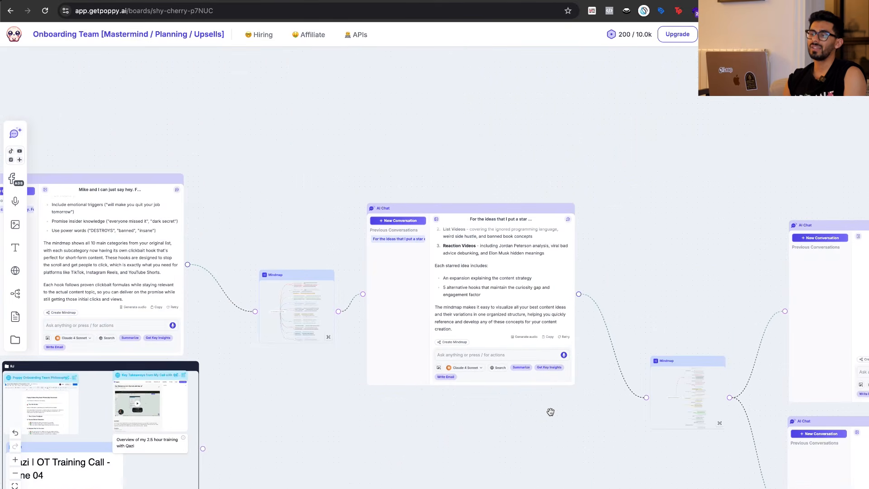
{"action": "scroll", "coordinate": [548, 410], "scroll_direction": "right", "scroll_amount": 10}
{"action": "scroll", "coordinate": [548, 410], "scroll_direction": "down", "scroll_amount": 3}
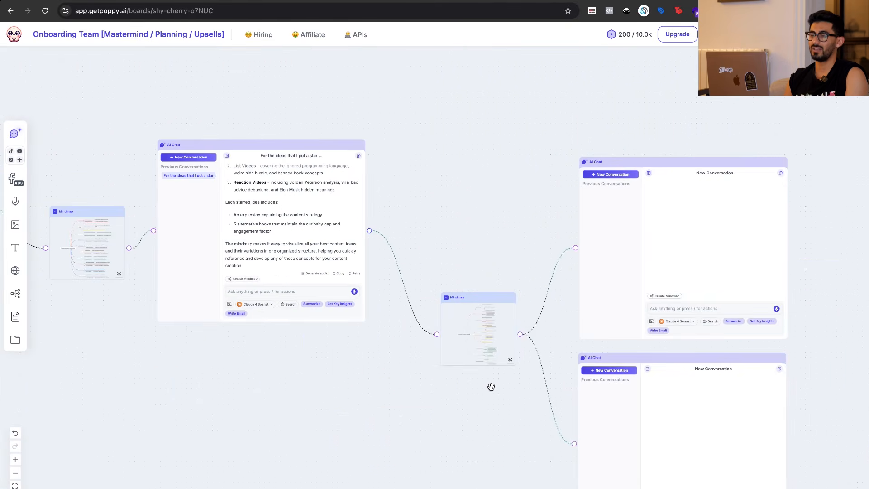
{"action": "scroll", "coordinate": [491, 387], "scroll_direction": "up", "scroll_amount": 5}
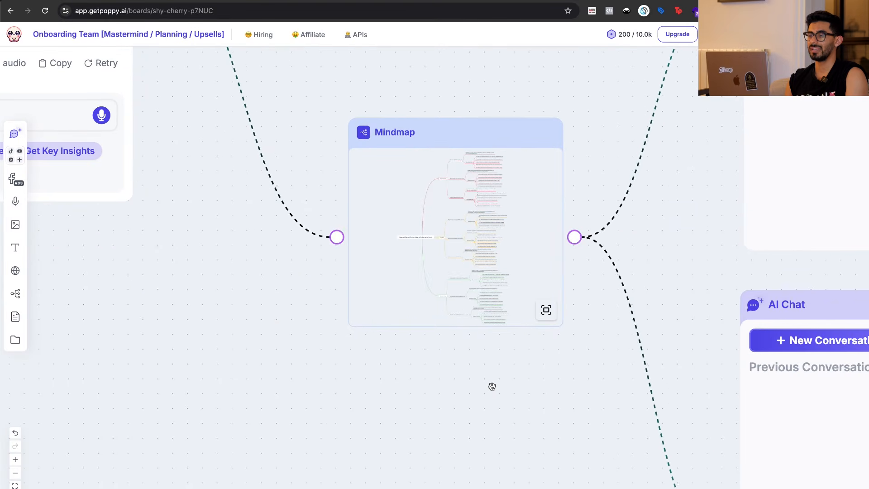
{"action": "scroll", "coordinate": [491, 387], "scroll_direction": "down", "scroll_amount": 2}
{"action": "scroll", "coordinate": [491, 387], "scroll_direction": "up", "scroll_amount": 3}
{"action": "left_click", "coordinate": [305, 219]}
{"action": "scroll", "coordinate": [515, 203], "scroll_direction": "up", "scroll_amount": 15}
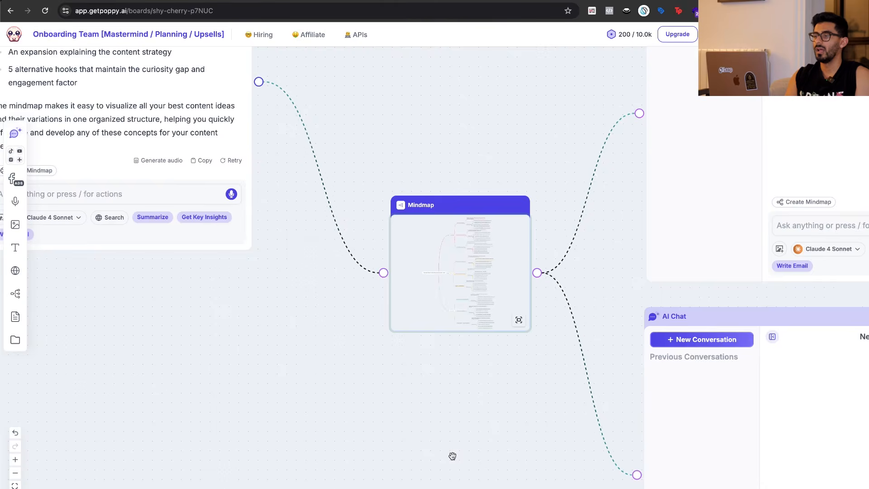
Create a mindmap in an empty board area, with the two participants' names as main topic and an "ACTION STEPS" branch.
{"action": "scroll", "coordinate": [452, 456], "scroll_direction": "down", "scroll_amount": 10}
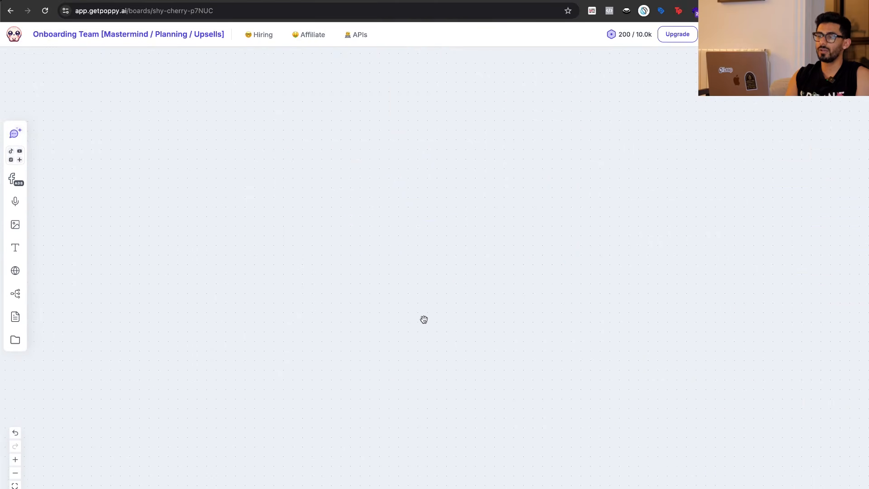
{"action": "key", "text": "m"}
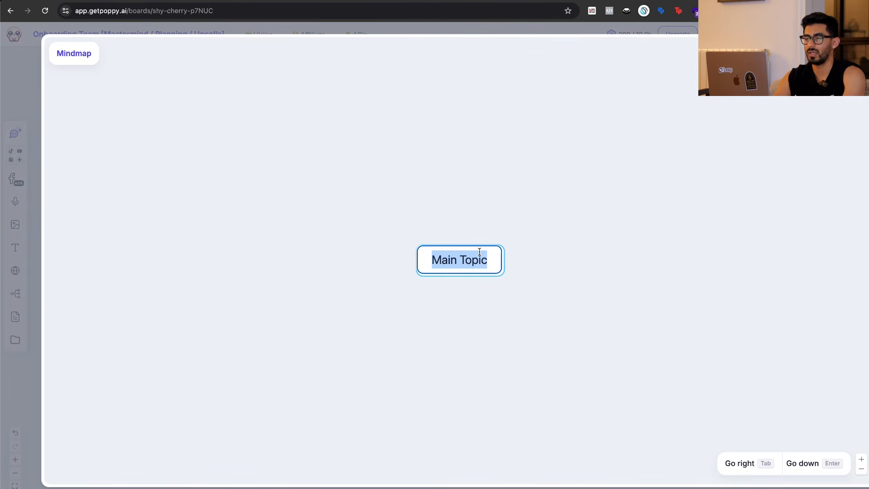
{"action": "type", "text": "Qazi <> Nico"}
{"action": "key", "text": "Tab"}
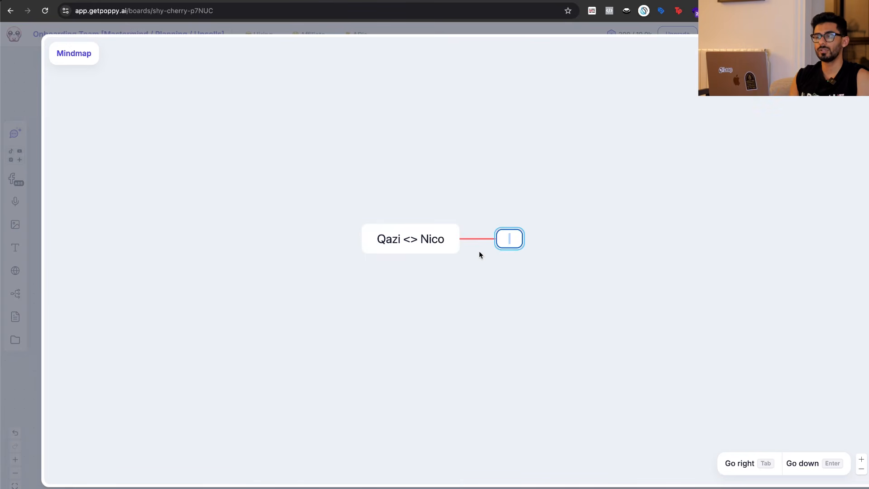
{"action": "type", "text": "ACTION STEPS"}
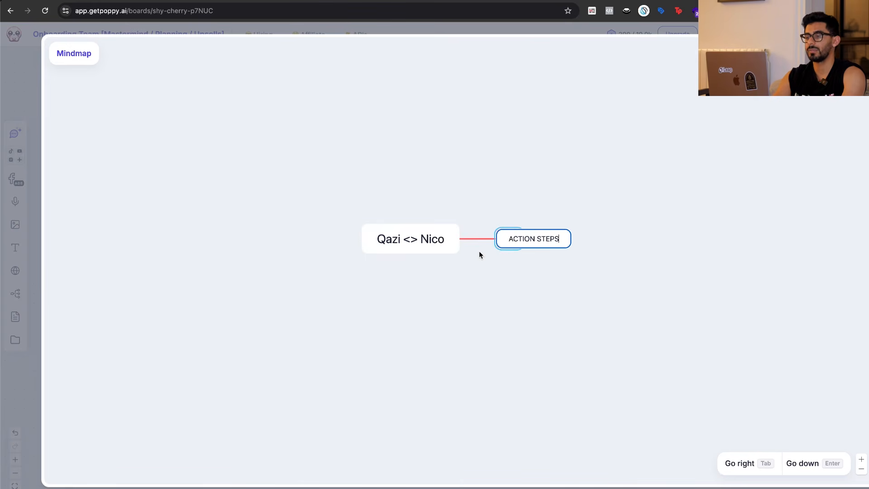
{"action": "left_click", "coordinate": [519, 272]}
{"action": "left_click", "coordinate": [517, 239]}
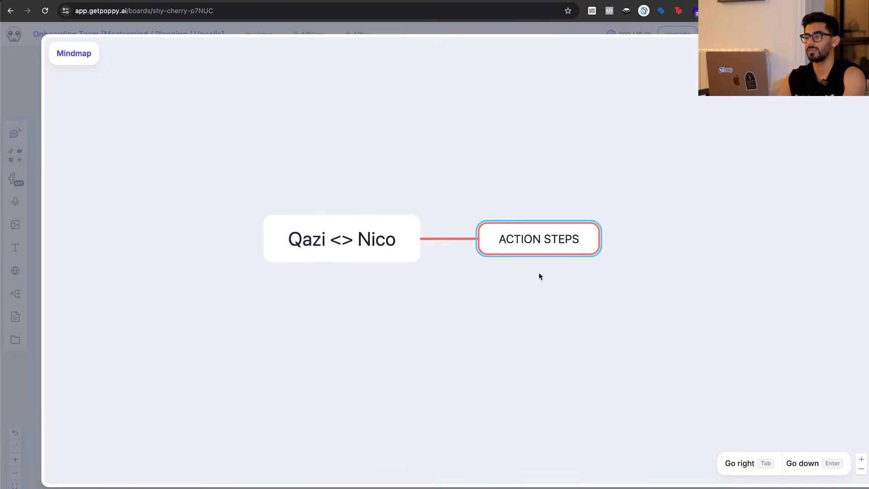
Add an empty subtopic under ACTION STEPS and a main "Notes" branch, placing Notes above ACTION STEPS.
{"action": "key", "text": "Tab"}
{"action": "left_click", "coordinate": [376, 255]}
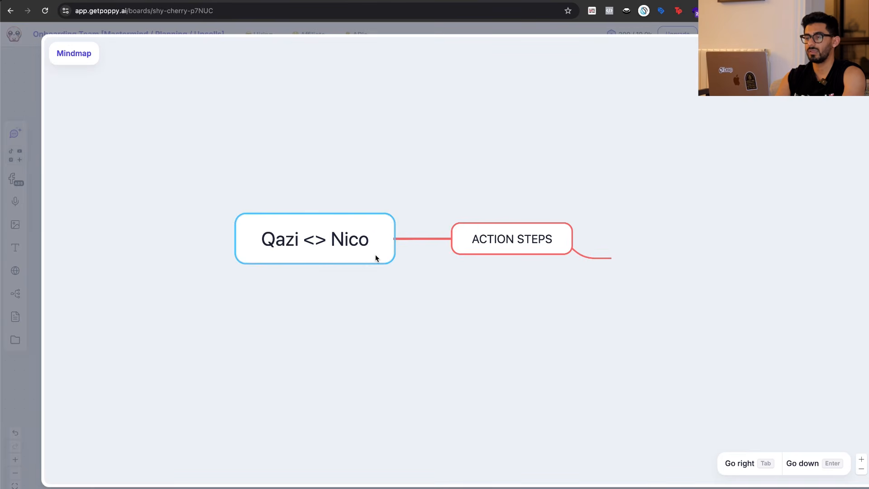
{"action": "key", "text": "Tab"}
{"action": "type", "text": "Notes"}
{"action": "left_click", "coordinate": [443, 349]}
{"action": "left_click_drag", "start_coordinate": [487, 280], "coordinate": [471, 176]}
Fill the empty subtopic under ACTION STEPS with "edit 1 reel by tomorrow".
{"action": "left_click", "coordinate": [558, 285]}
{"action": "left_click", "coordinate": [609, 297]}
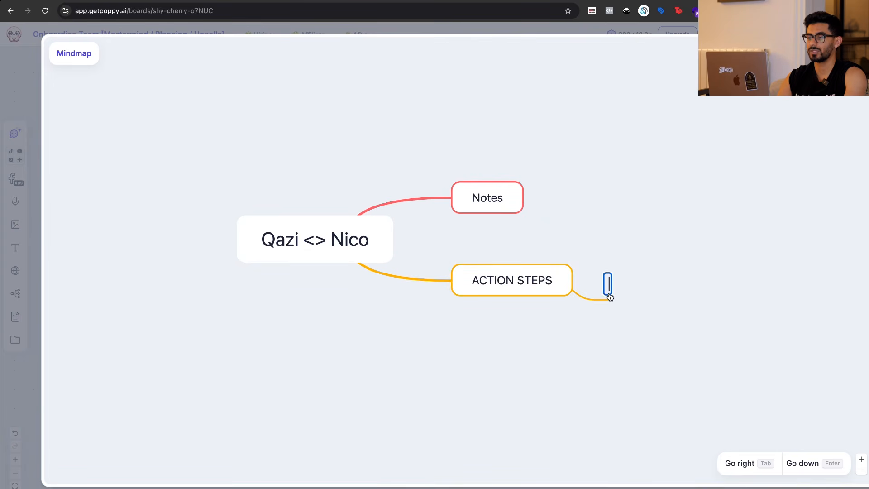
{"action": "type", "text": "edit video"}
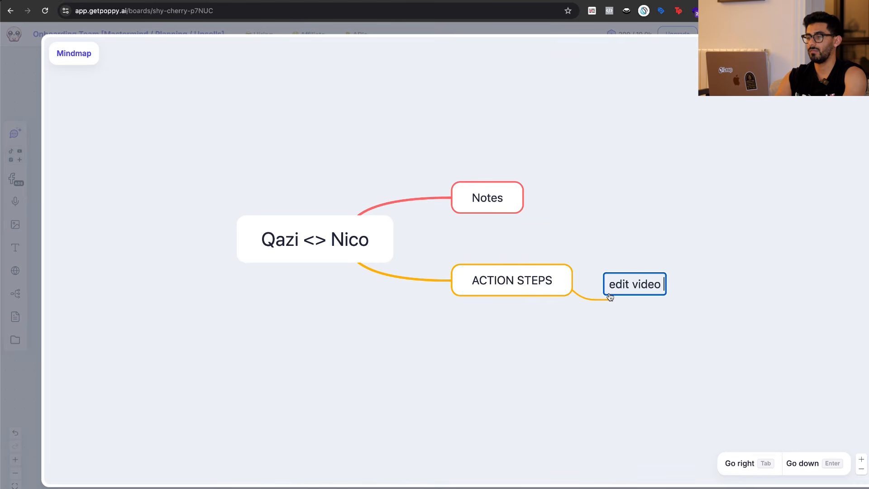
{"action": "key", "text": "BackSpace"}
{"action": "key", "text": "BackSpace"}
{"action": "key", "text": "BackSpace"}
{"action": "key", "text": "BackSpace"}
{"action": "key", "text": "BackSpace"}
{"action": "key", "text": "BackSpace"}
{"action": "type", "text": "1 reel "}
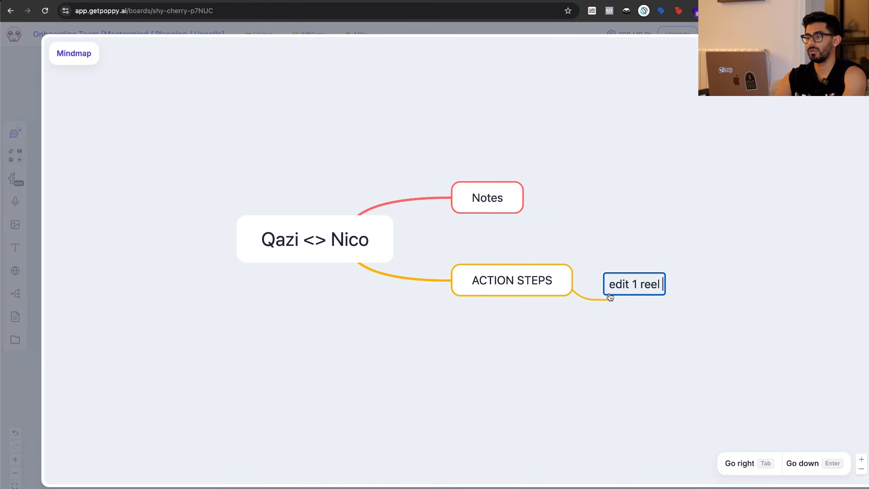
{"action": "type", "text": "by tomorrow"}
Add a second subtopic under ACTION STEPS reading "upload to dropbox on tuesday".
{"action": "key", "text": "Return"}
{"action": "type", "text": "up"}
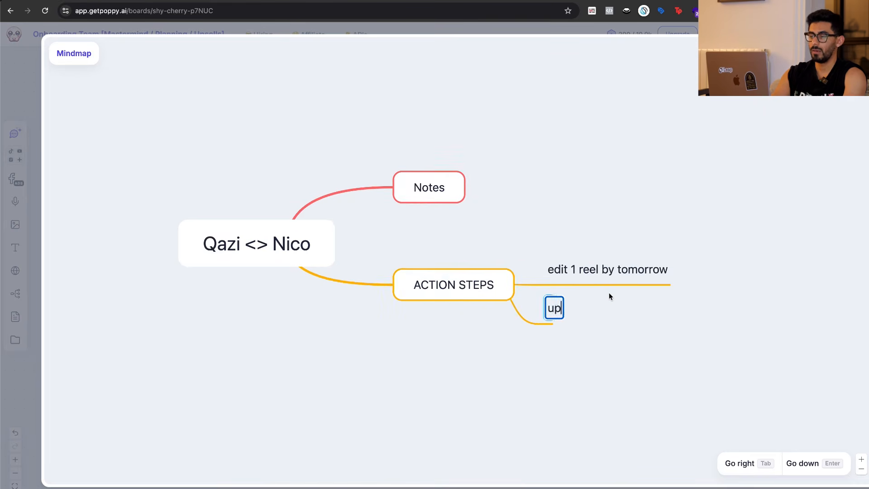
{"action": "type", "text": "load to dropbox on "}
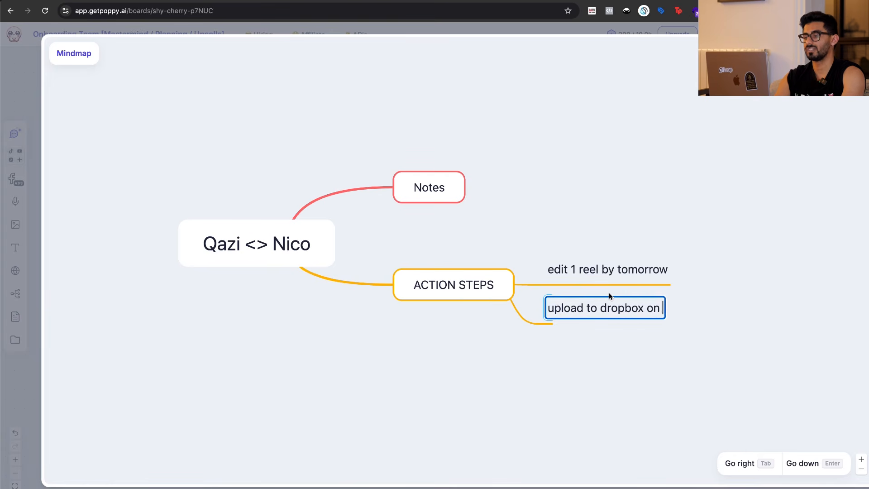
{"action": "type", "text": "tuesday."}
{"action": "left_click", "coordinate": [609, 293]}
Collapse and re-expand ACTION STEPS, move "upload to dropbox on tuesday" above "edit 1 reel by tomorrow", and close the mindmap.
{"action": "left_click", "coordinate": [499, 290]}
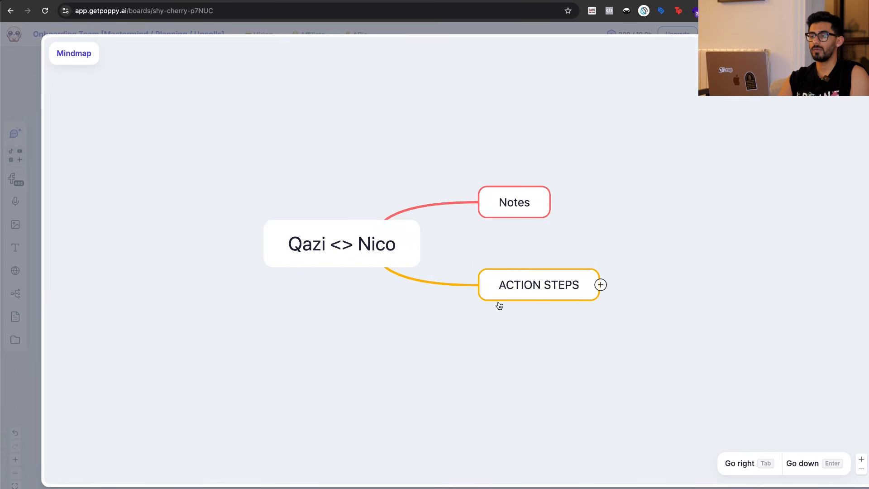
{"action": "left_click", "coordinate": [600, 284]}
{"action": "left_click_drag", "start_coordinate": [589, 307], "coordinate": [586, 271]}
{"action": "left_click", "coordinate": [577, 344]}
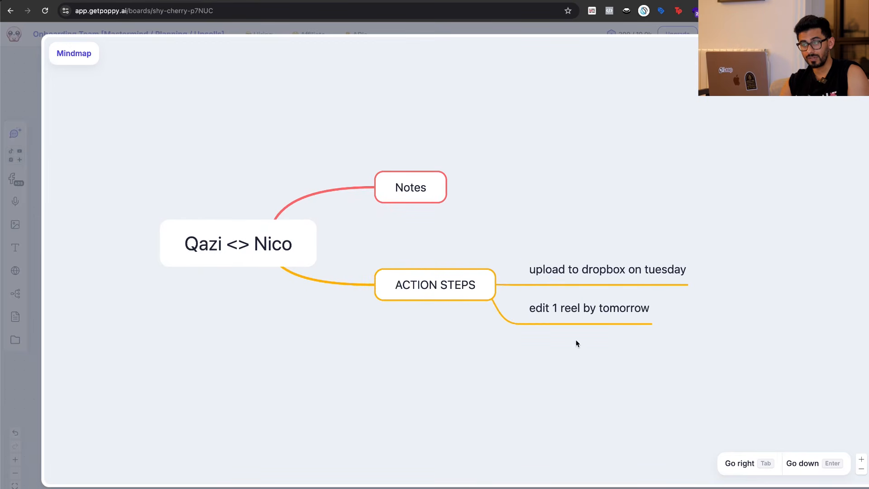
{"action": "left_click_drag", "start_coordinate": [462, 291], "coordinate": [467, 357]}
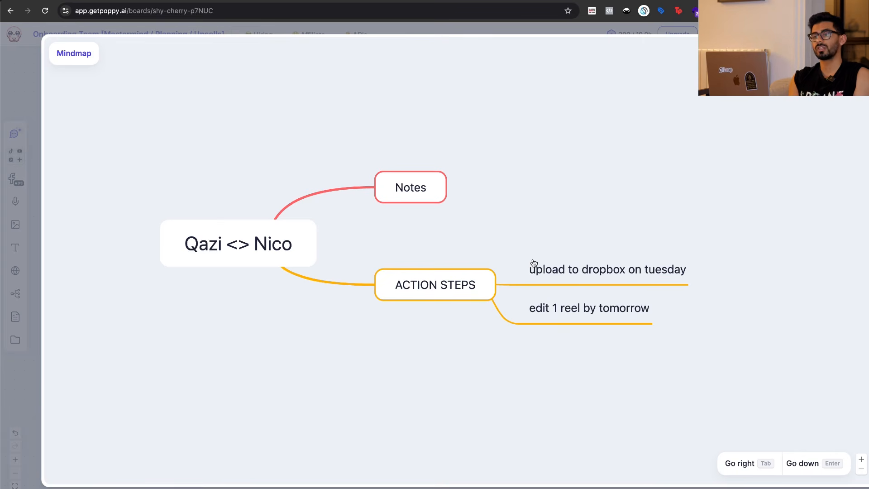
{"action": "key", "text": "Escape"}
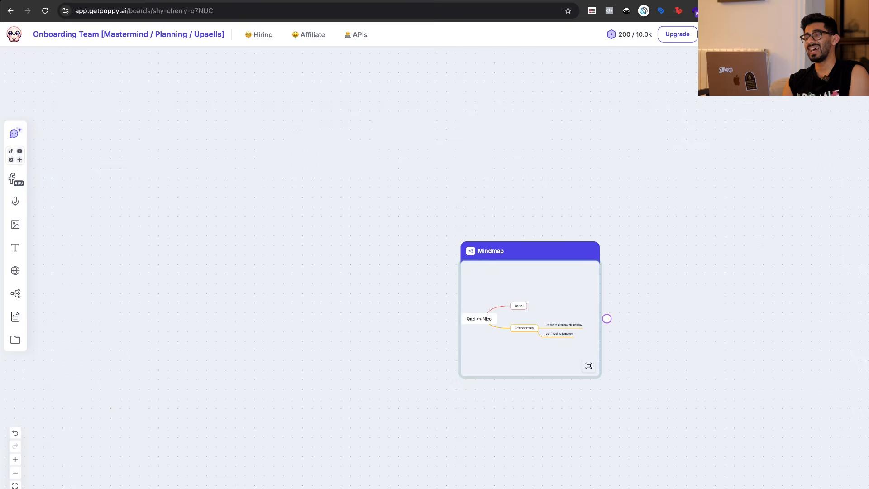
Add an AI chat to the right of the meeting mindmap and connect the mindmap to it.
{"action": "scroll", "coordinate": [667, 313], "scroll_direction": "down", "scroll_amount": 5}
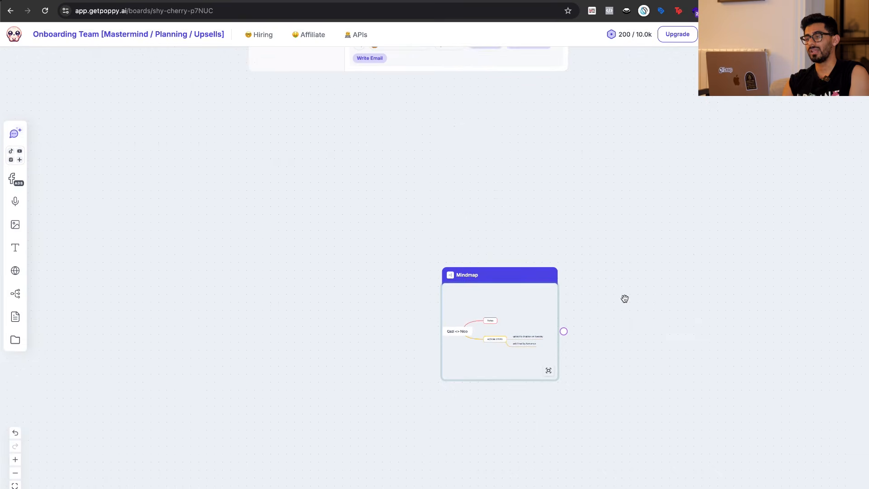
{"action": "key", "text": "c"}
{"action": "left_click_drag", "start_coordinate": [503, 385], "coordinate": [659, 270]}
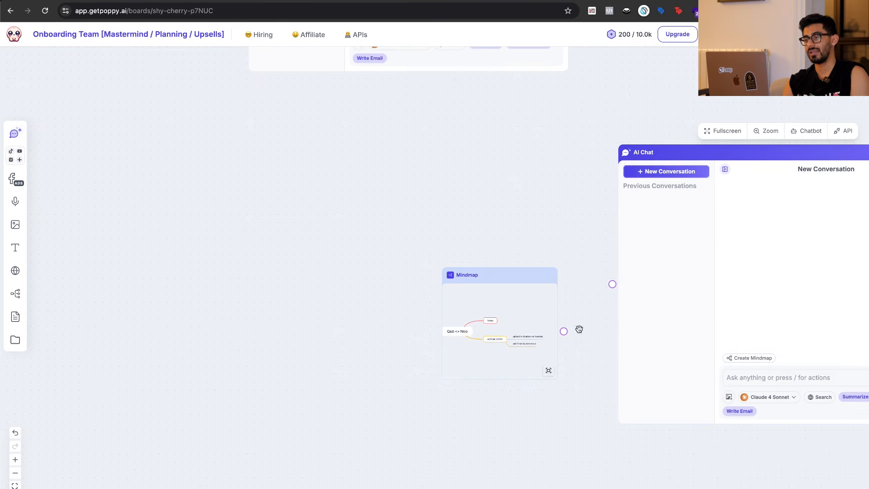
{"action": "left_click_drag", "start_coordinate": [566, 328], "coordinate": [612, 285]}
{"action": "left_click_drag", "start_coordinate": [500, 268], "coordinate": [457, 239]}
{"action": "left_click", "coordinate": [427, 447]}
{"action": "scroll", "coordinate": [474, 365], "scroll_direction": "up", "scroll_amount": 4}
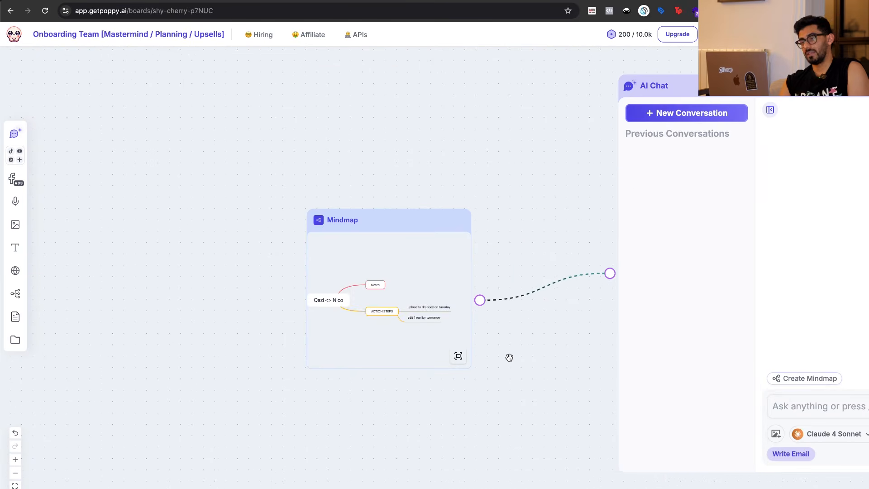
{"action": "scroll", "coordinate": [510, 358], "scroll_direction": "right", "scroll_amount": 2}
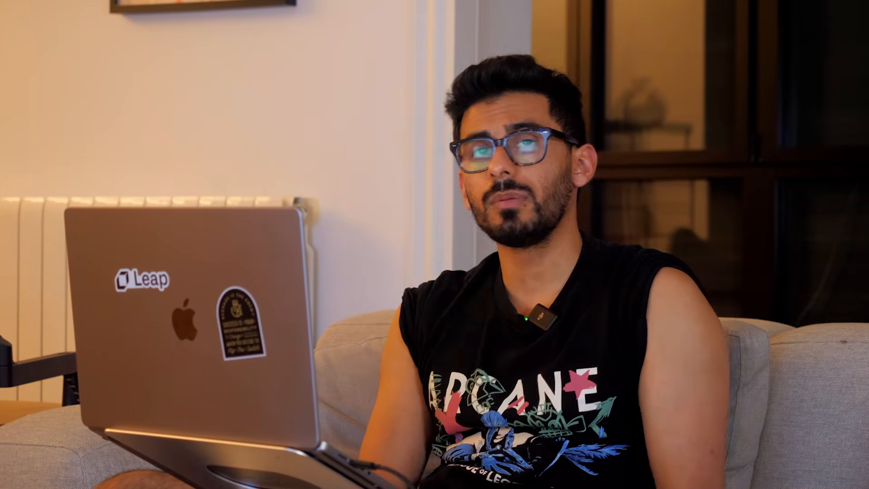